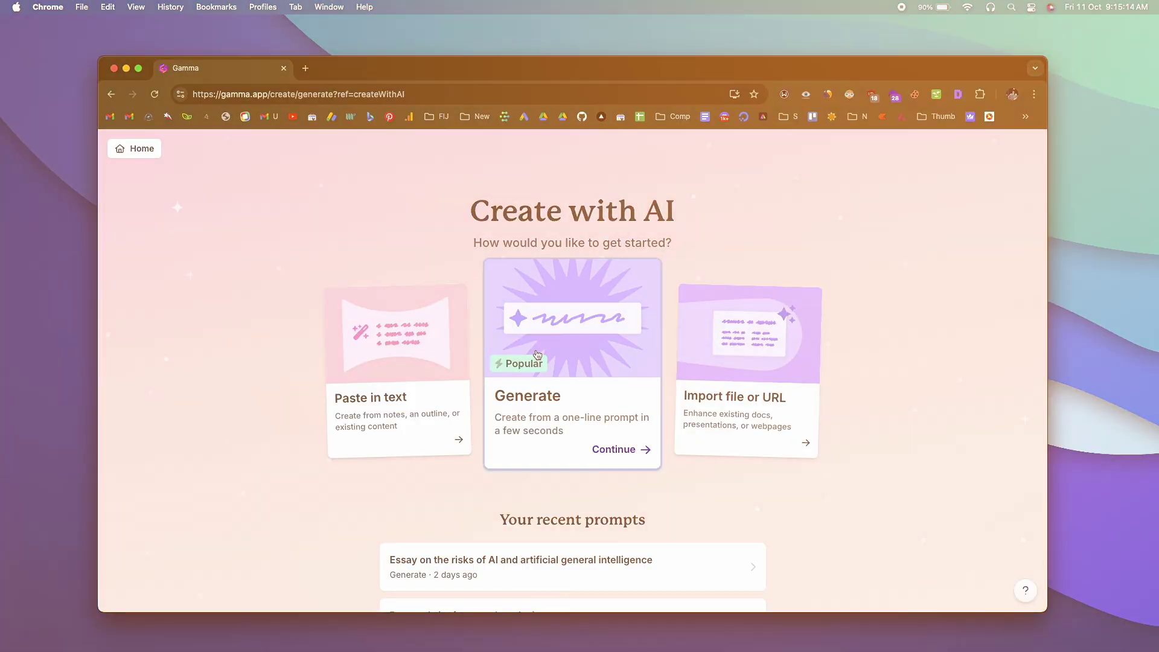
# Open the Generate page, with Presentation and 8 cards preset
pyautogui.click(535, 349)
# Start typing the prompt 'current state of SEO in 2024 and the'
pyautogui.click(508, 367)
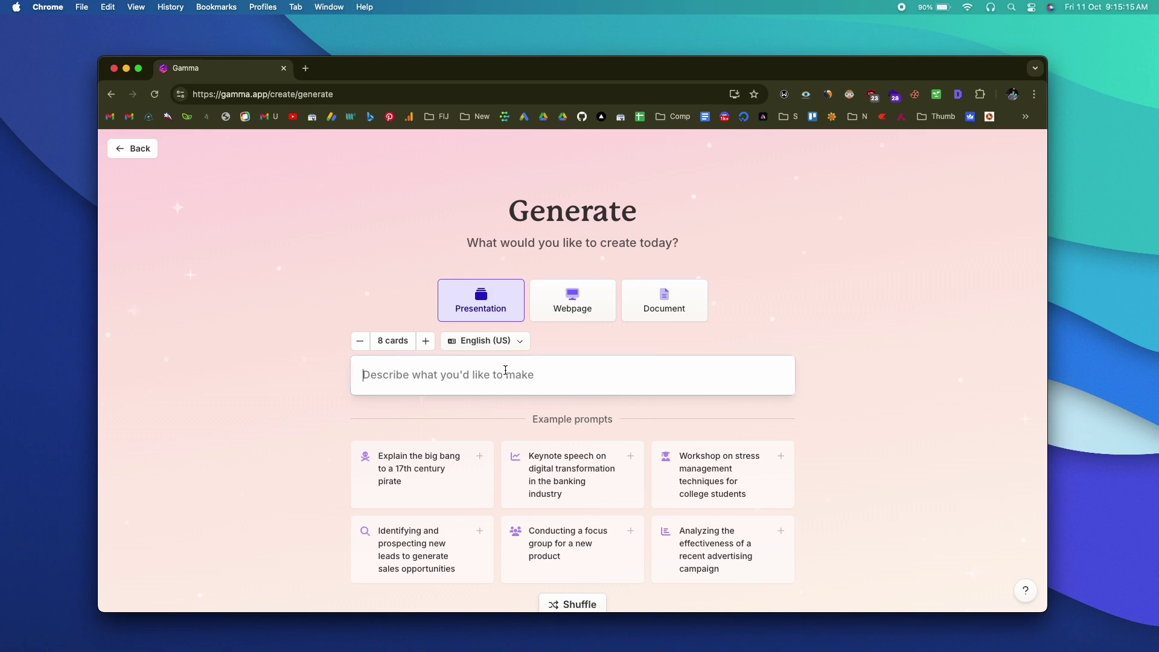
pyautogui.write('current st')
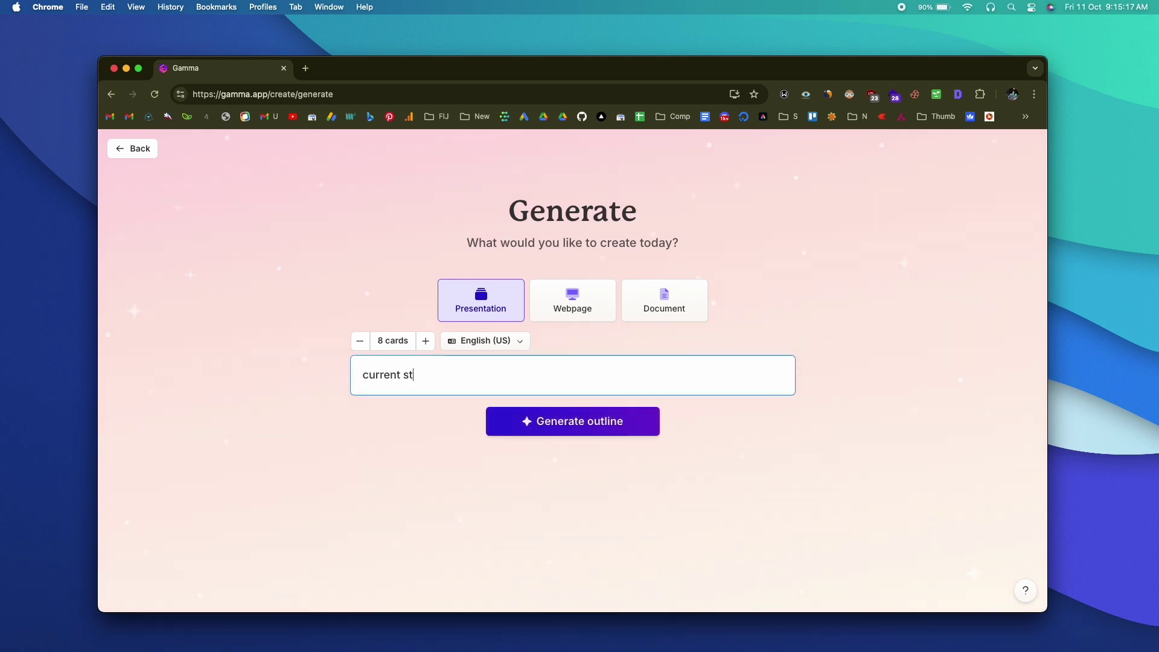
pyautogui.write('ate of SEO i')
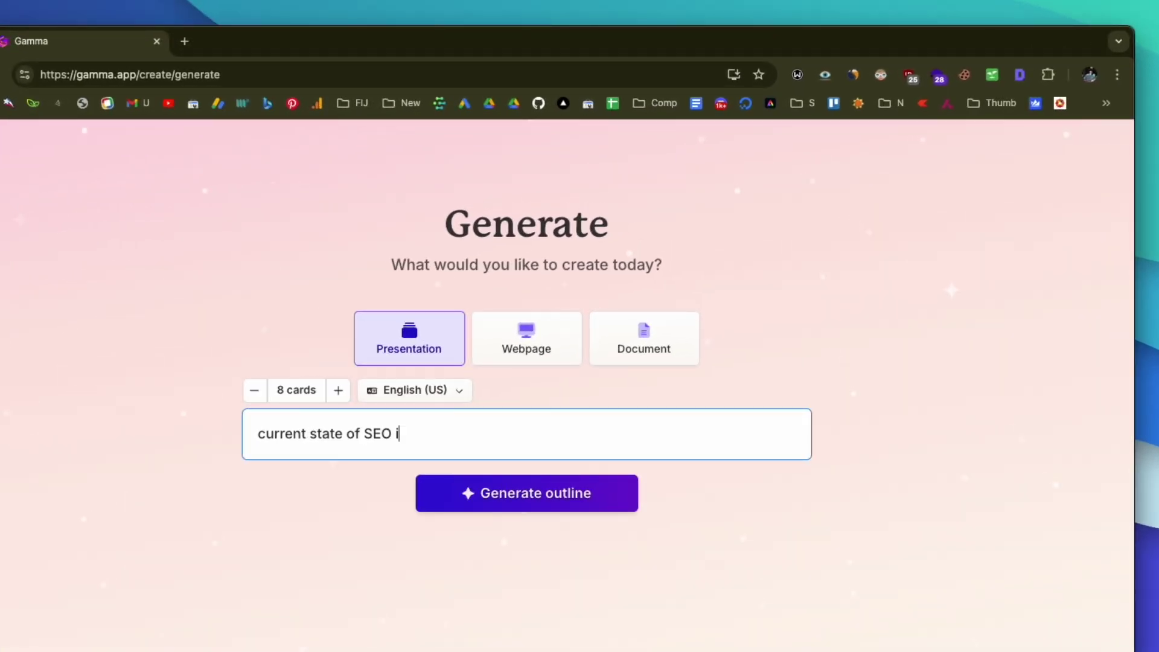
pyautogui.write('n 2024 and the')
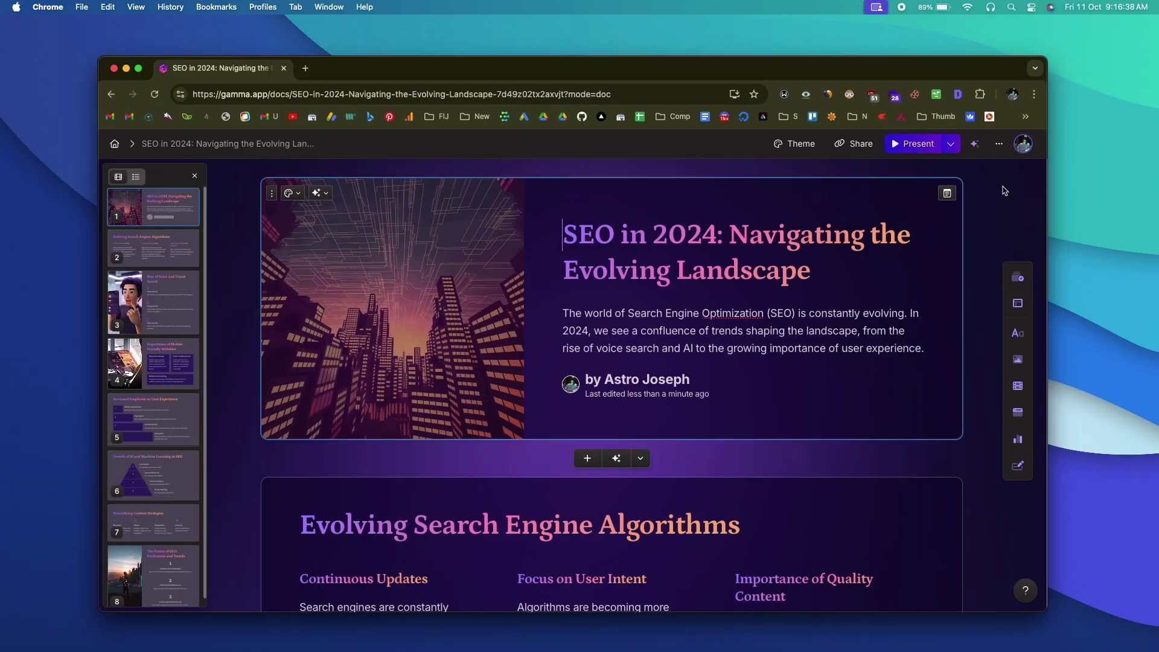
pyautogui.scroll(-10, 1005, 191)
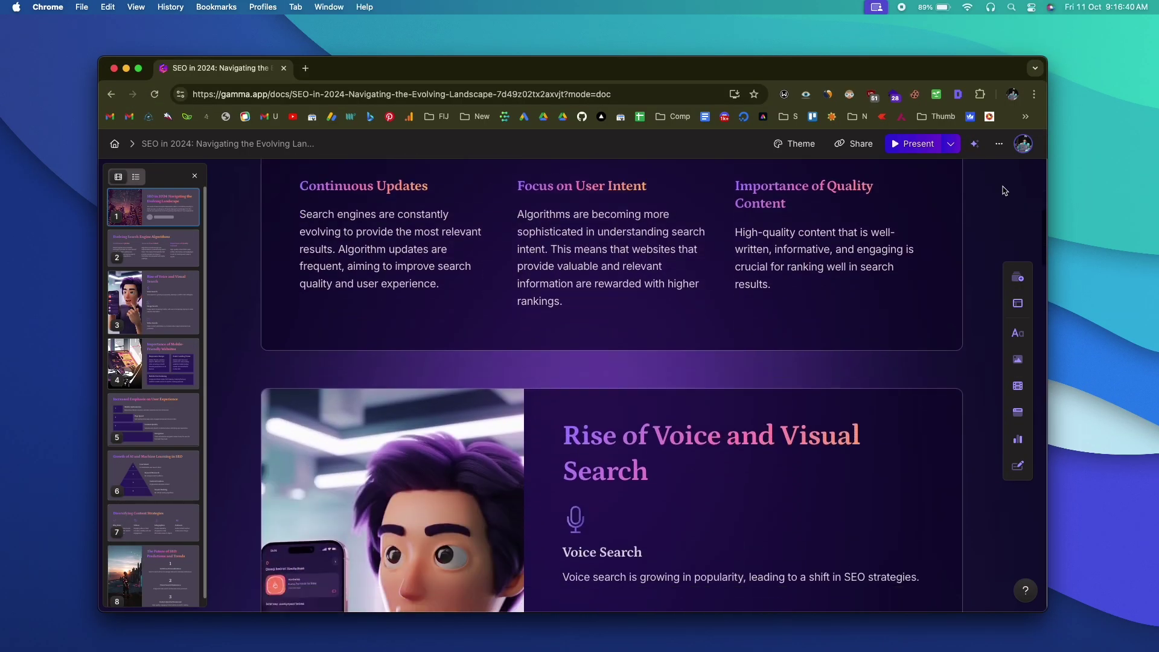
pyautogui.scroll(-10, 1005, 191)
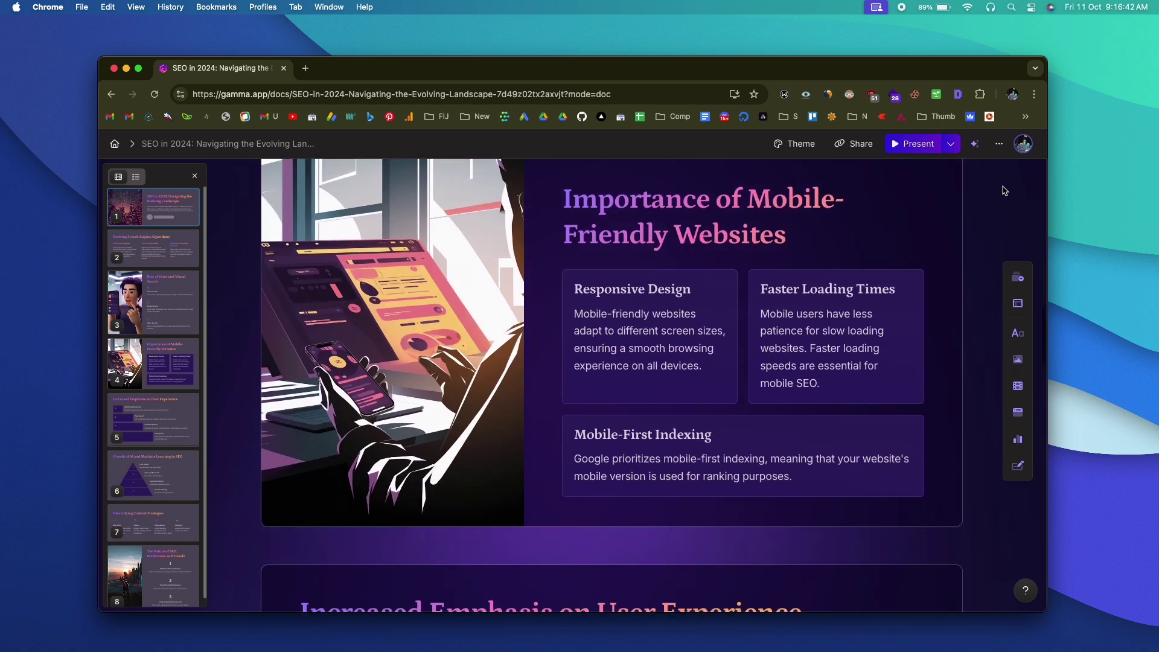
pyautogui.scroll(-10, 1005, 191)
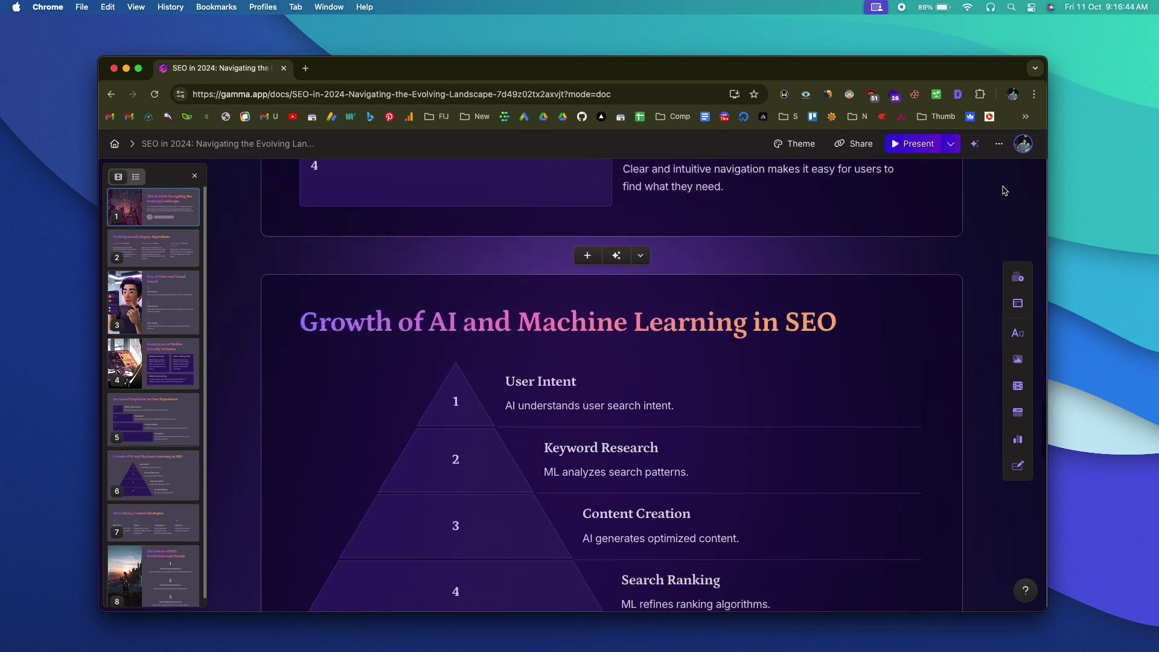
pyautogui.scroll(-10, 1005, 191)
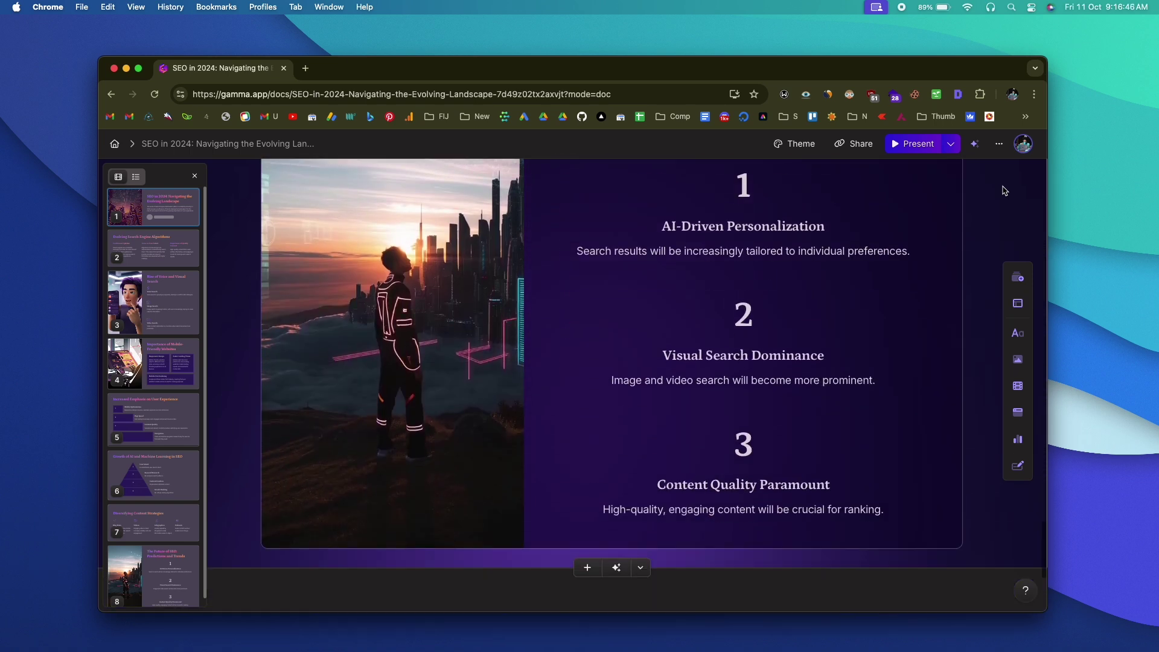
pyautogui.scroll(-5, 1005, 191)
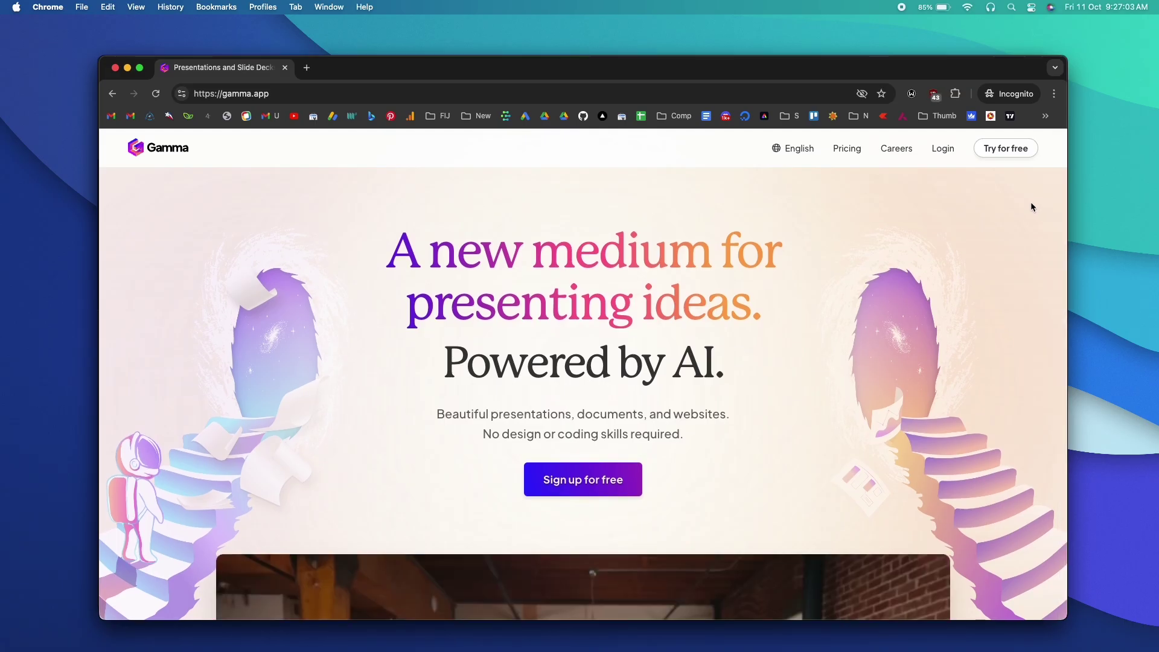
pyautogui.scroll(-7, 1031, 202)
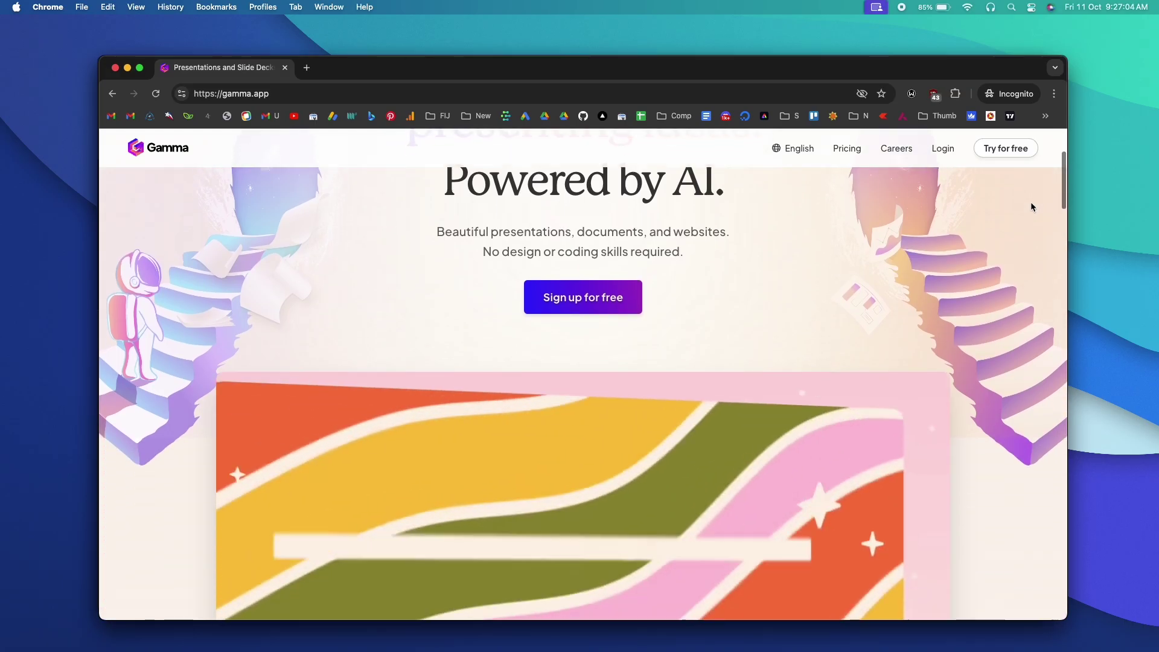
pyautogui.scroll(-10, 1031, 207)
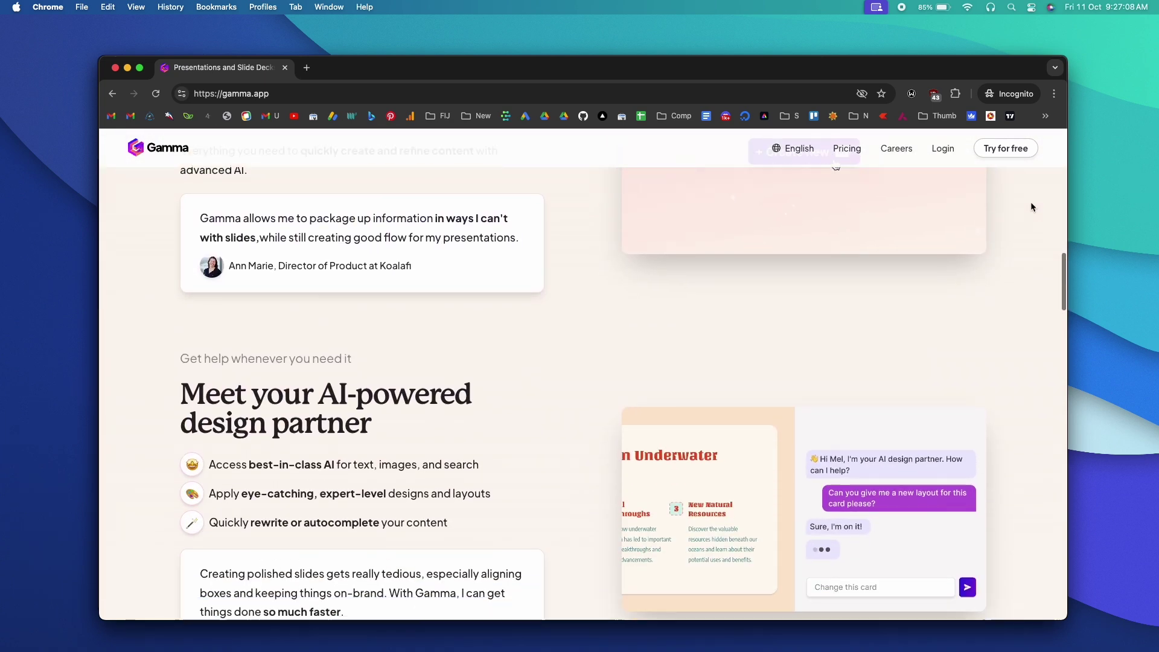
pyautogui.scroll(-7, 1032, 207)
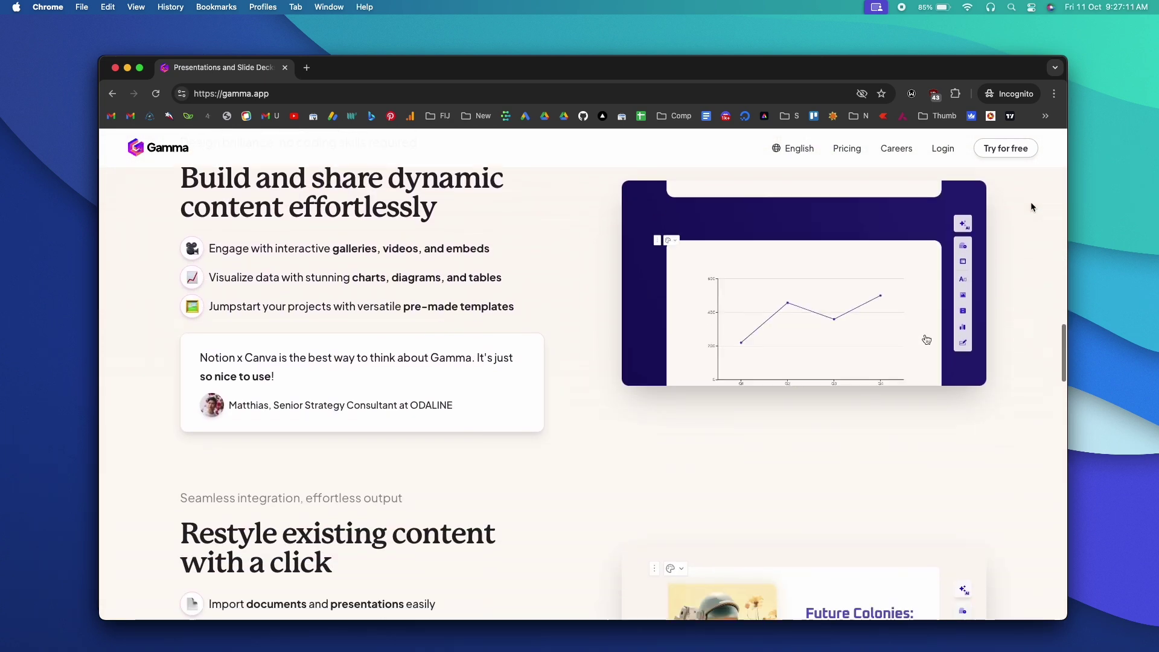
pyautogui.scroll(-6, 1031, 202)
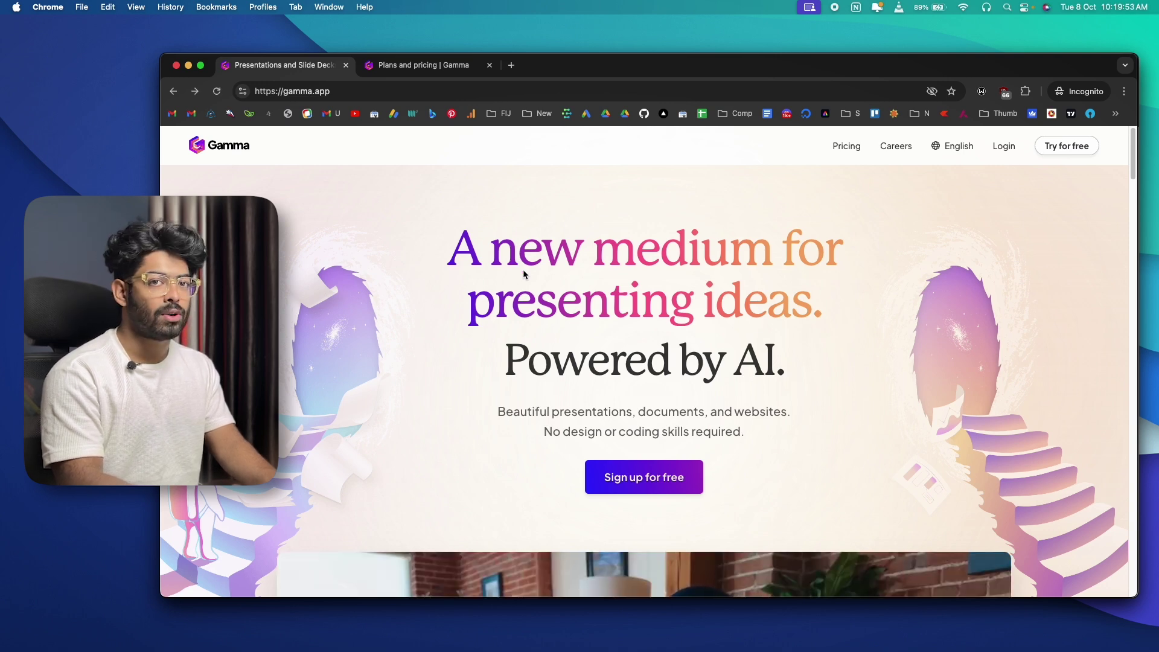
# Review Gamma's plans and pricing by scrolling through the plan list
pyautogui.click(408, 66)
pyautogui.scroll(-1, 346, 278)
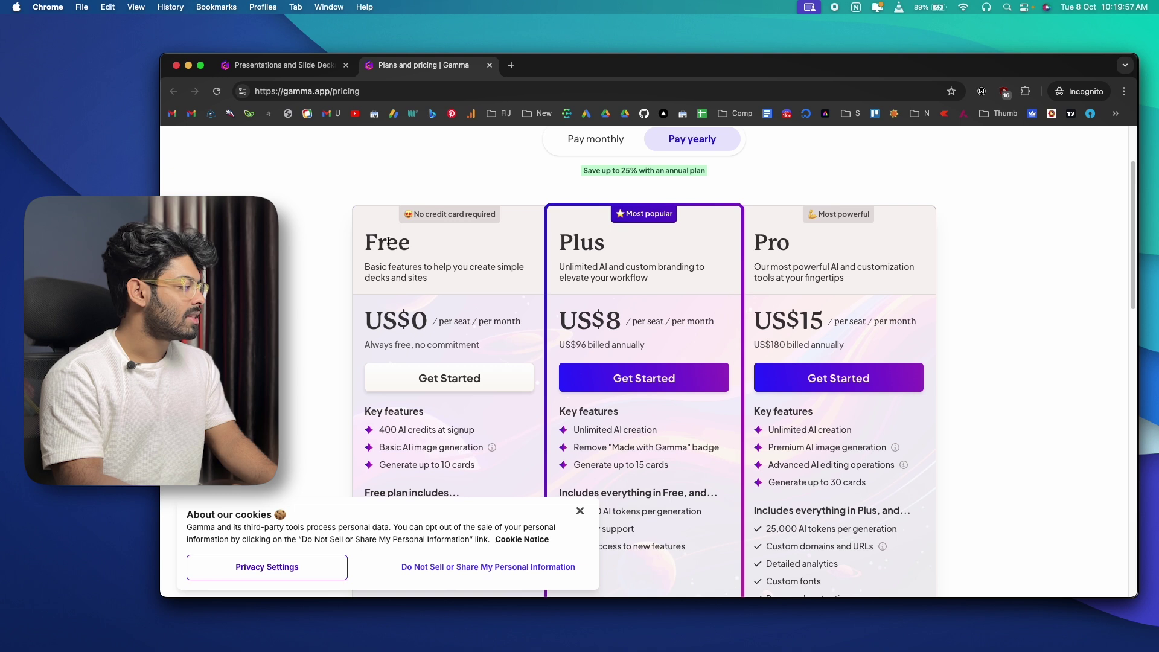
pyautogui.scroll(-1, 386, 245)
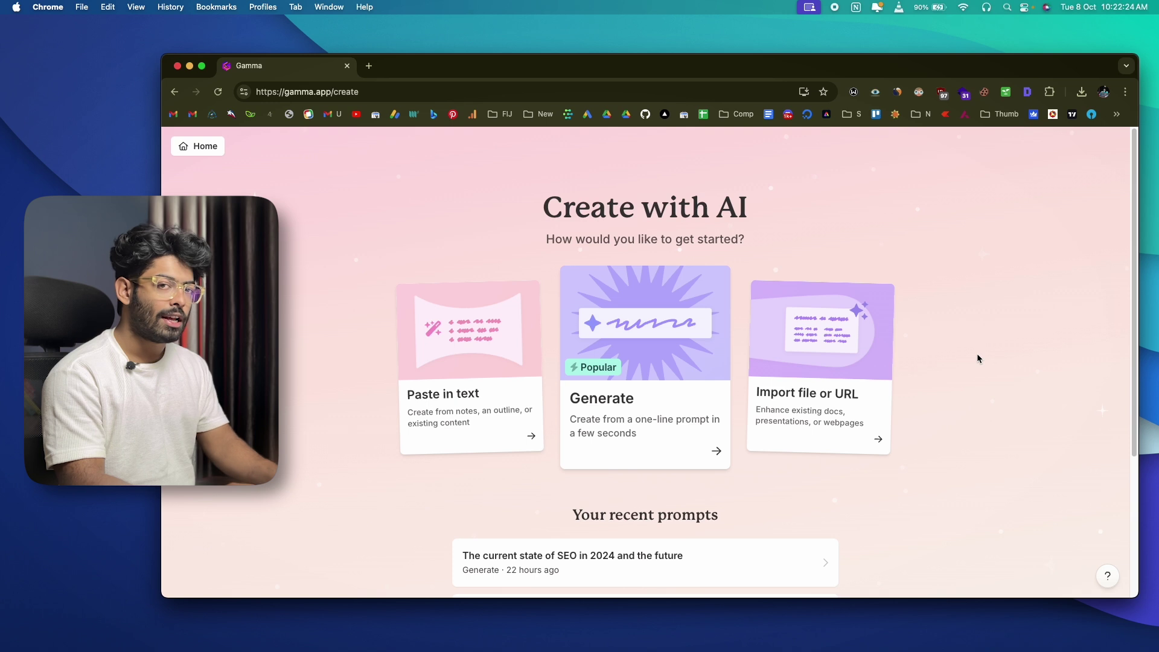
# Choose the Generate card to create from a one-line prompt
pyautogui.click(658, 404)
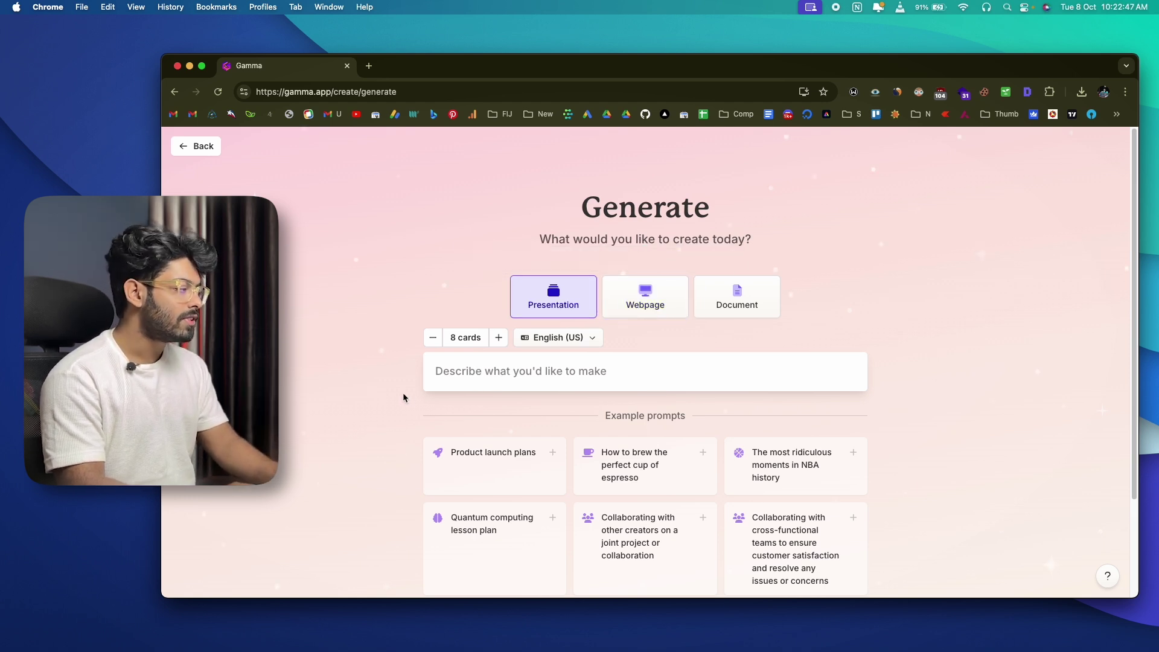
# Paste the SEO prompt, keep 8 cards and English (US), and generate the outline
pyautogui.click(491, 370)
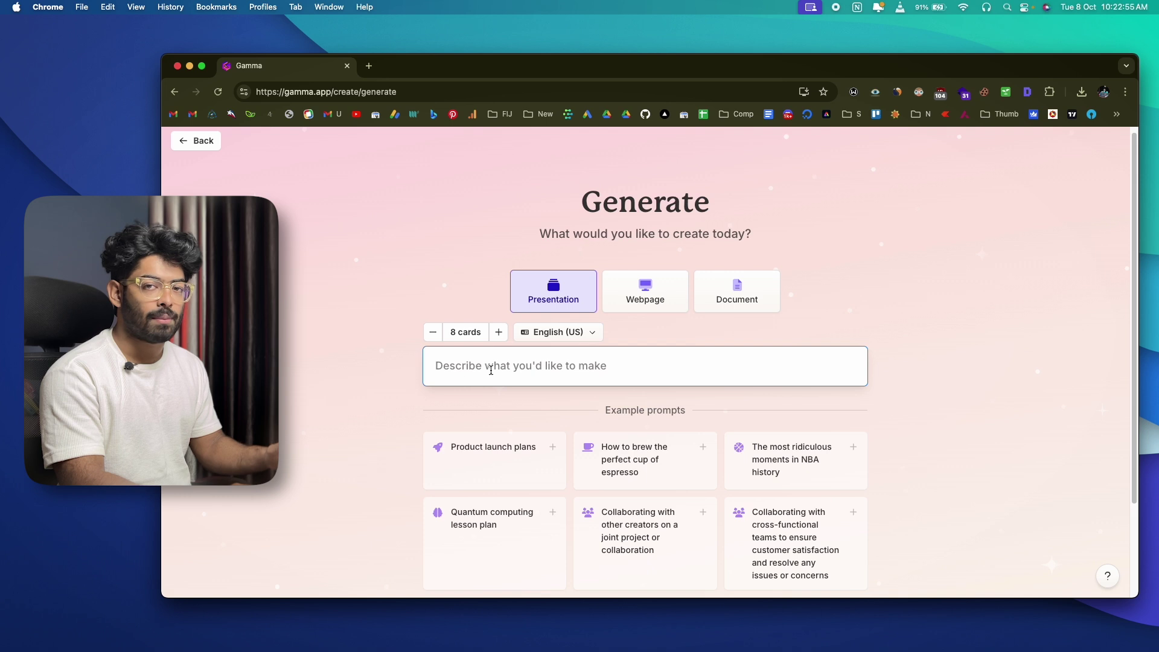
pyautogui.write('The current state of SEO in 2024 and the future')
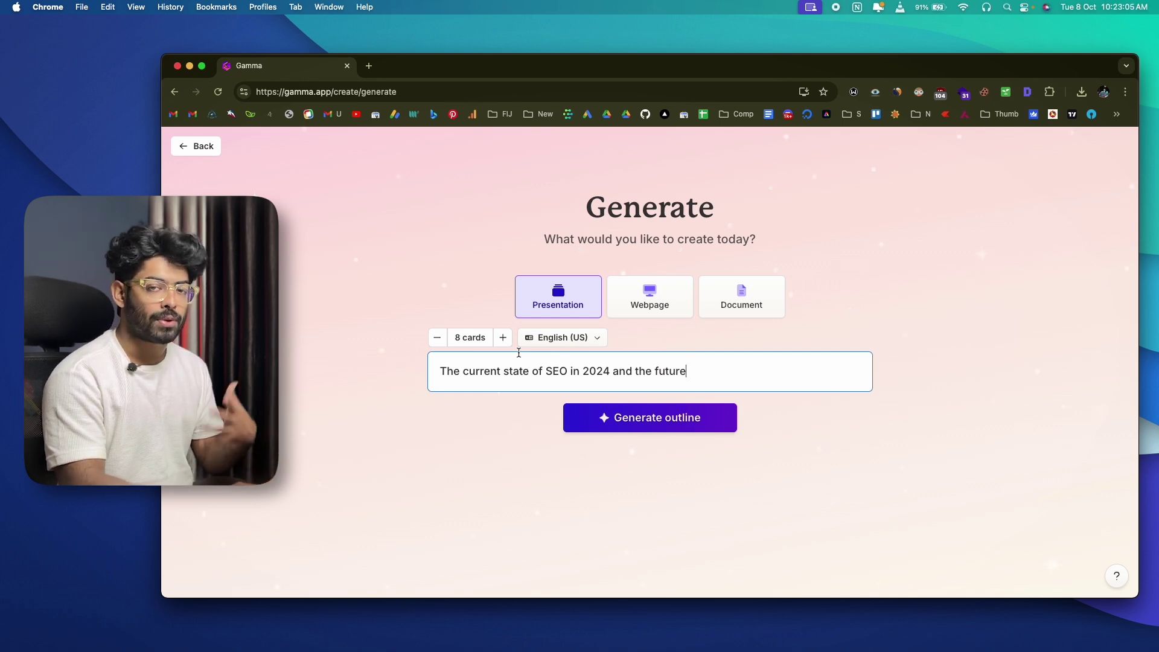
pyautogui.click(438, 339)
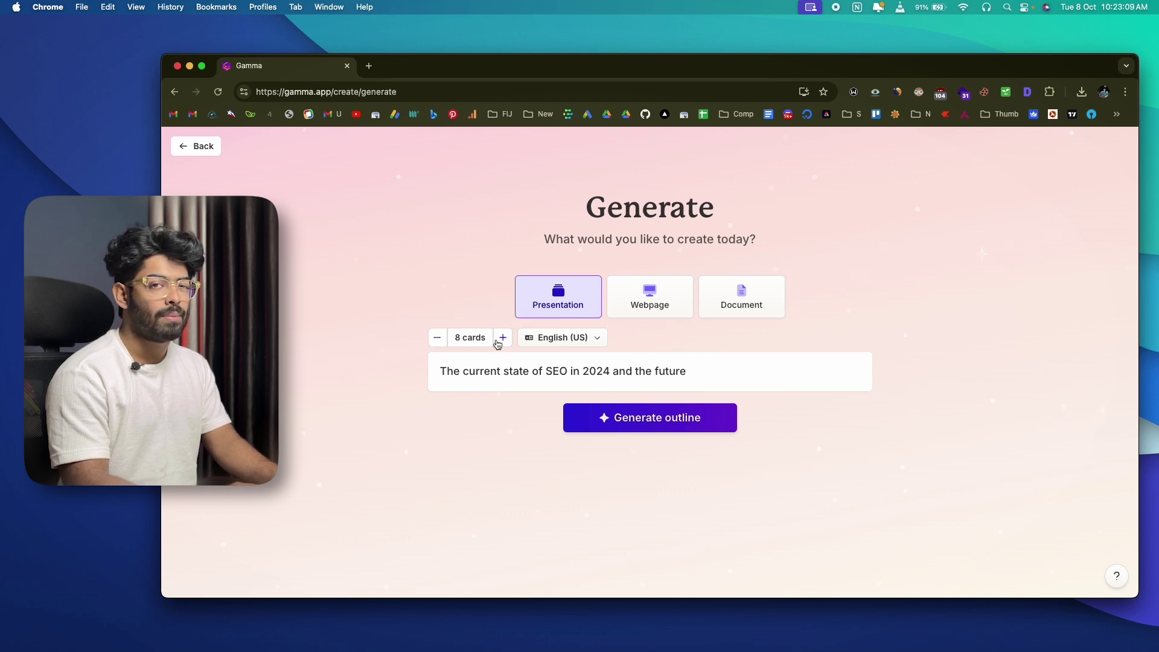
pyautogui.click(560, 339)
pyautogui.scroll(-8, 559, 396)
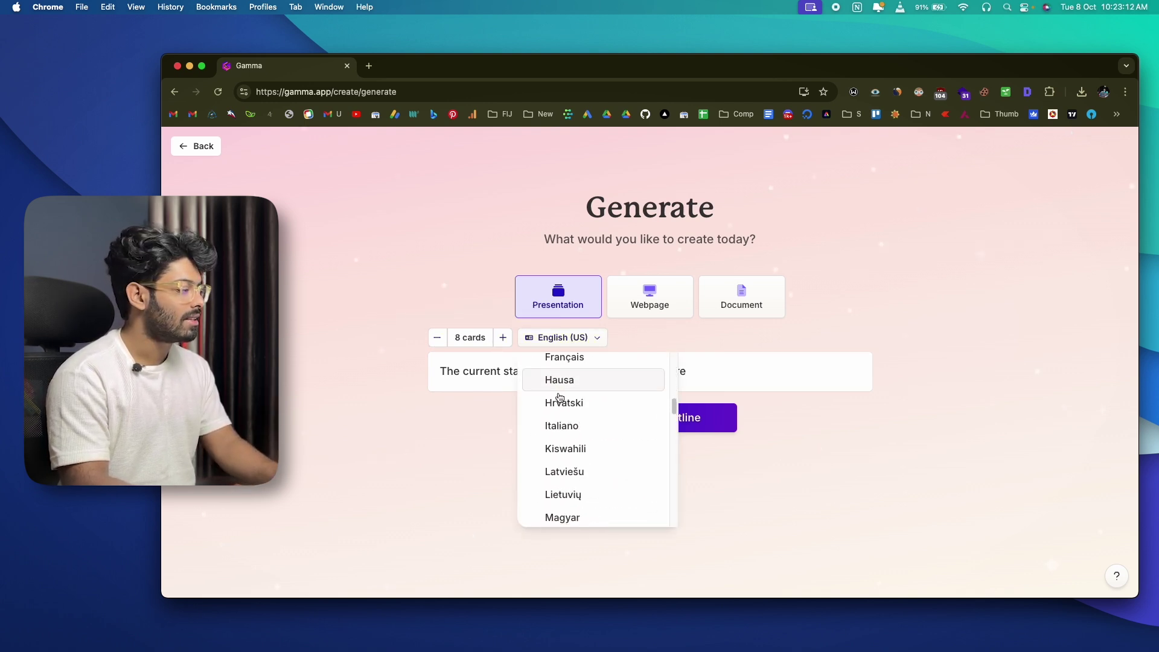
pyautogui.click(562, 339)
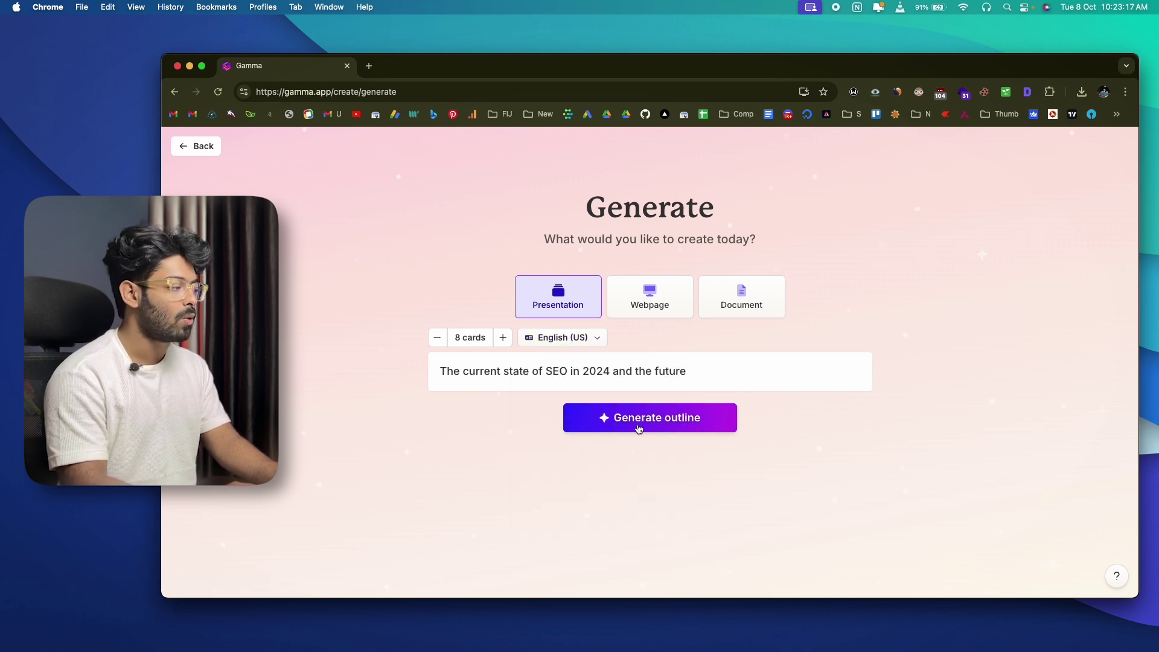
pyautogui.click(678, 425)
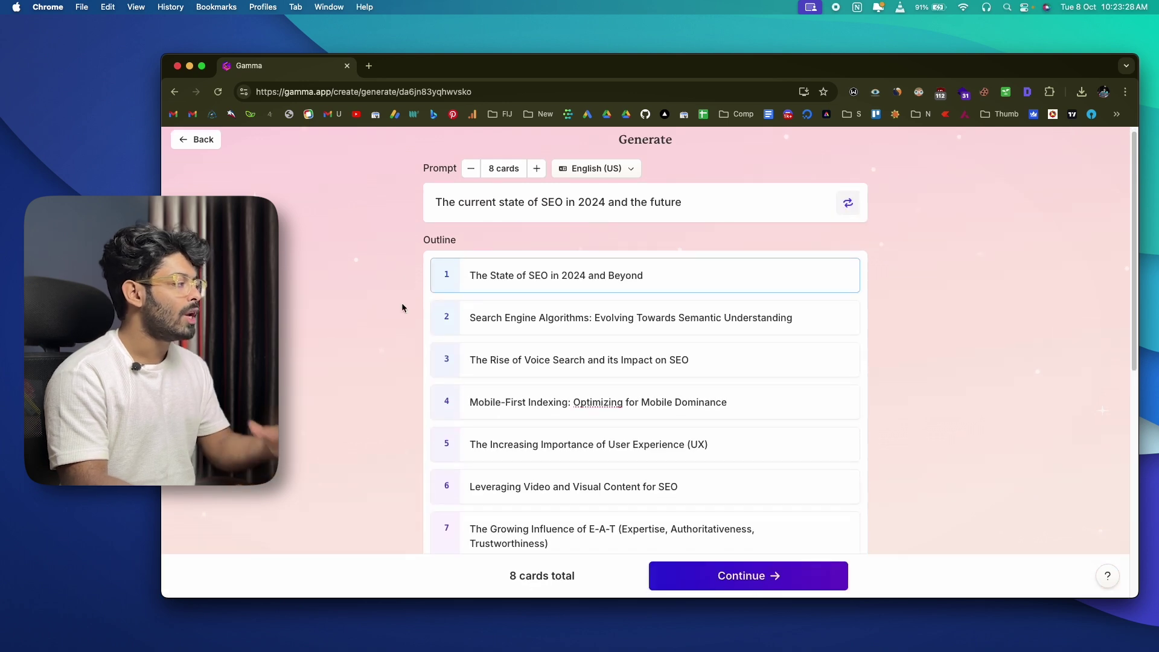
# Review the generated outline, selecting the first card's title and the word Search
pyautogui.scroll(-1, 401, 305)
pyautogui.scroll(-2, 402, 308)
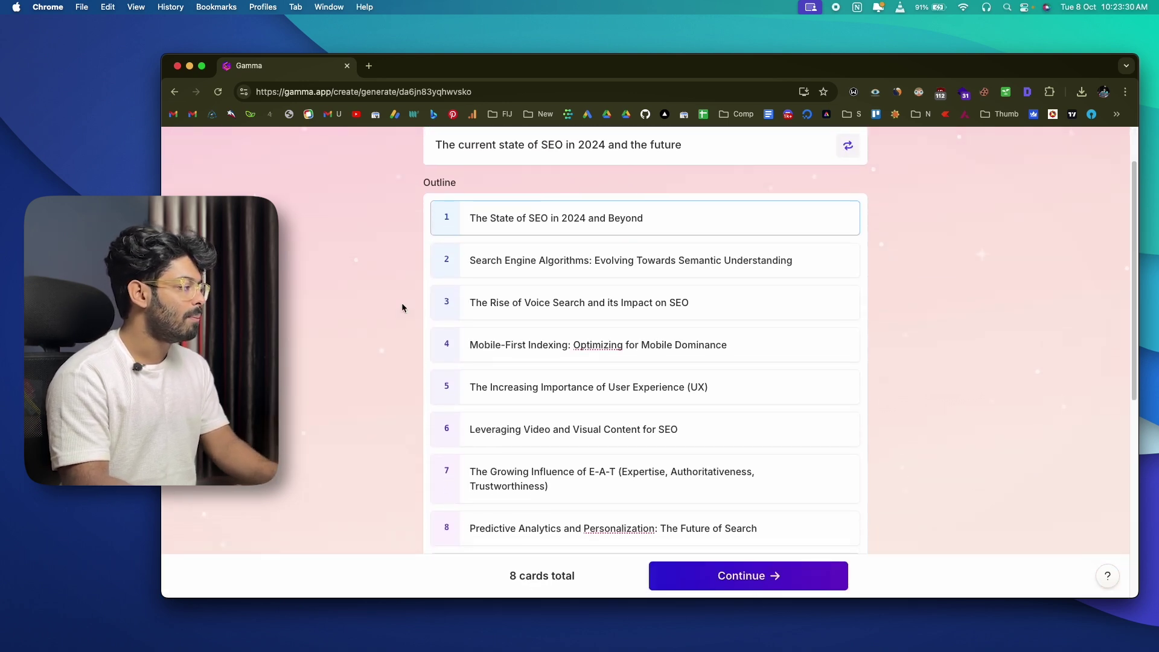
pyautogui.scroll(-1, 403, 308)
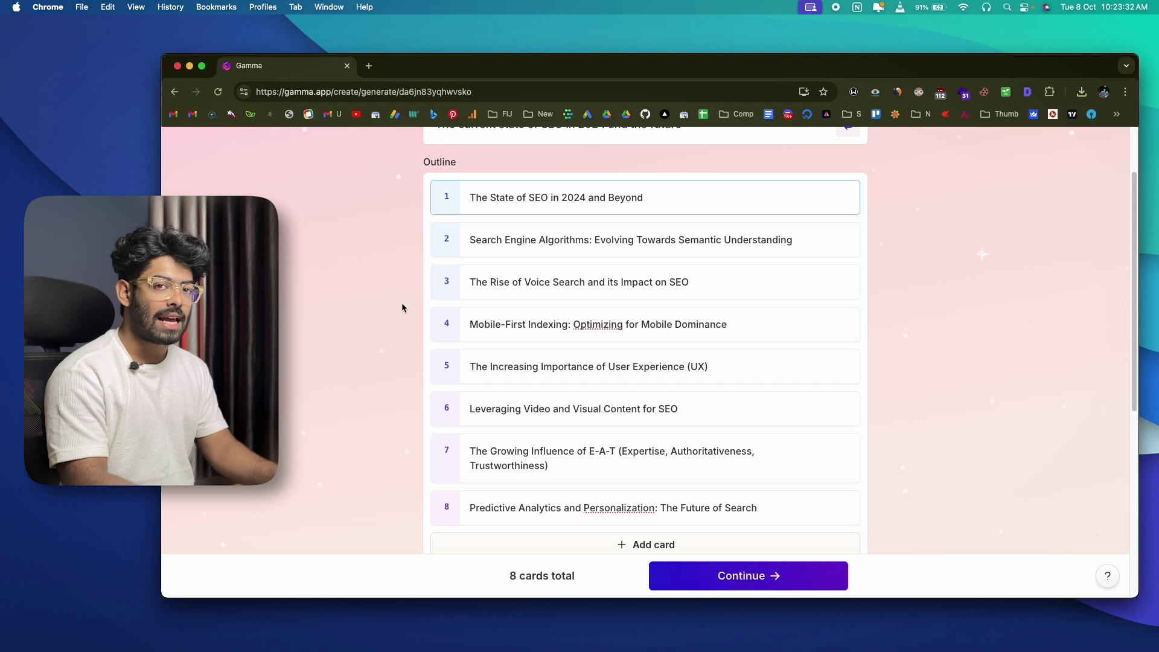
pyautogui.scroll(-5, 402, 308)
pyautogui.scroll(5, 402, 308)
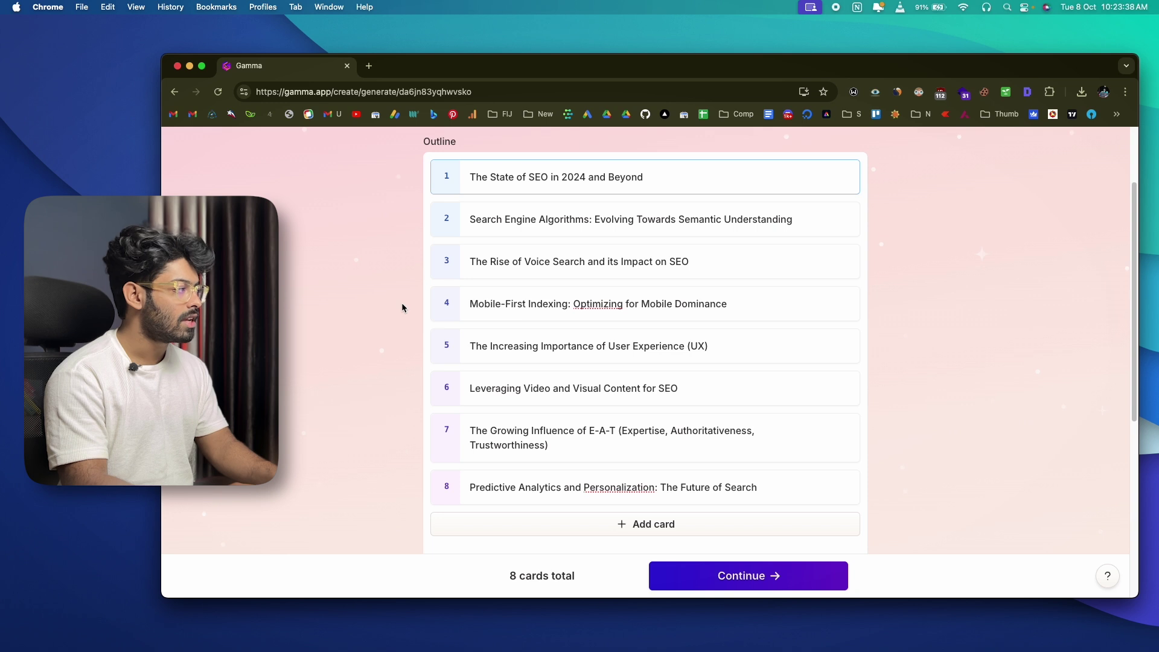
pyautogui.scroll(1, 403, 308)
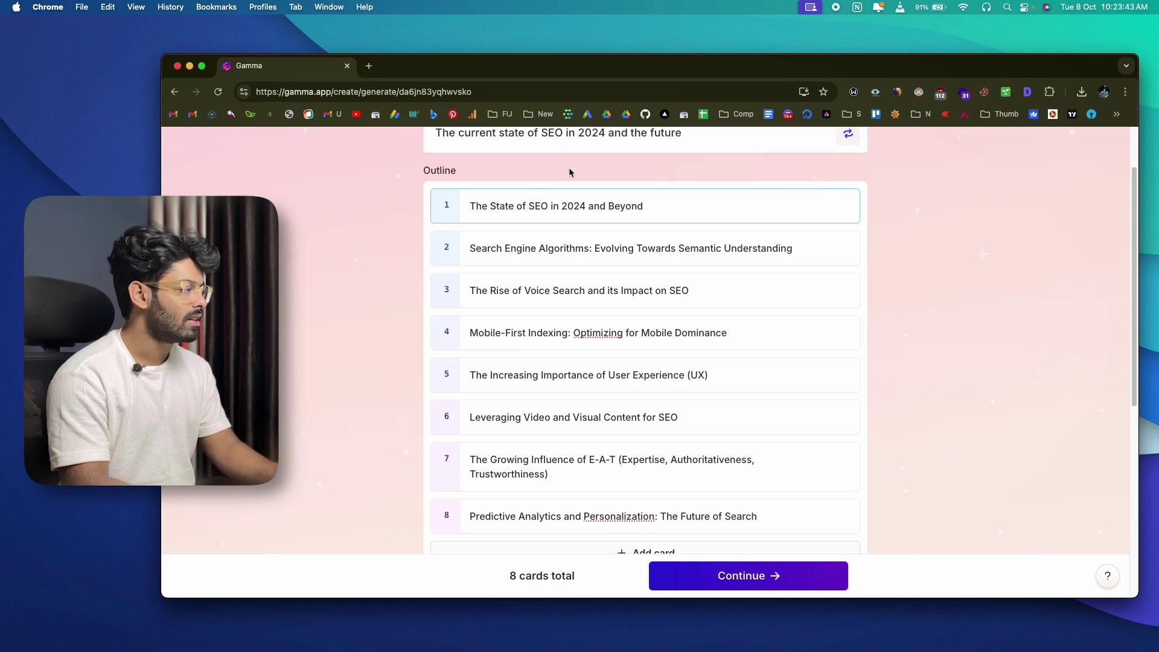
pyautogui.tripleClick(553, 206)
pyautogui.doubleClick(486, 248)
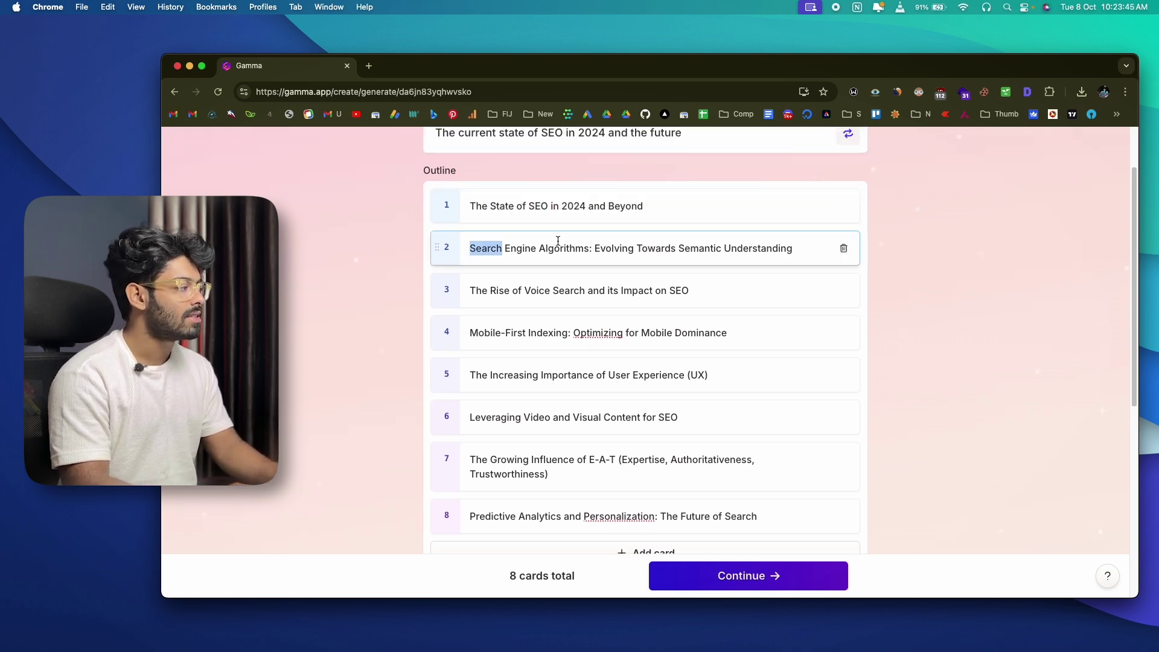
# Add a ninth outline card titled Conclusion and scroll to the settings below
pyautogui.scroll(-3, 556, 242)
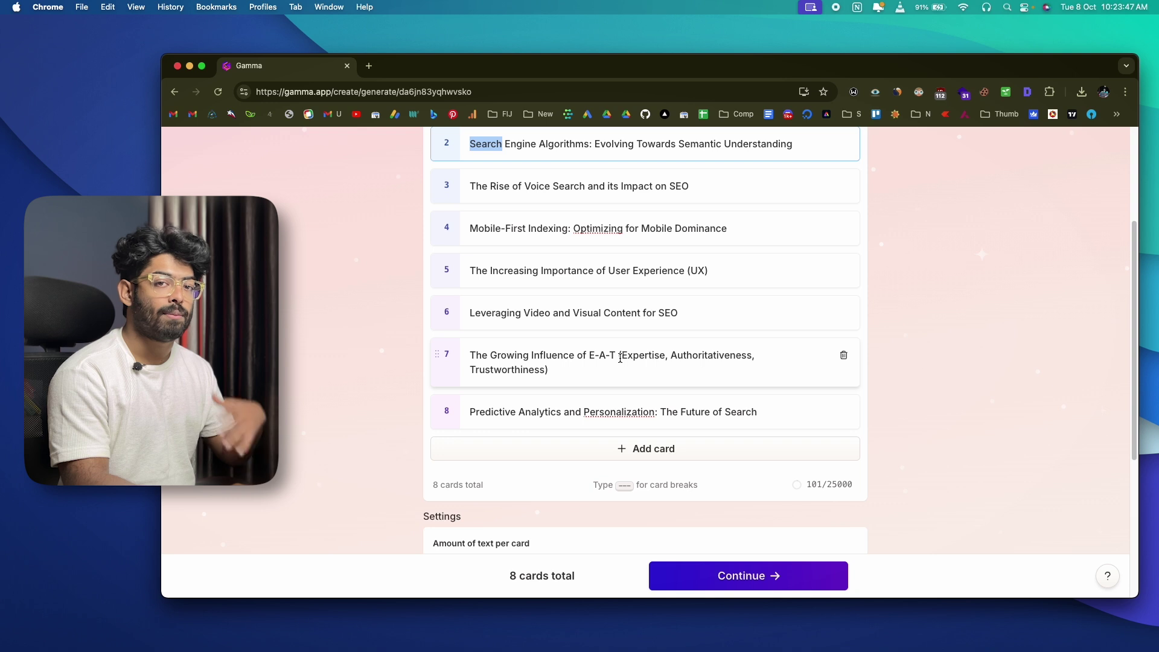
pyautogui.click(662, 453)
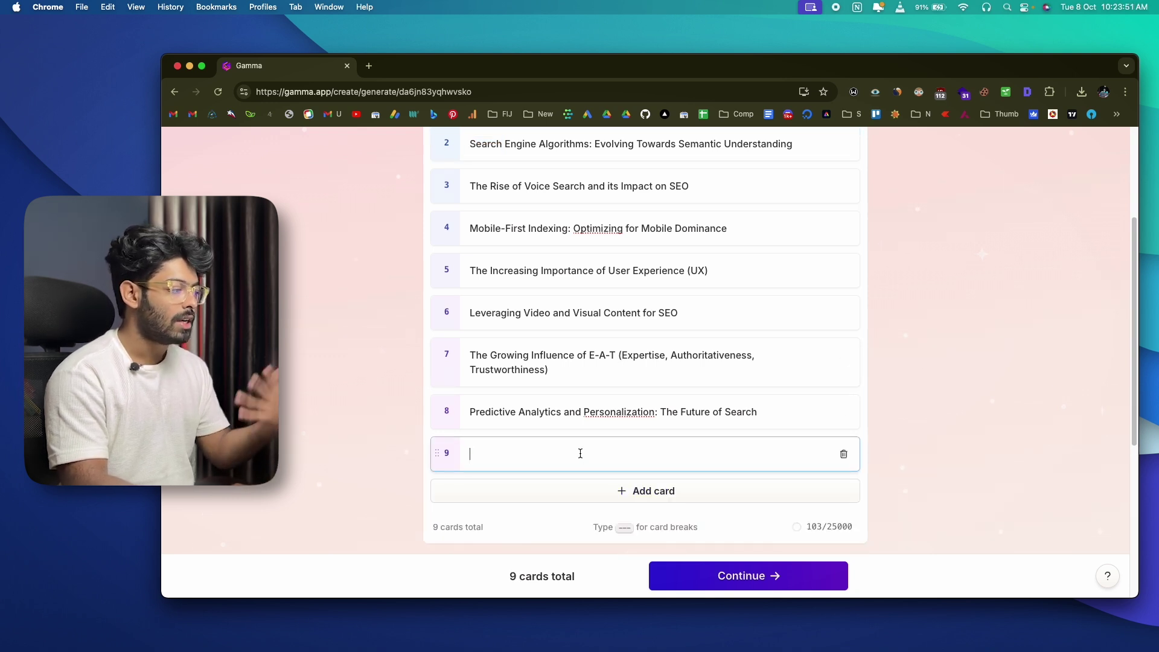
pyautogui.write('Conclusion')
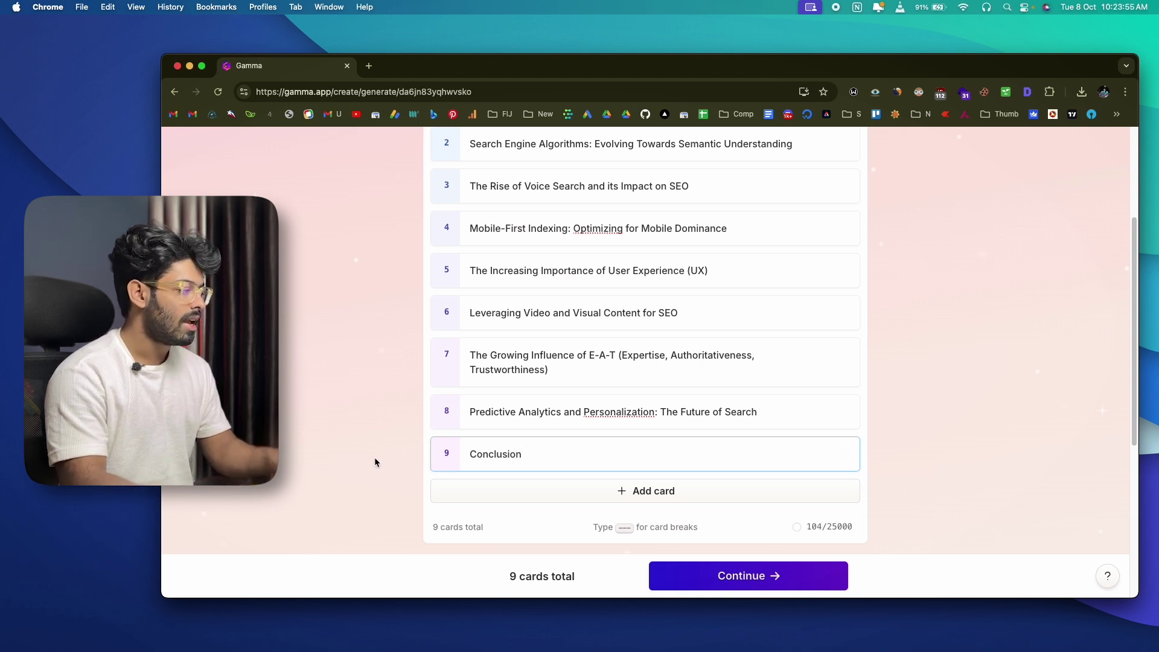
pyautogui.scroll(1, 375, 461)
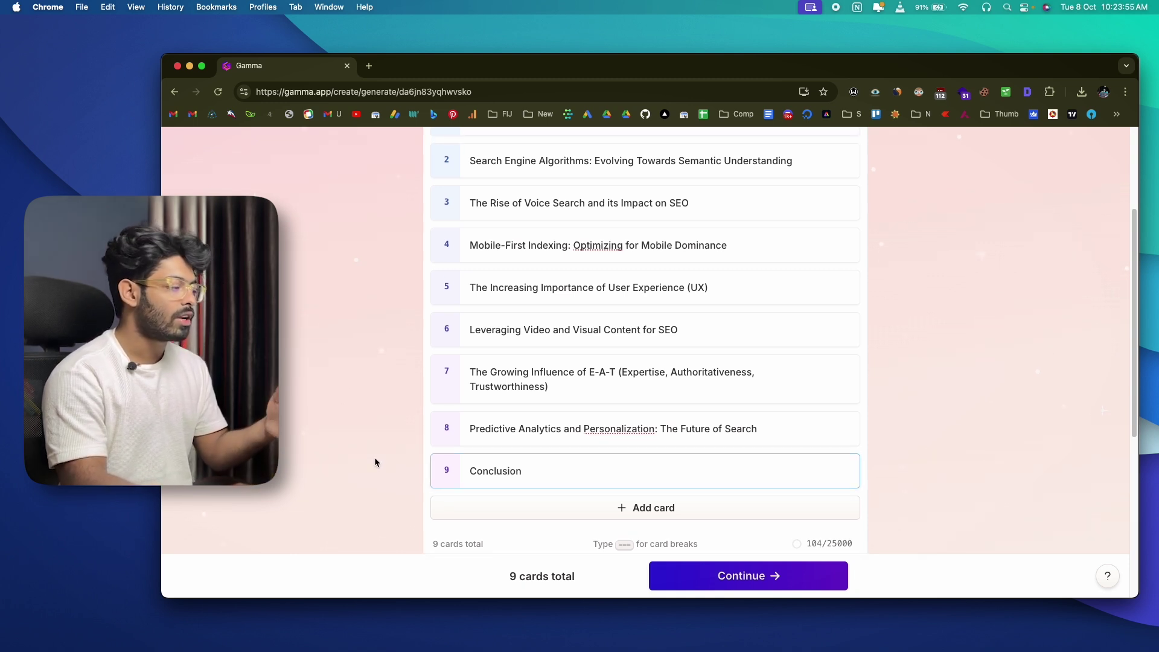
pyautogui.scroll(-1, 374, 459)
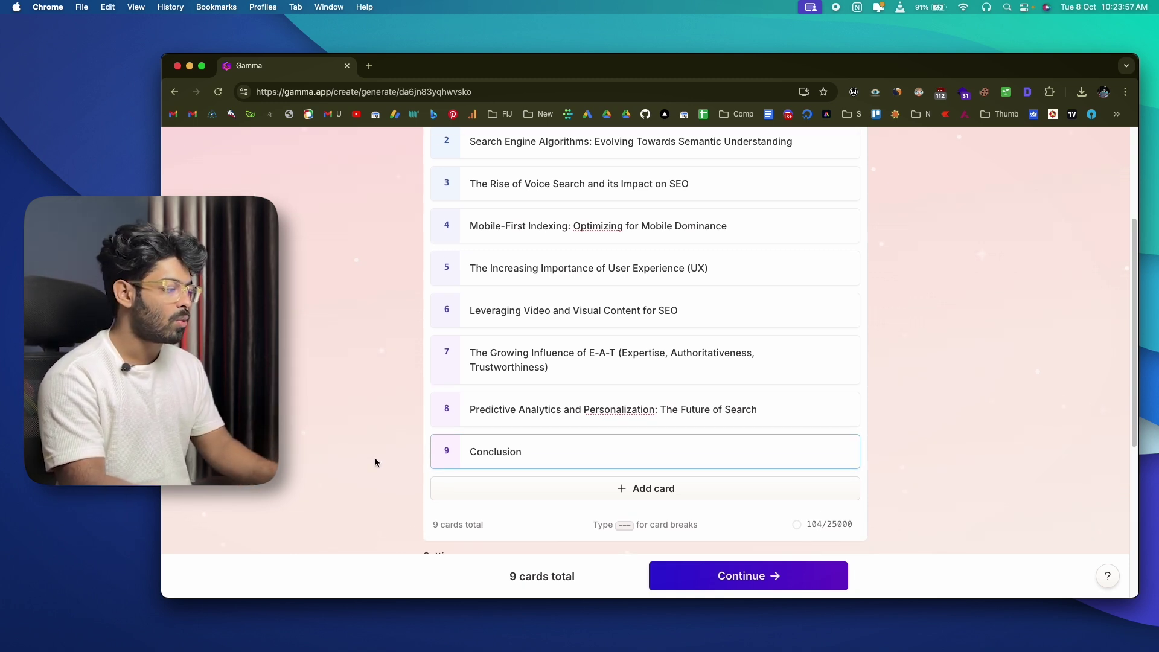
pyautogui.scroll(-10, 375, 462)
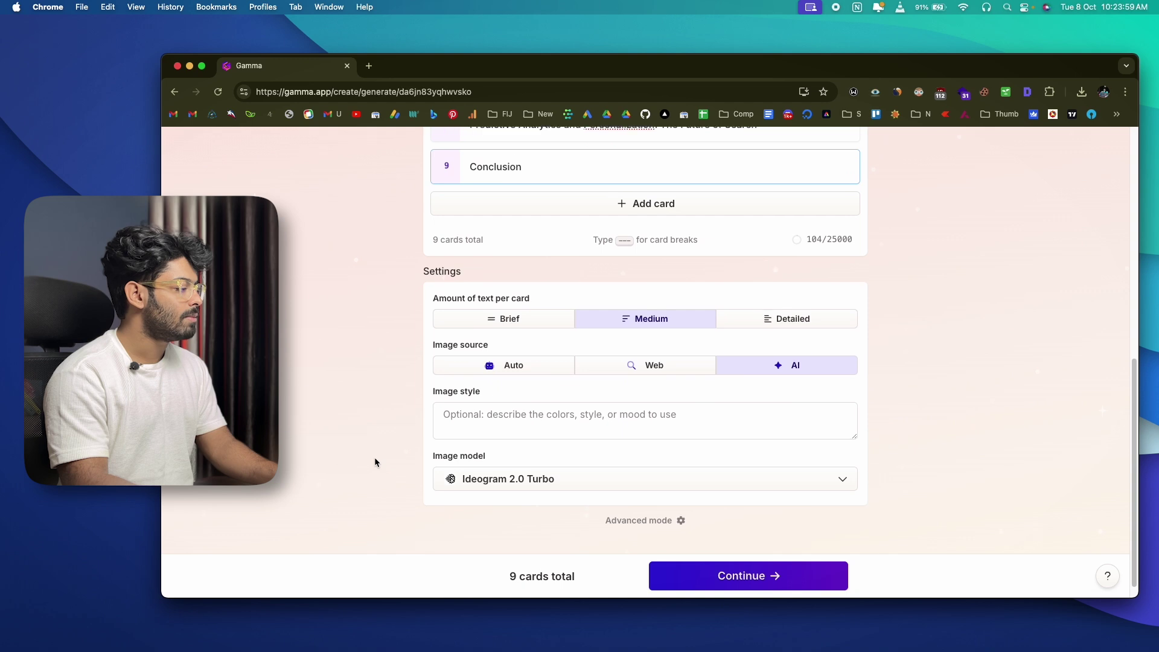
# Try the Web image source and its license options, then return to AI-generated images
pyautogui.doubleClick(432, 250)
pyautogui.click(404, 264)
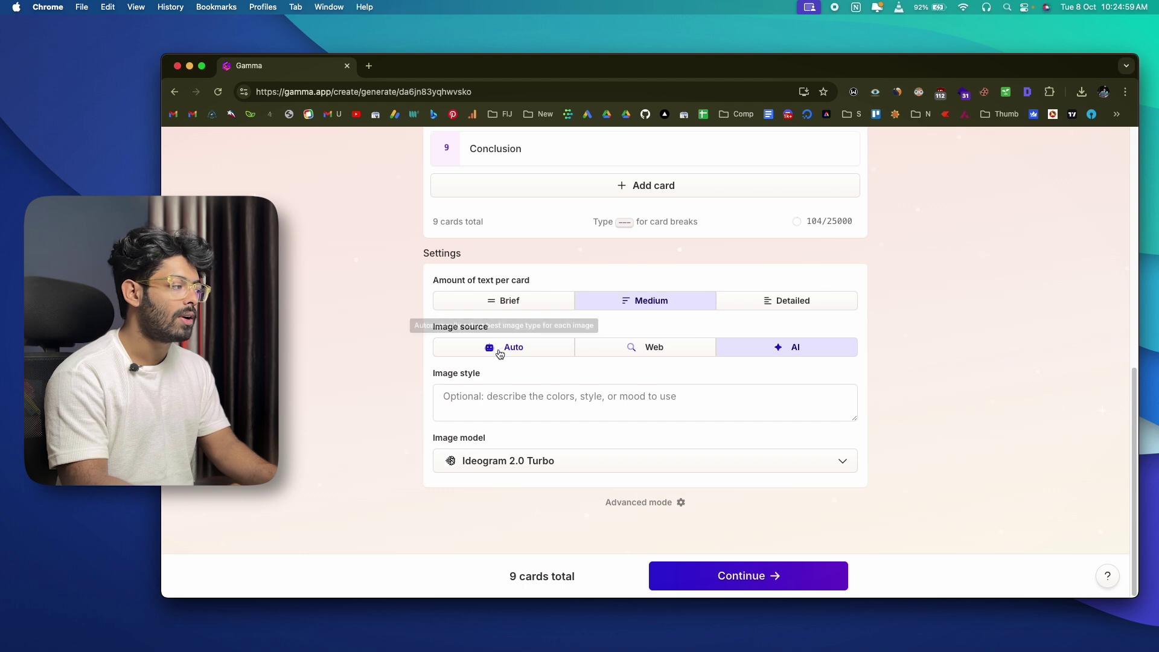
pyautogui.click(669, 351)
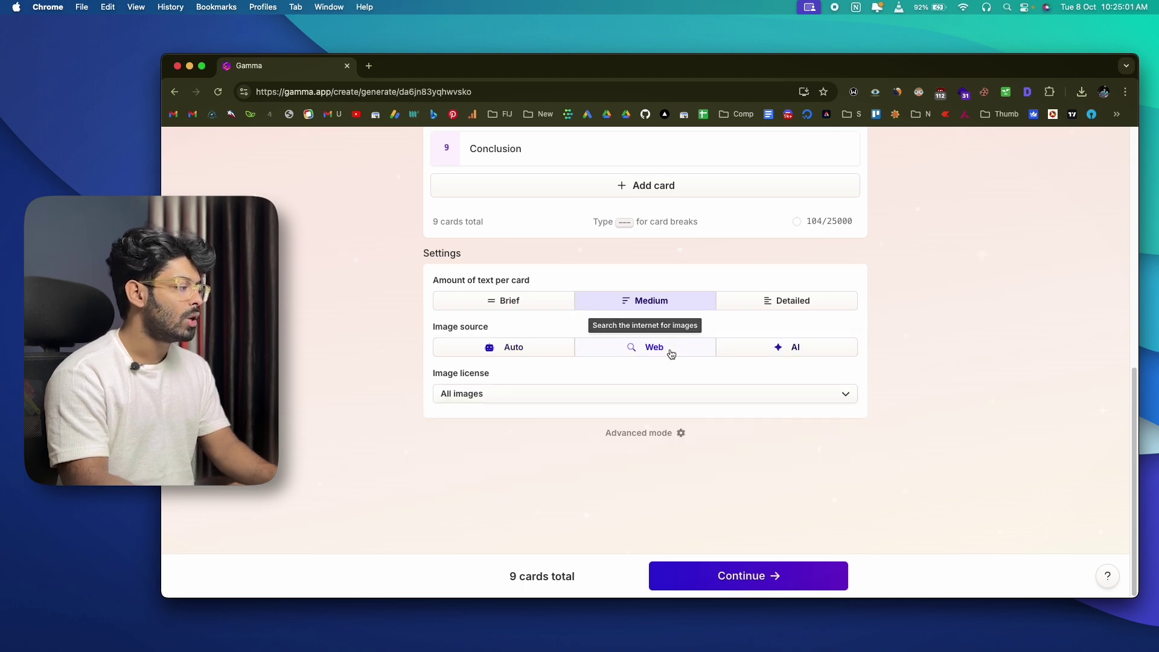
pyautogui.click(544, 389)
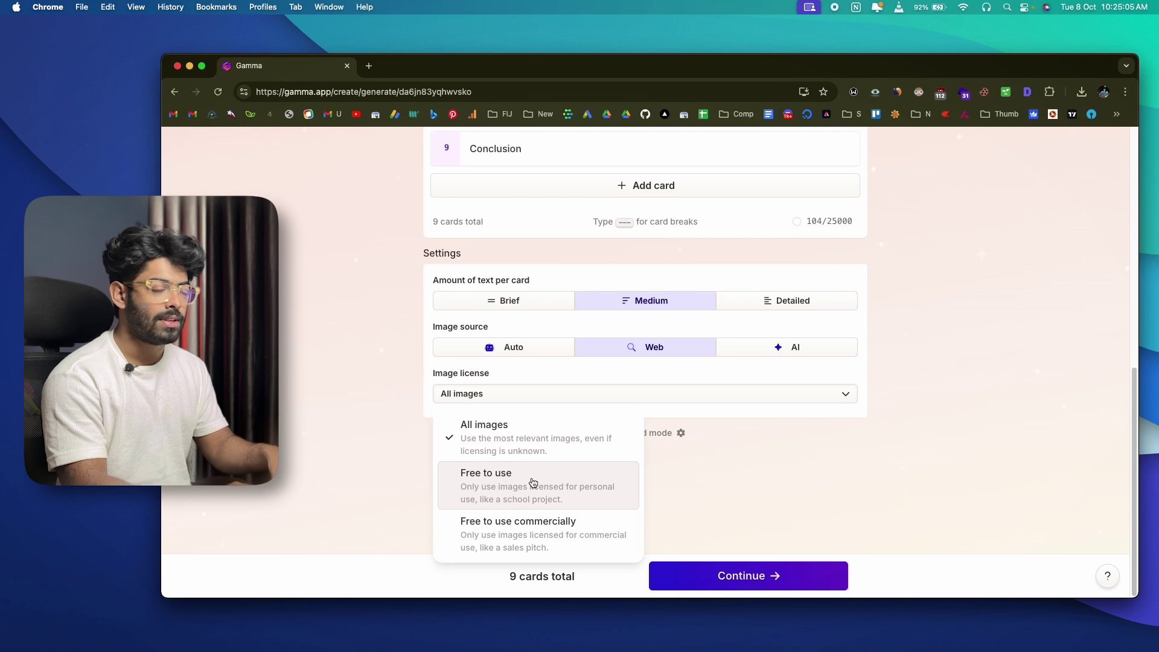
pyautogui.click(785, 348)
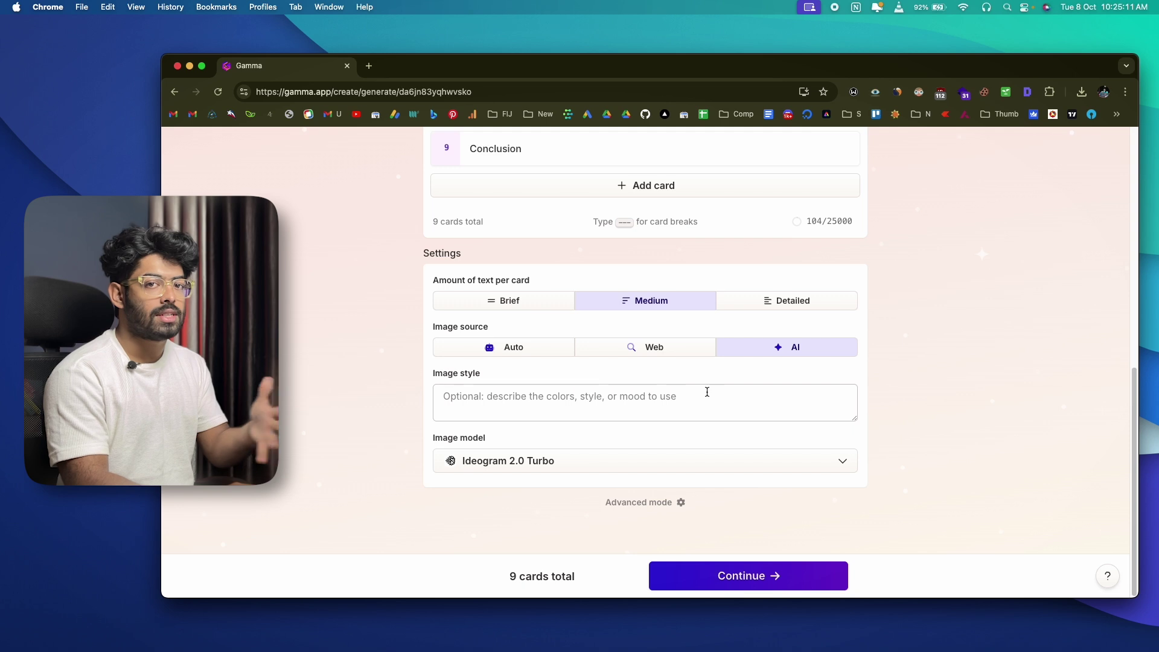
pyautogui.click(492, 407)
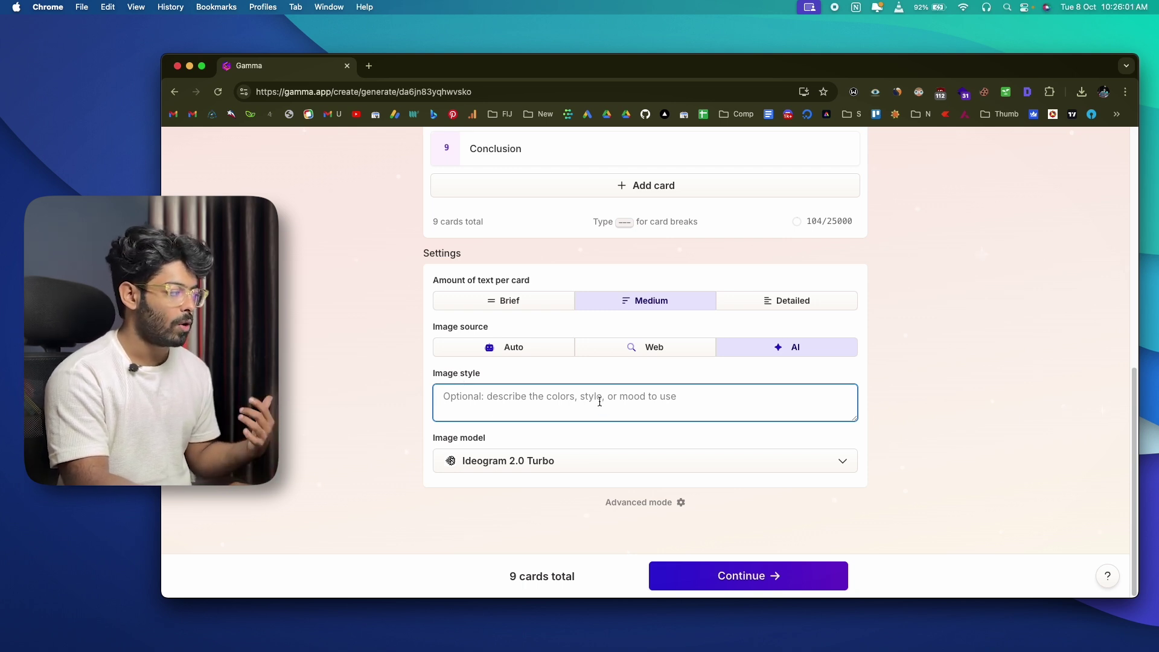
# Set the AI image model to Flux Pro 1.1
pyautogui.click(474, 461)
pyautogui.scroll(-5, 511, 403)
pyautogui.scroll(5, 510, 401)
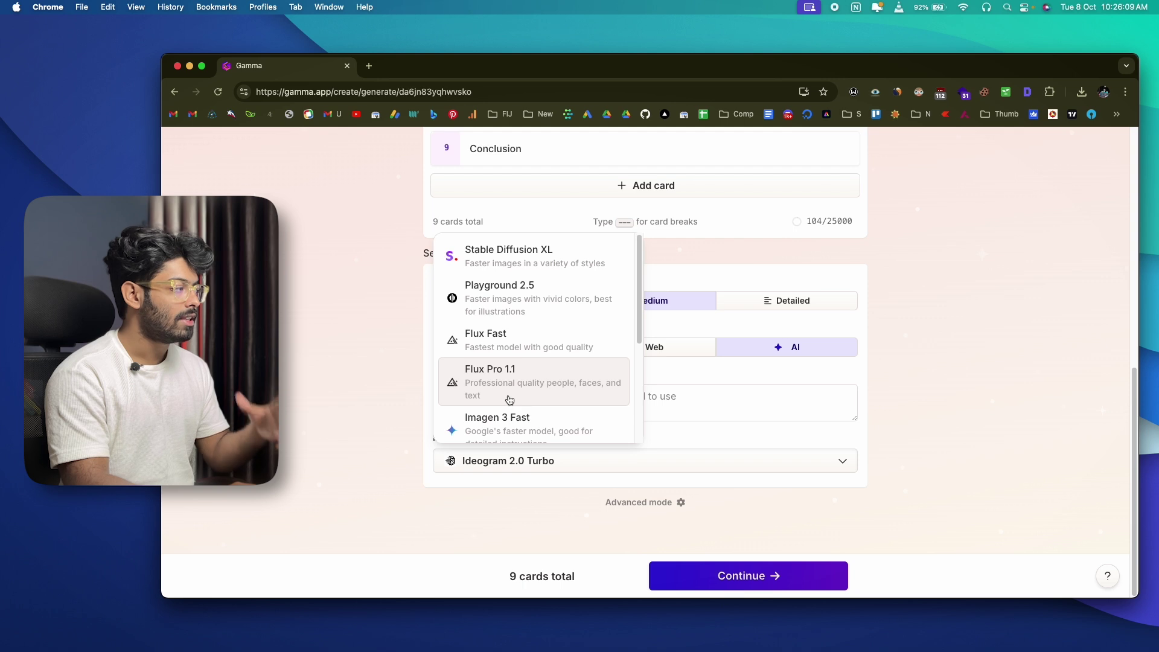
pyautogui.scroll(-1, 510, 363)
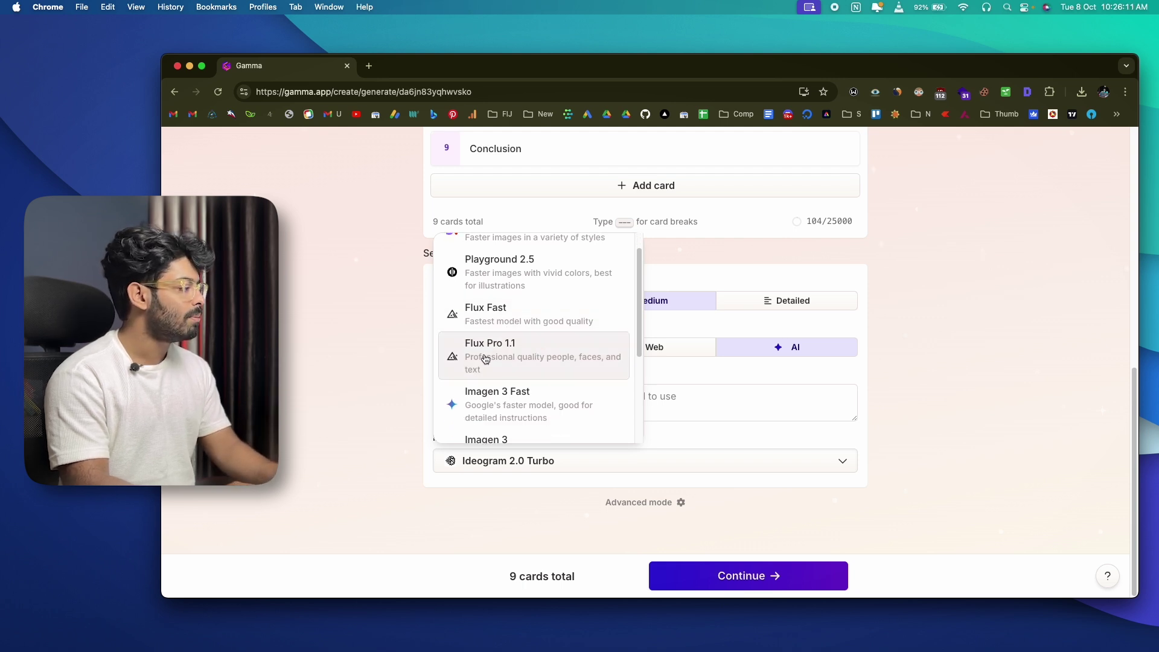
pyautogui.click(508, 354)
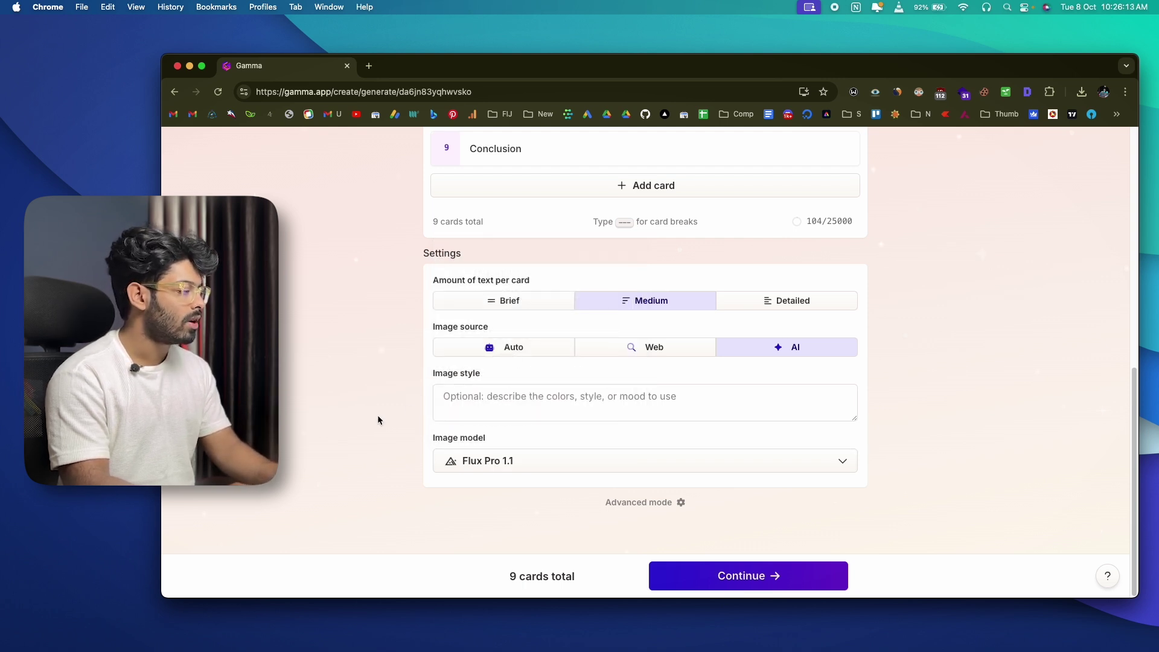
pyautogui.click(519, 461)
pyautogui.scroll(-4, 526, 385)
pyautogui.scroll(5, 530, 382)
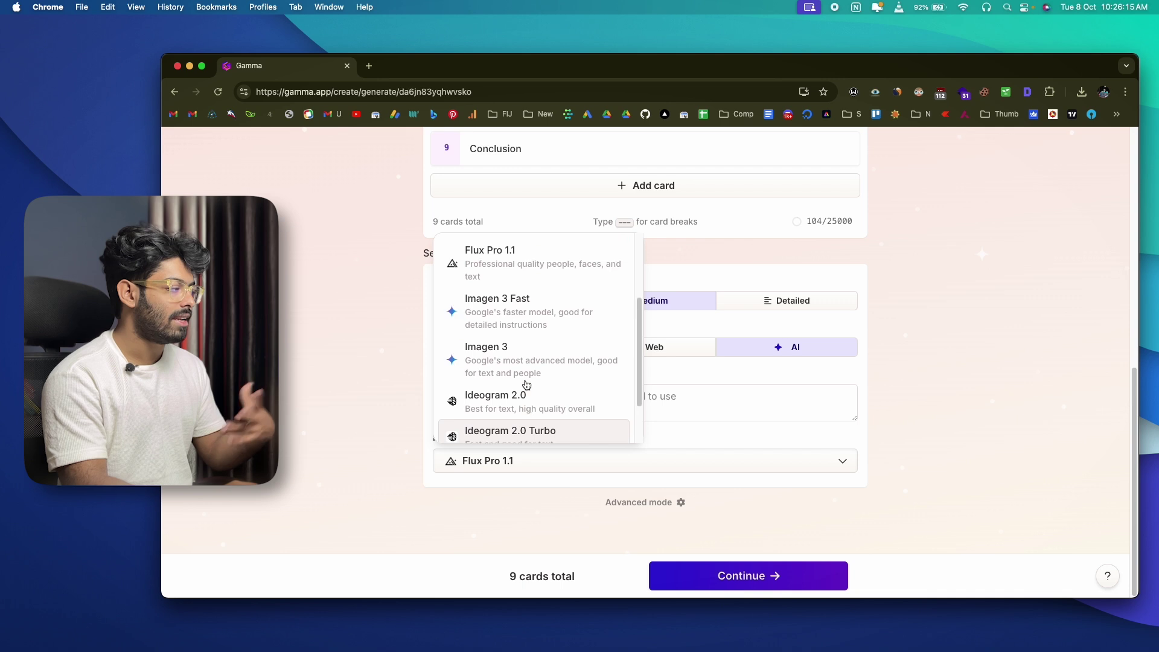
pyautogui.click(362, 383)
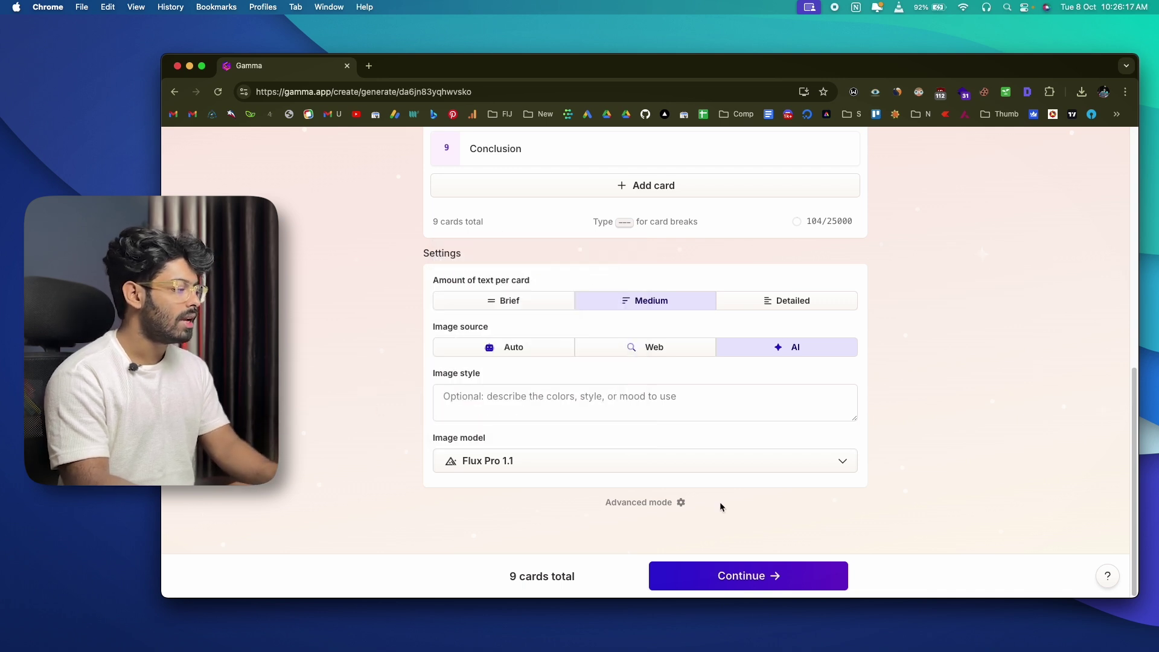
# Switch to Advanced mode and review the regenerated nine-card outline with audience and tone fields
pyautogui.click(675, 507)
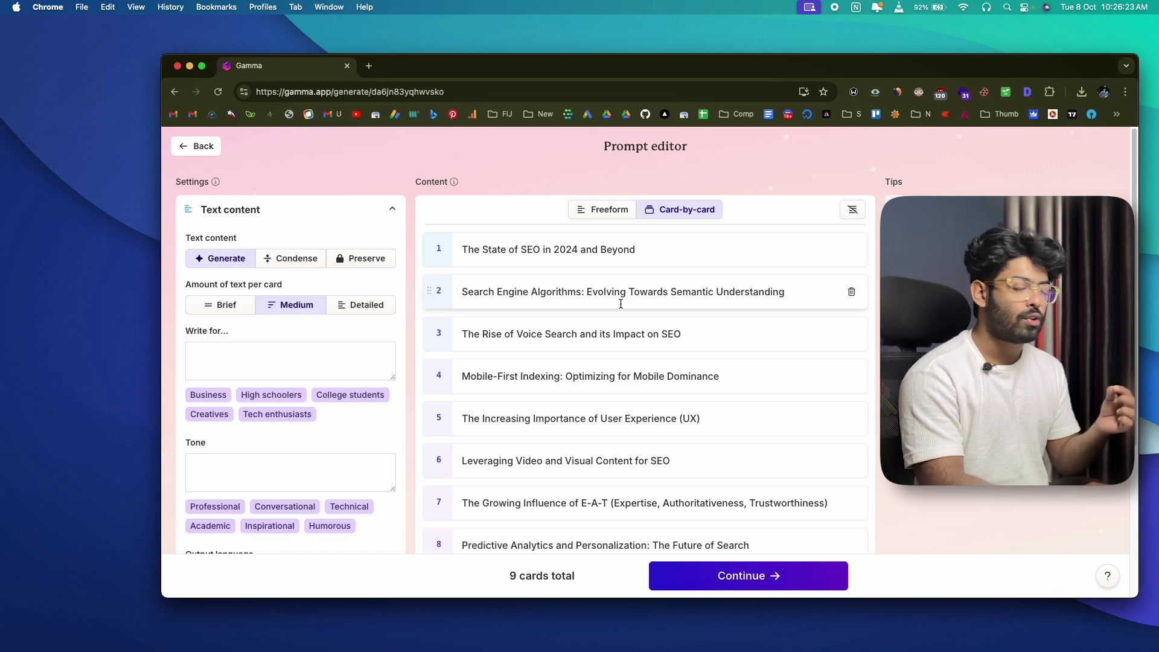
pyautogui.scroll(-1, 310, 319)
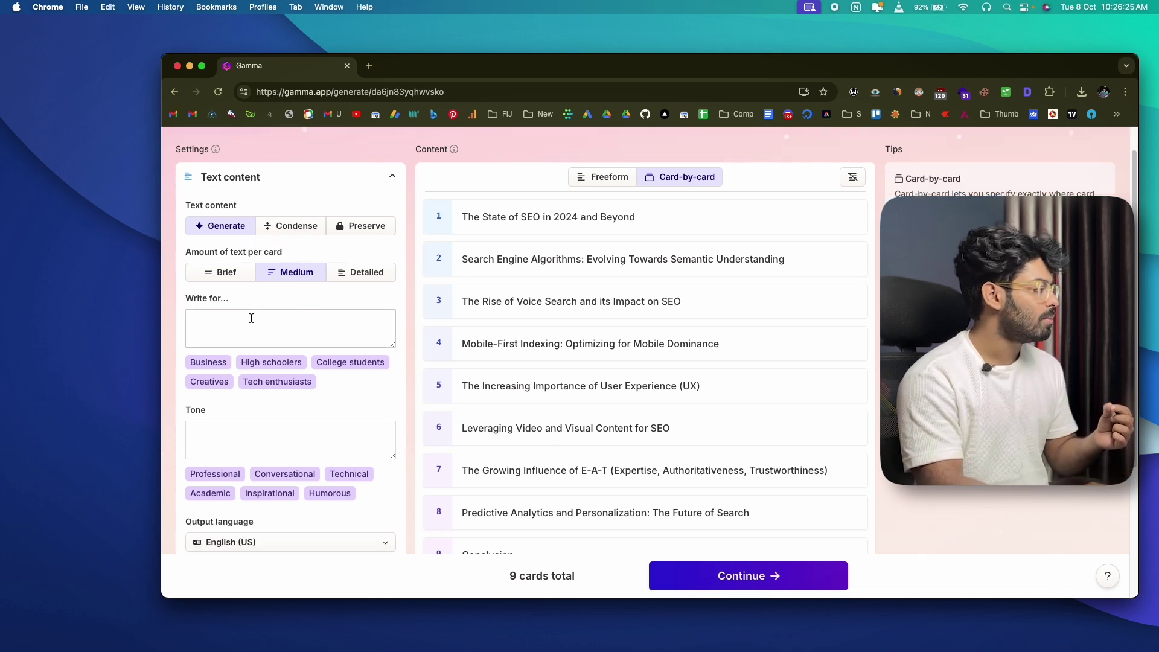
pyautogui.click(309, 323)
pyautogui.doubleClick(199, 299)
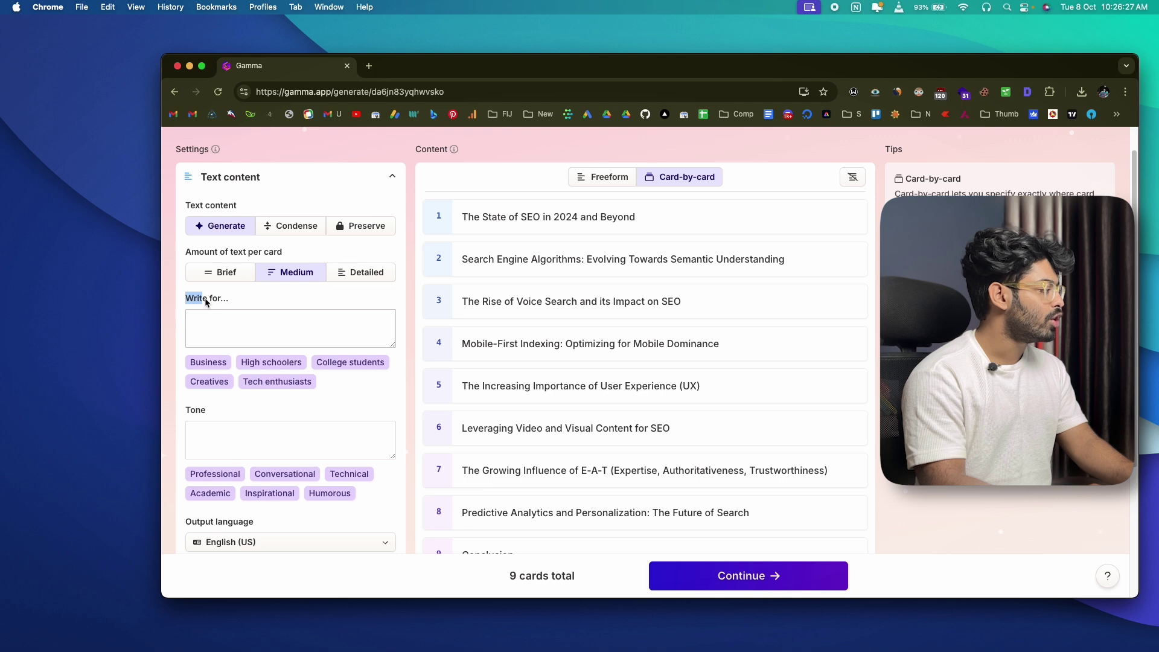
pyautogui.click(201, 425)
pyautogui.scroll(-1, 205, 416)
pyautogui.scroll(-1, 205, 410)
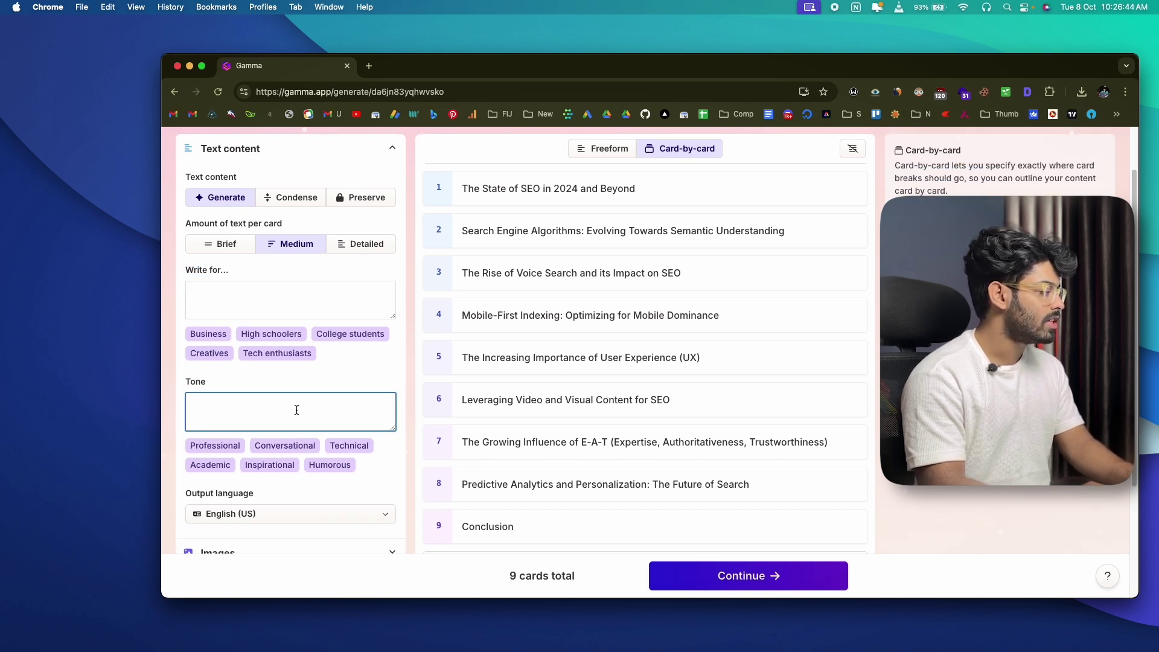
pyautogui.scroll(-5, 290, 434)
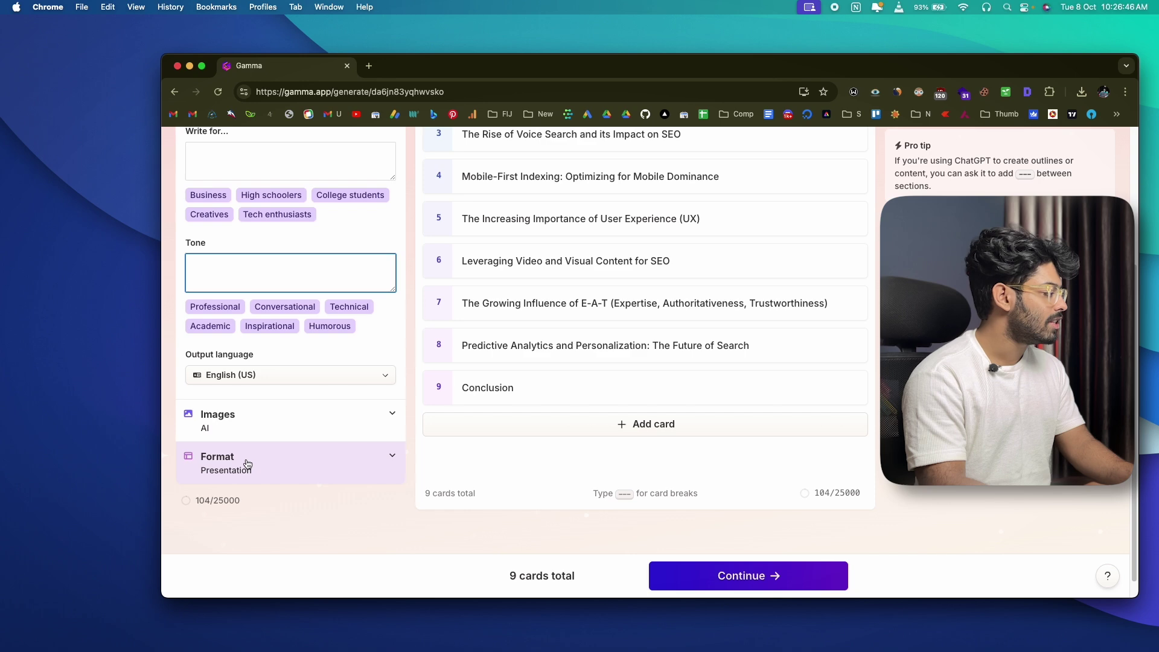
pyautogui.scroll(-1, 245, 462)
pyautogui.scroll(5, 246, 465)
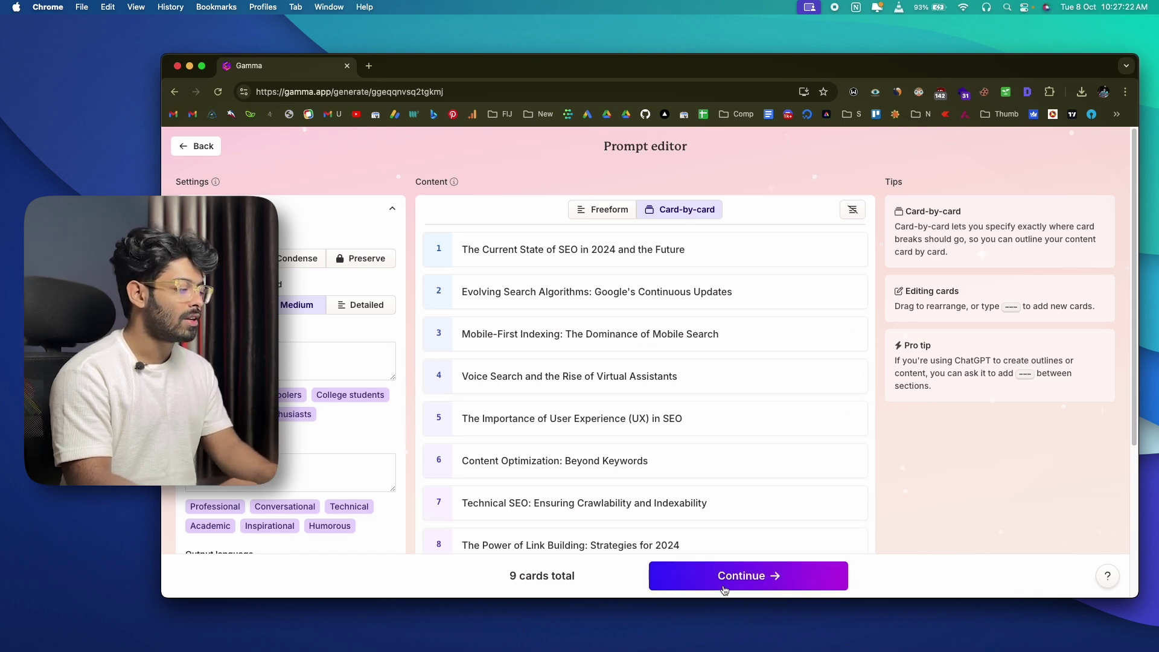
# Move to theme selection and preview the Gamma Dark and Dialogue themes
pyautogui.click(750, 575)
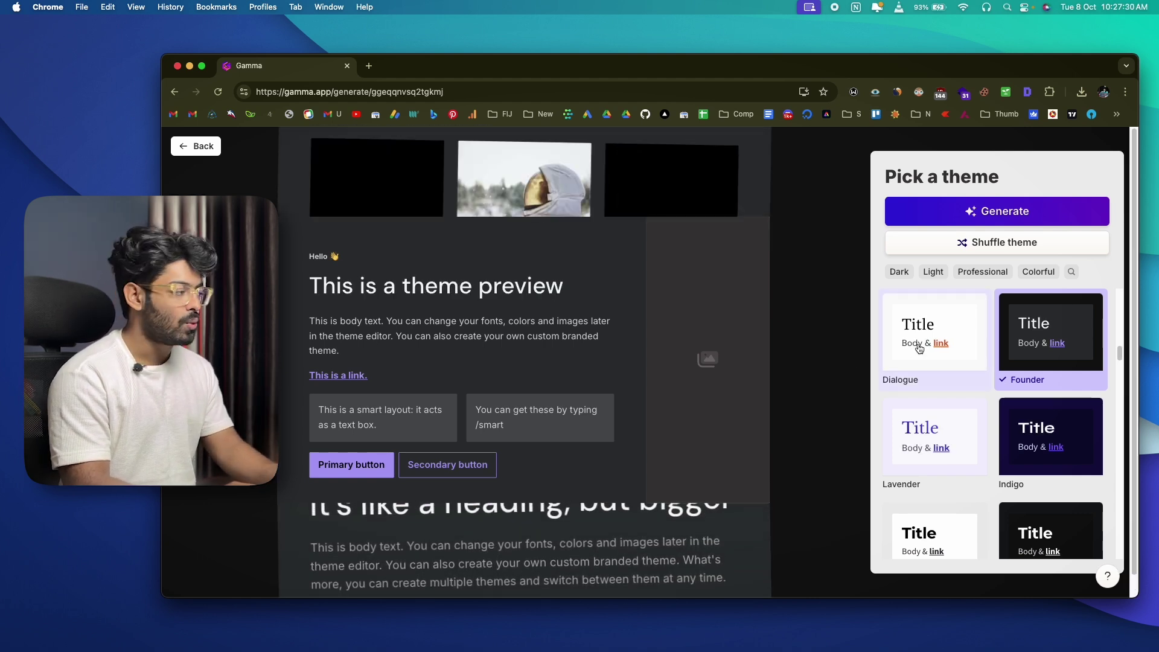
pyautogui.scroll(-3, 918, 349)
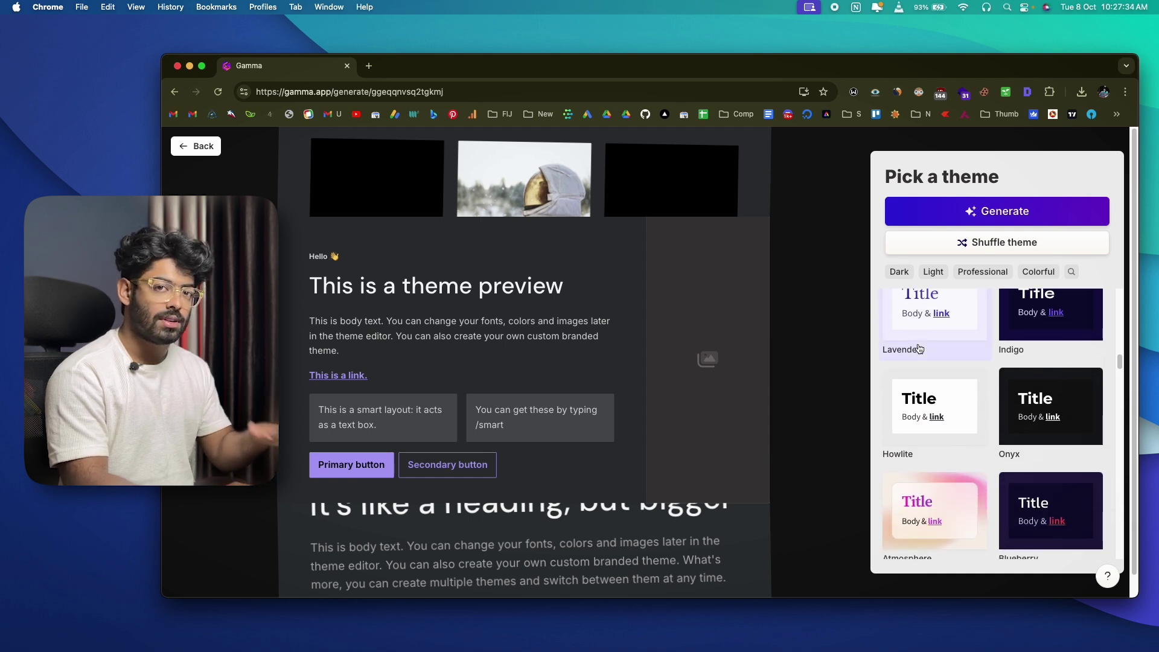
pyautogui.scroll(-1, 918, 349)
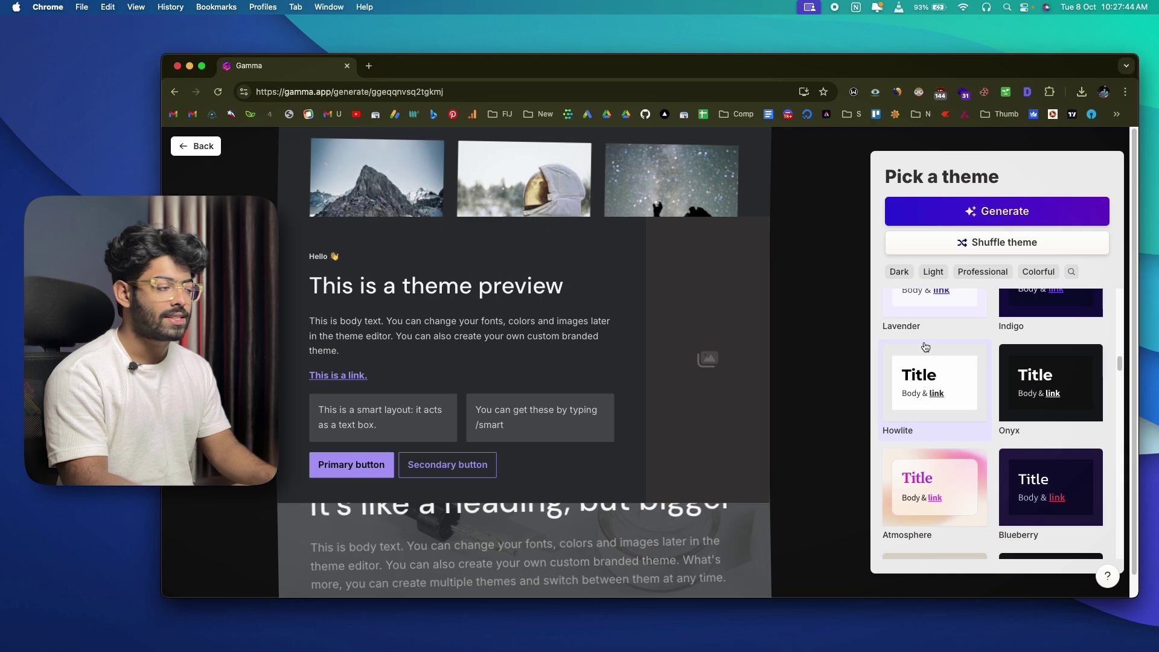
pyautogui.scroll(-8, 926, 347)
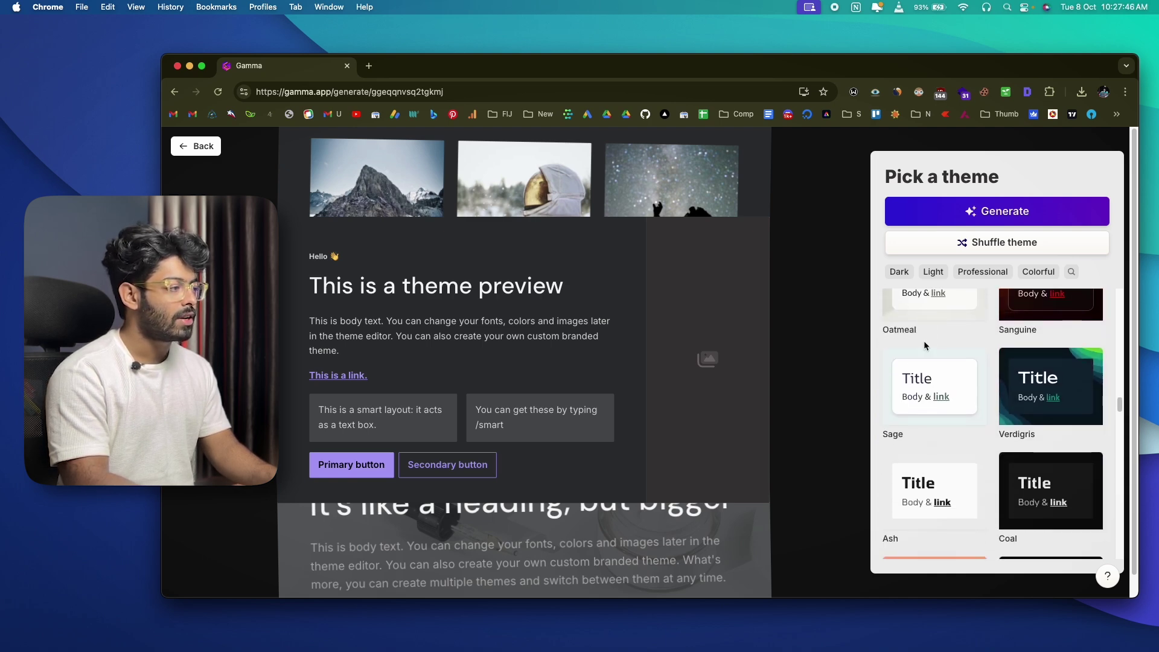
pyautogui.scroll(-5, 926, 347)
pyautogui.scroll(8, 925, 347)
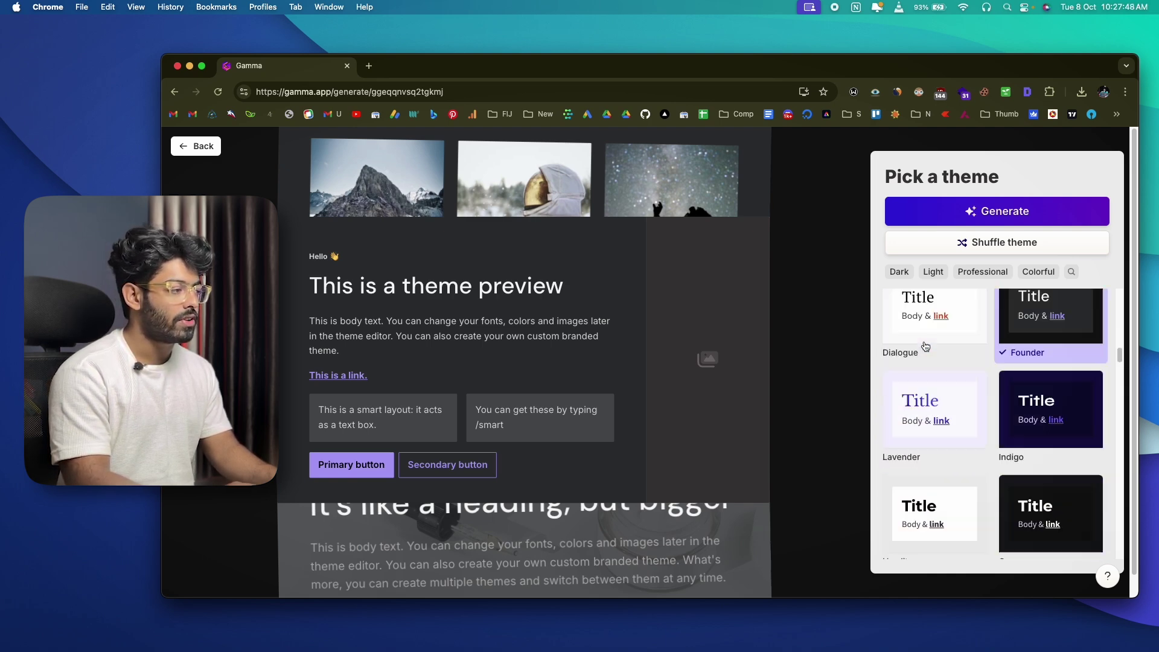
pyautogui.scroll(2, 926, 347)
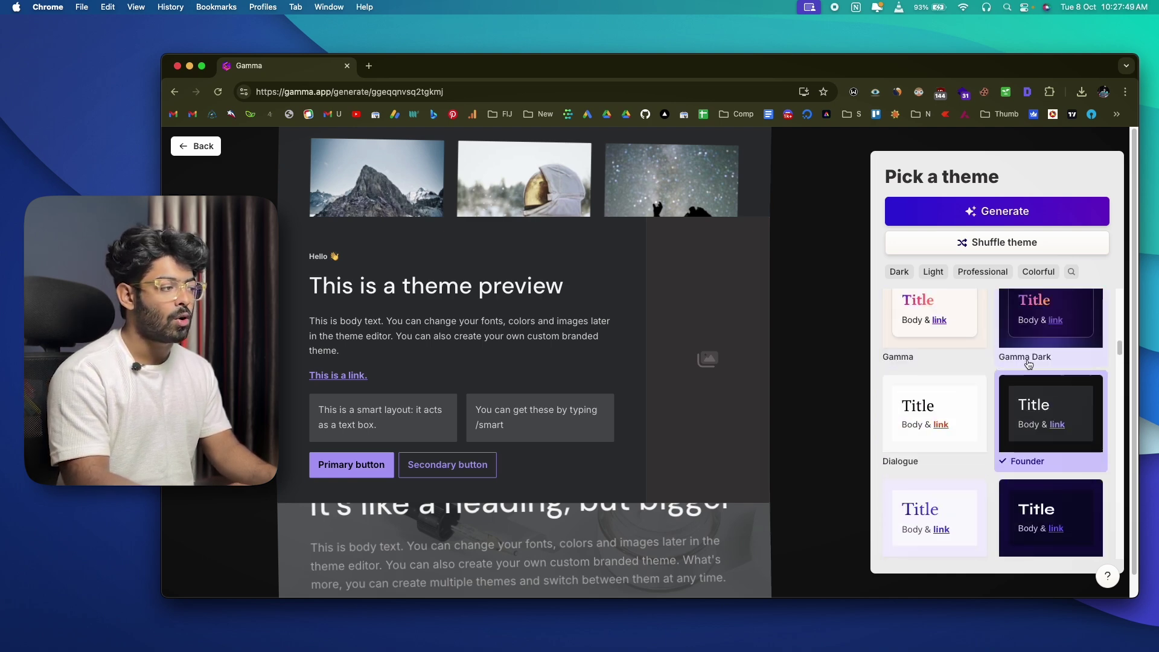
pyautogui.click(1063, 331)
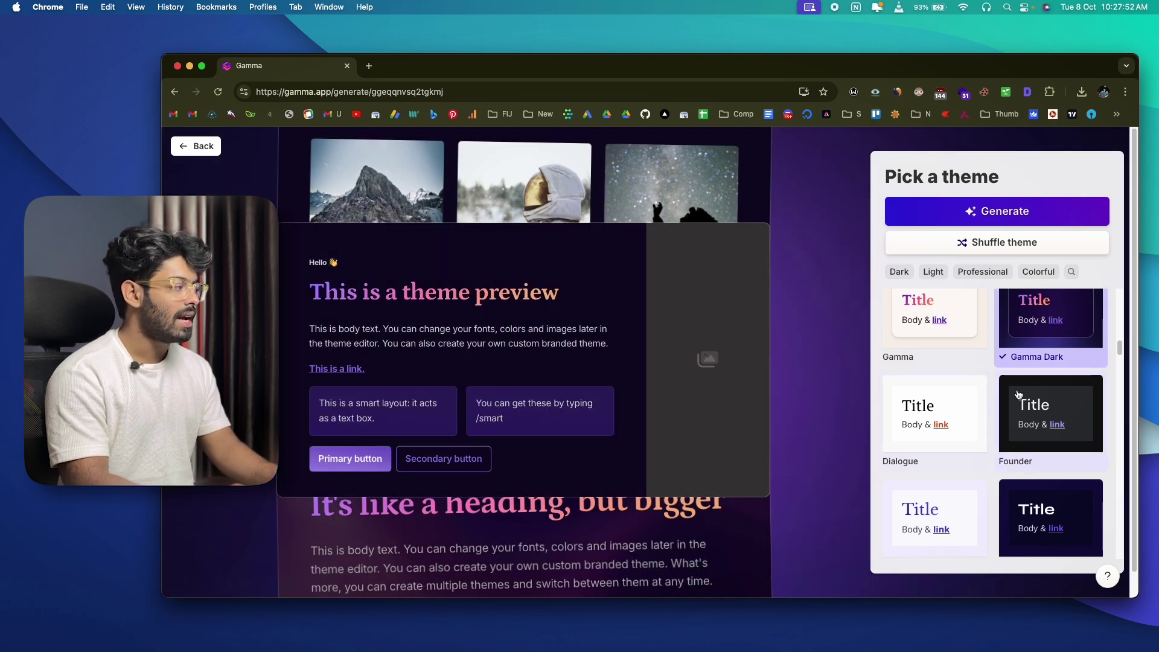
pyautogui.scroll(-1, 1019, 395)
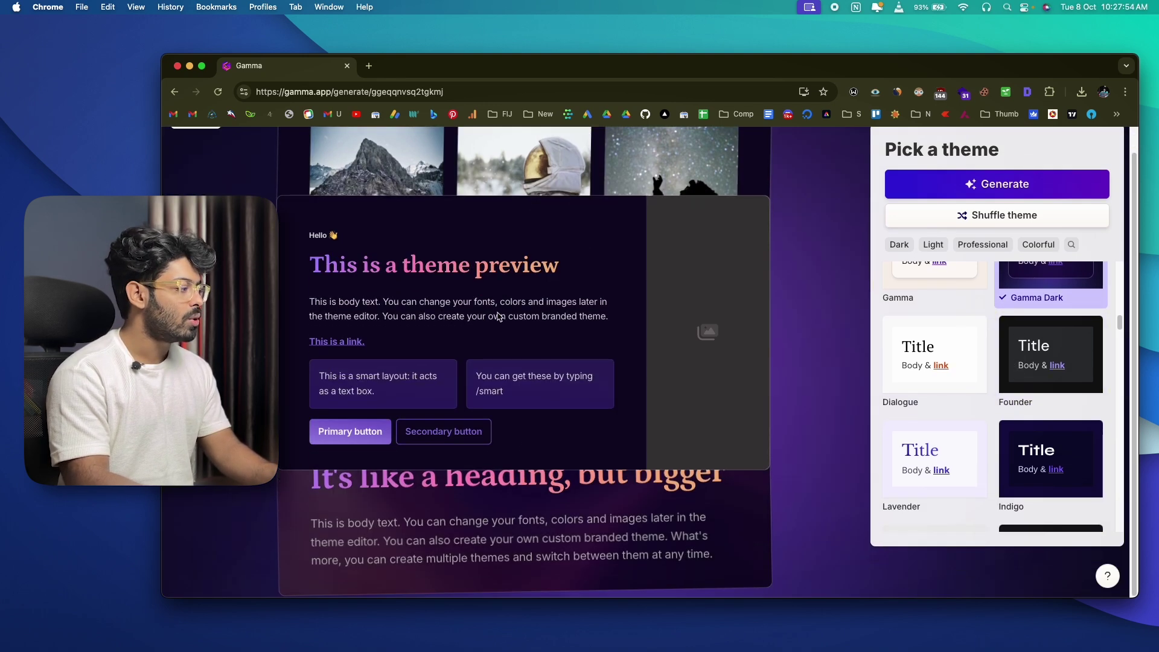
pyautogui.click(916, 374)
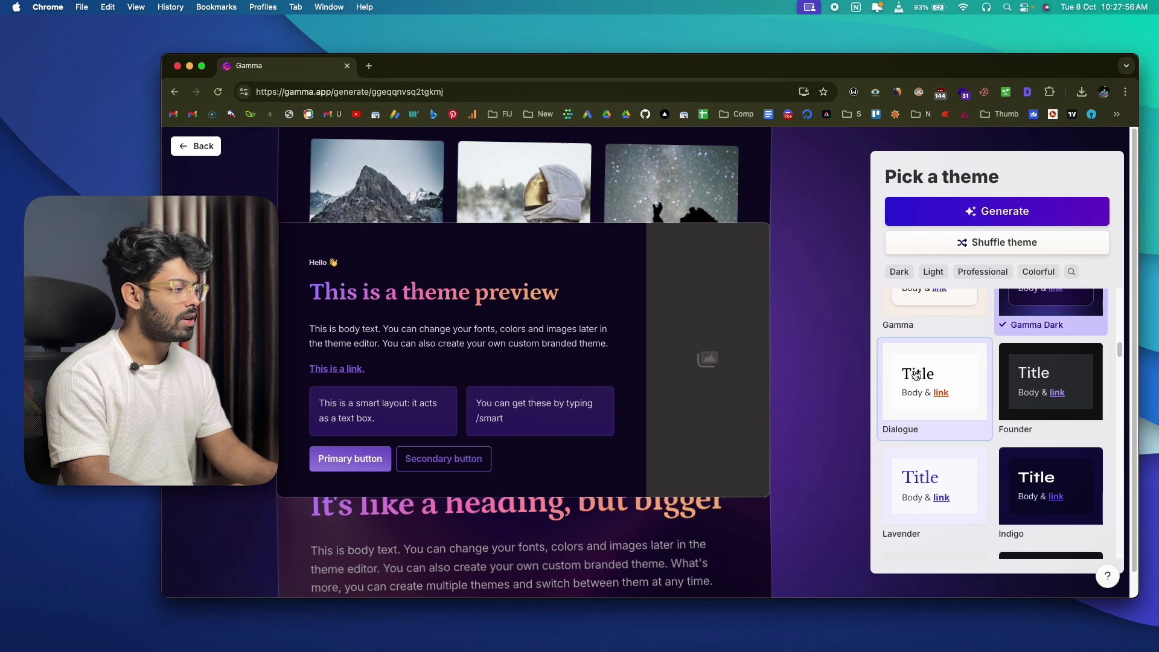
pyautogui.scroll(-4, 966, 392)
# Compare Lavender, Onyx, Atmosphere, Blues and Mystique, then generate the deck with Gamma Dark
pyautogui.click(954, 381)
pyautogui.click(1051, 460)
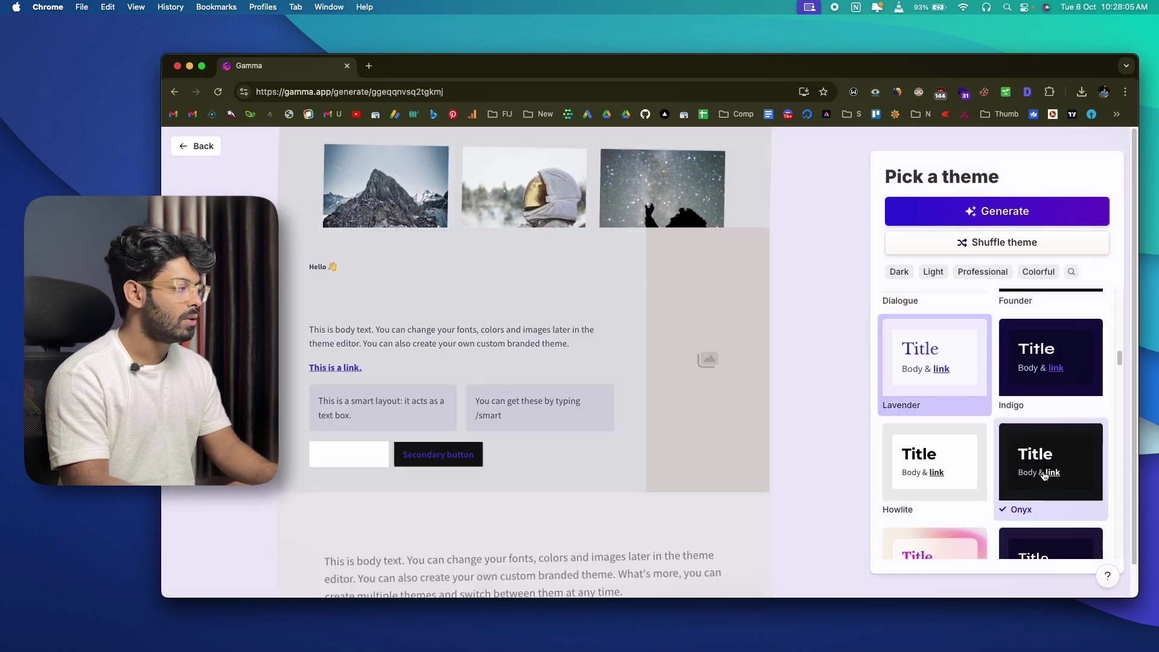
pyautogui.scroll(-3, 941, 460)
pyautogui.click(940, 461)
pyautogui.scroll(-3, 966, 459)
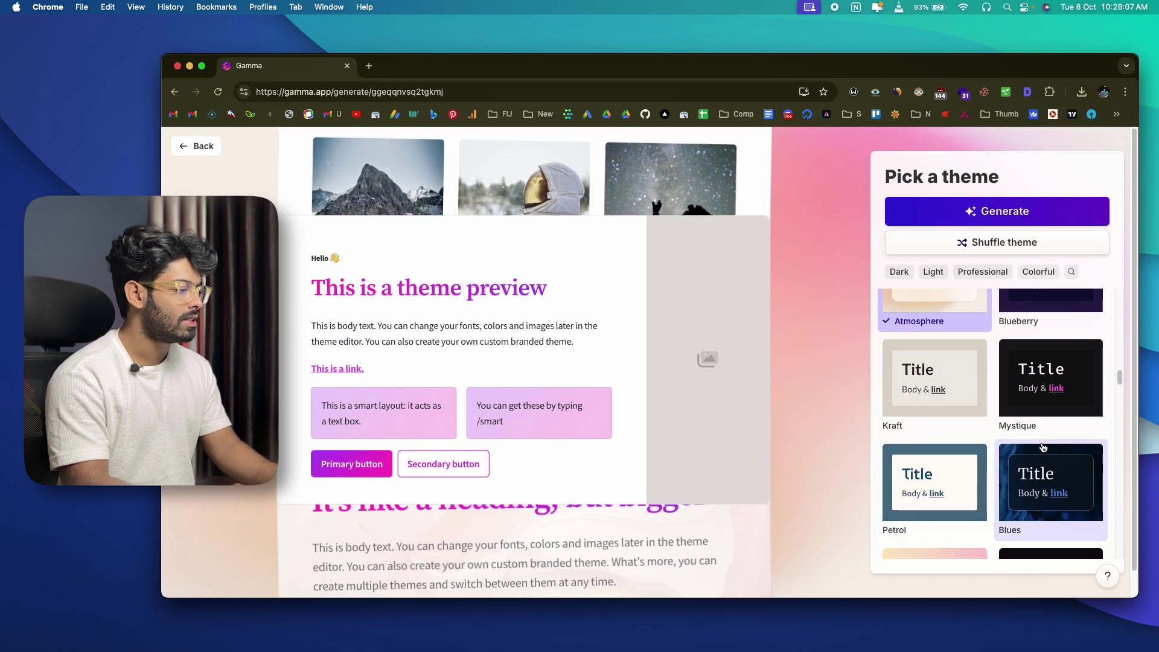
pyautogui.click(1050, 477)
pyautogui.click(1039, 389)
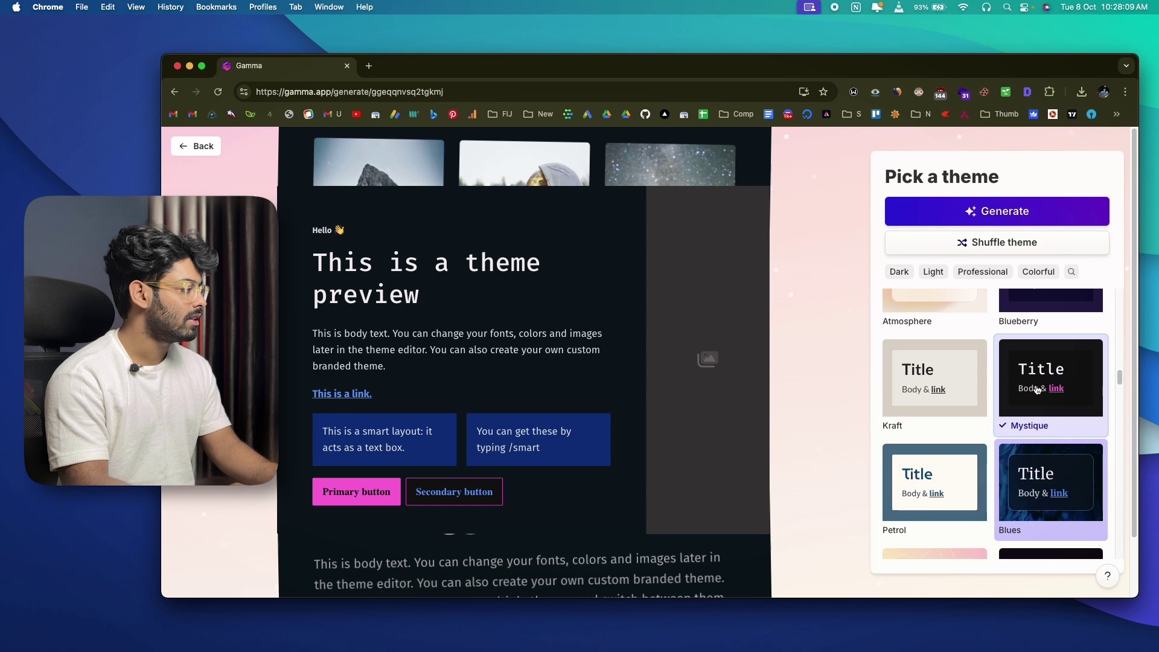
pyautogui.scroll(5, 1037, 389)
pyautogui.scroll(2, 1037, 389)
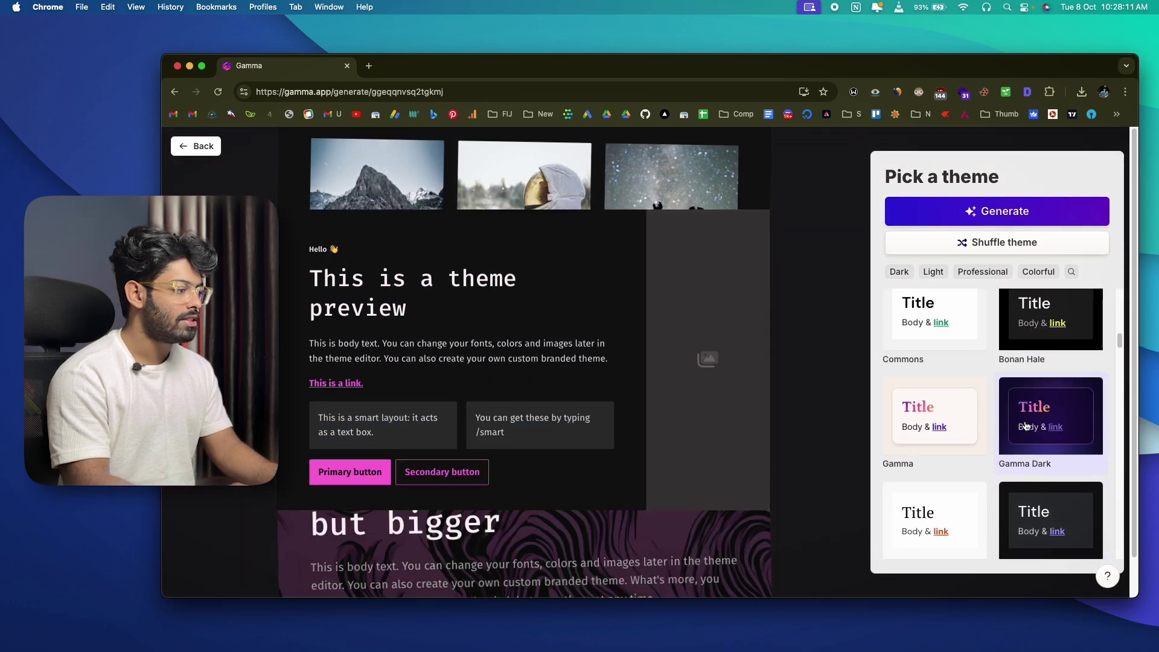
pyautogui.click(1025, 426)
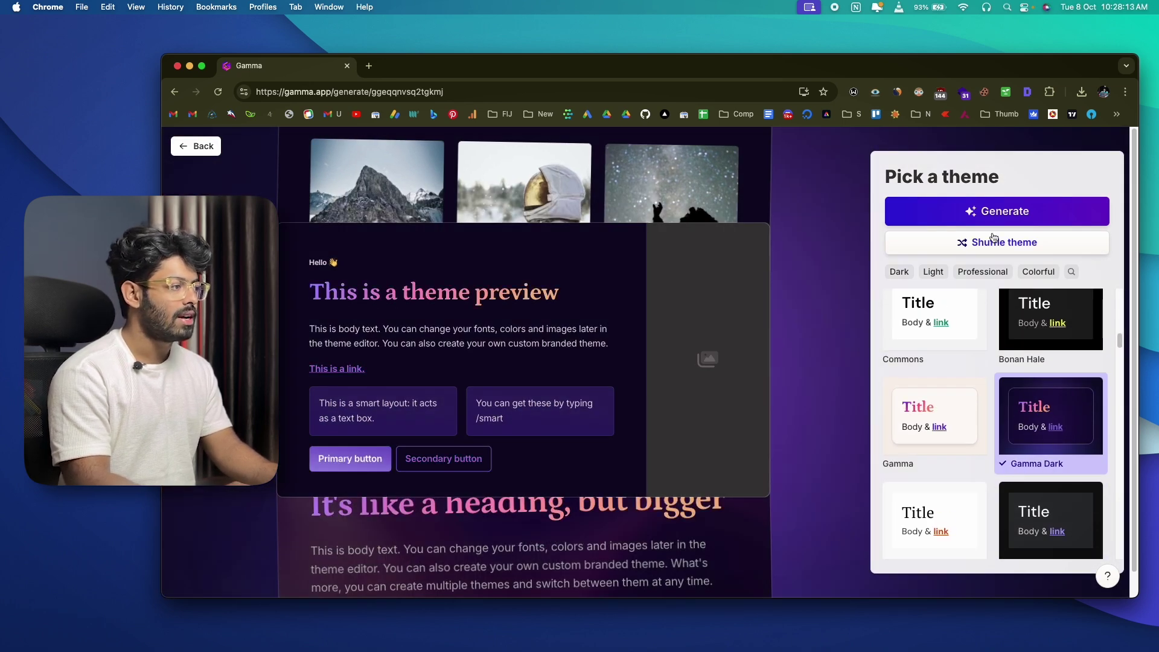
pyautogui.click(995, 216)
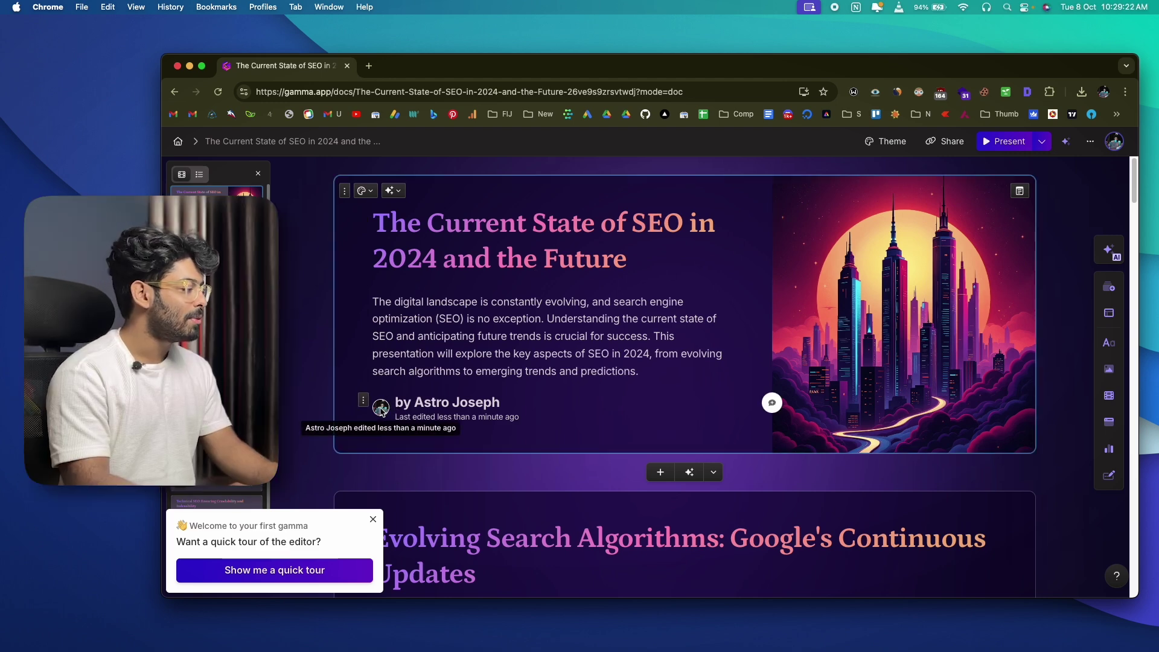
pyautogui.scroll(-12, 480, 345)
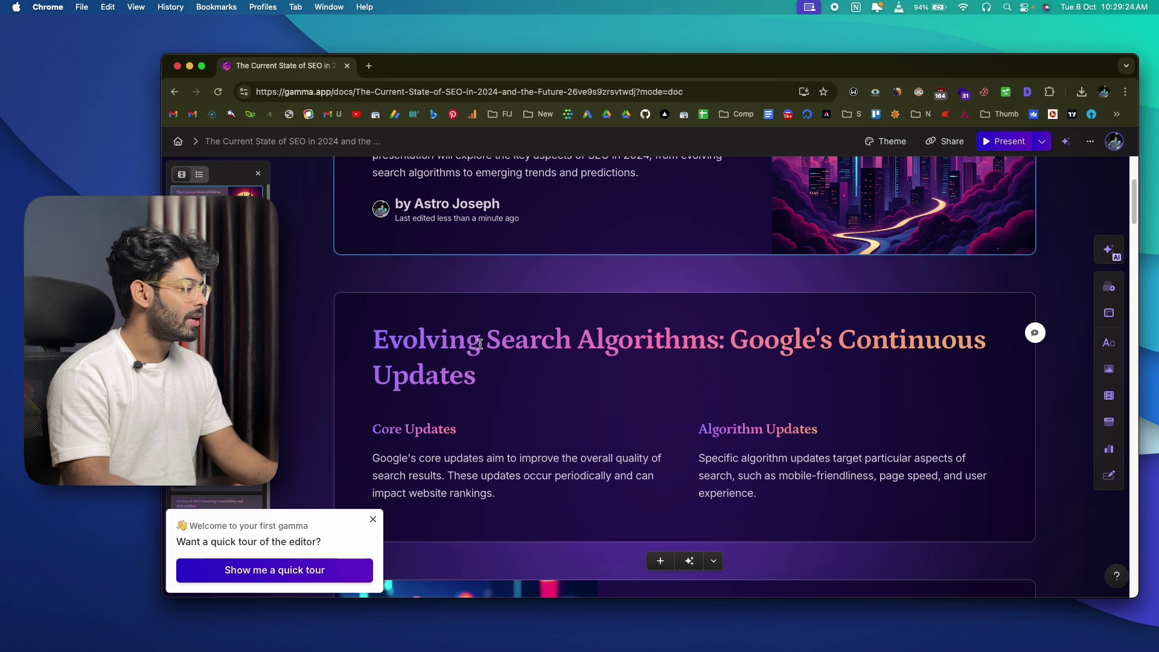
pyautogui.scroll(-15, 480, 344)
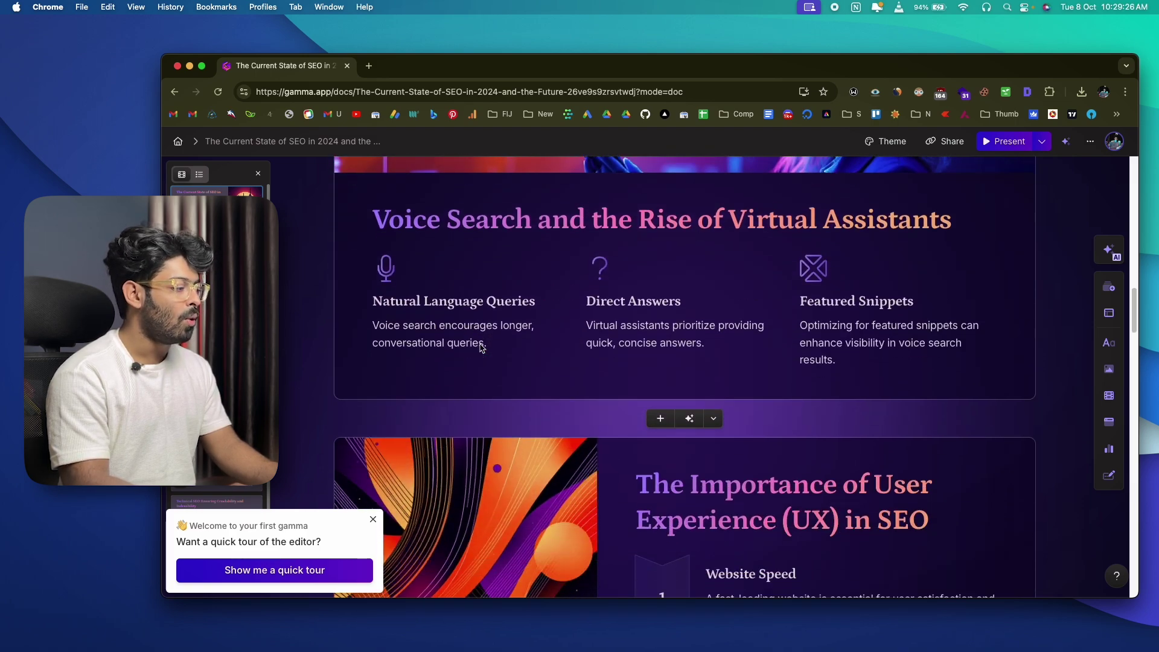
pyautogui.scroll(13, 482, 348)
pyautogui.scroll(14, 481, 348)
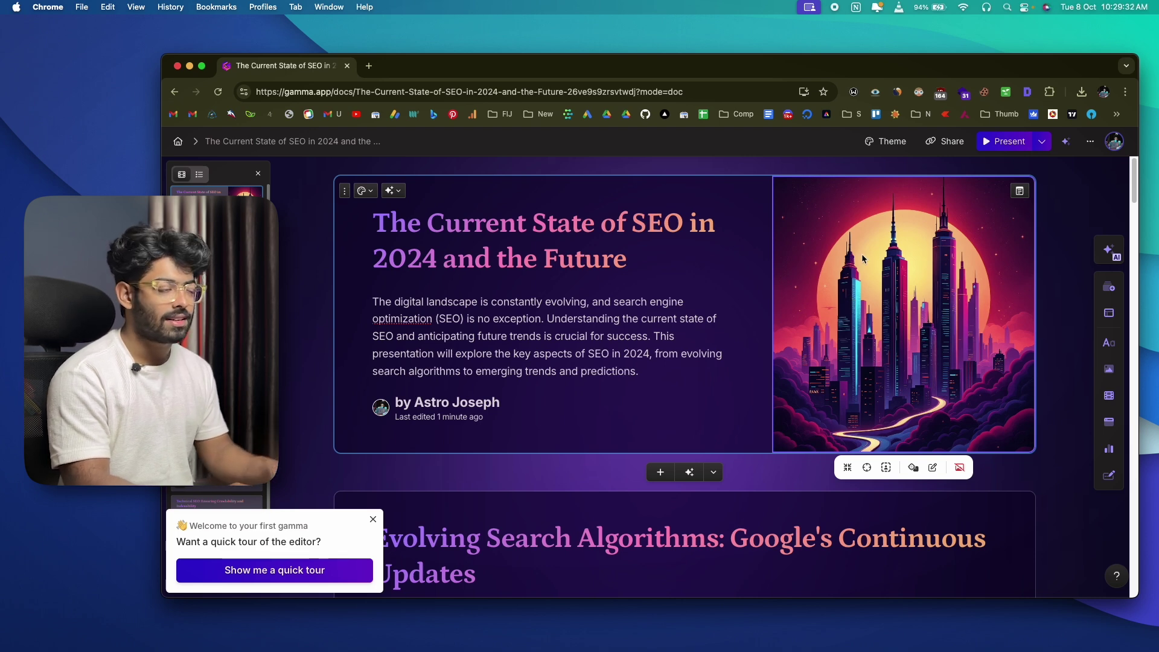
pyautogui.scroll(-5, 665, 350)
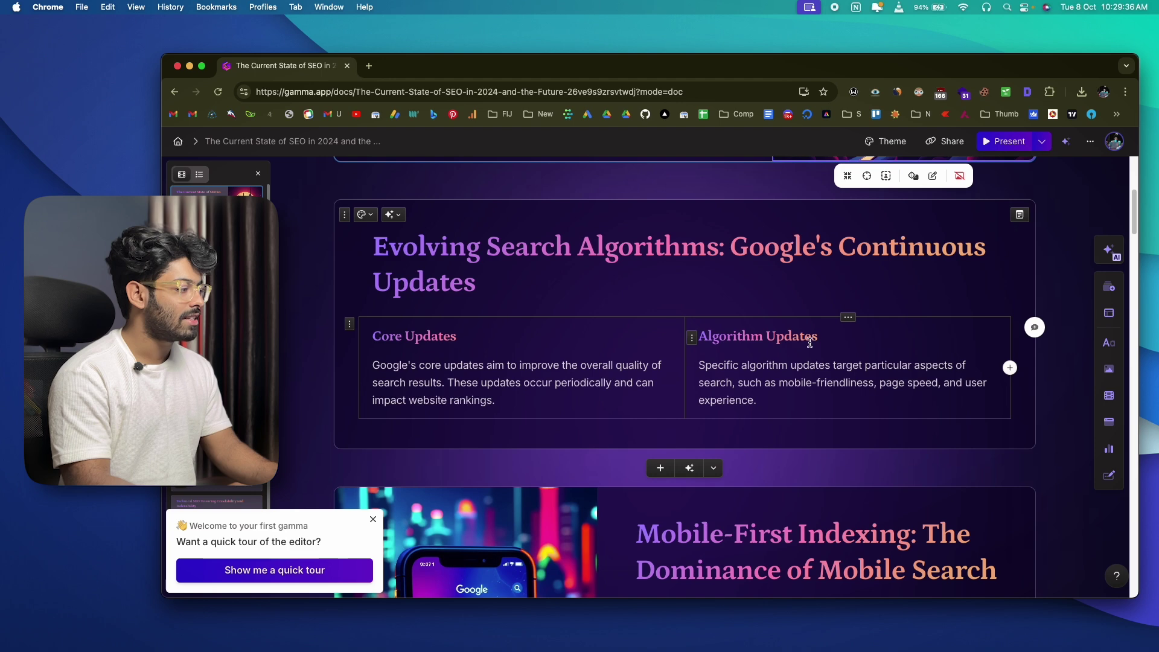
pyautogui.scroll(-5, 574, 284)
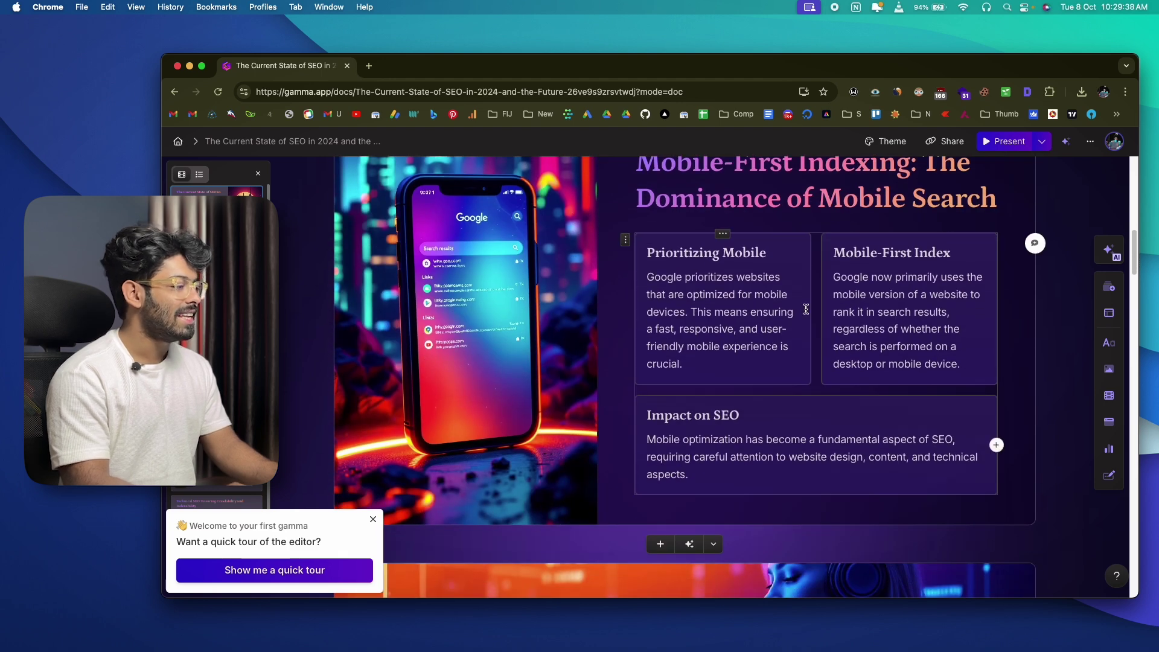
pyautogui.scroll(8, 806, 310)
pyautogui.scroll(-4, 806, 310)
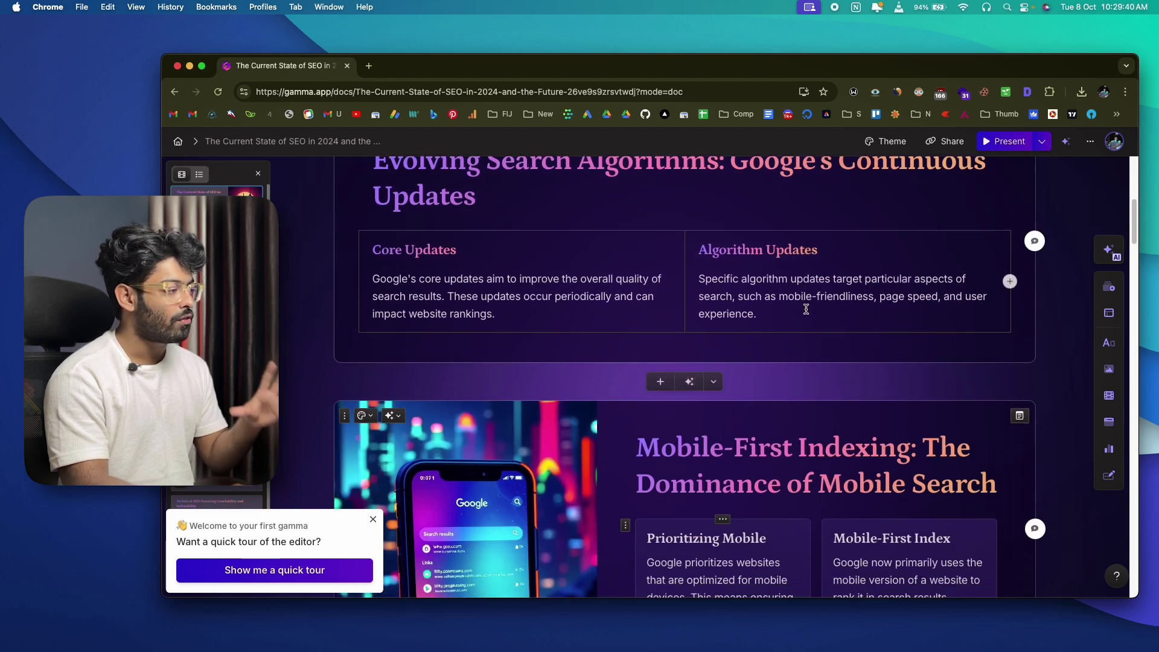
pyautogui.scroll(-10, 806, 309)
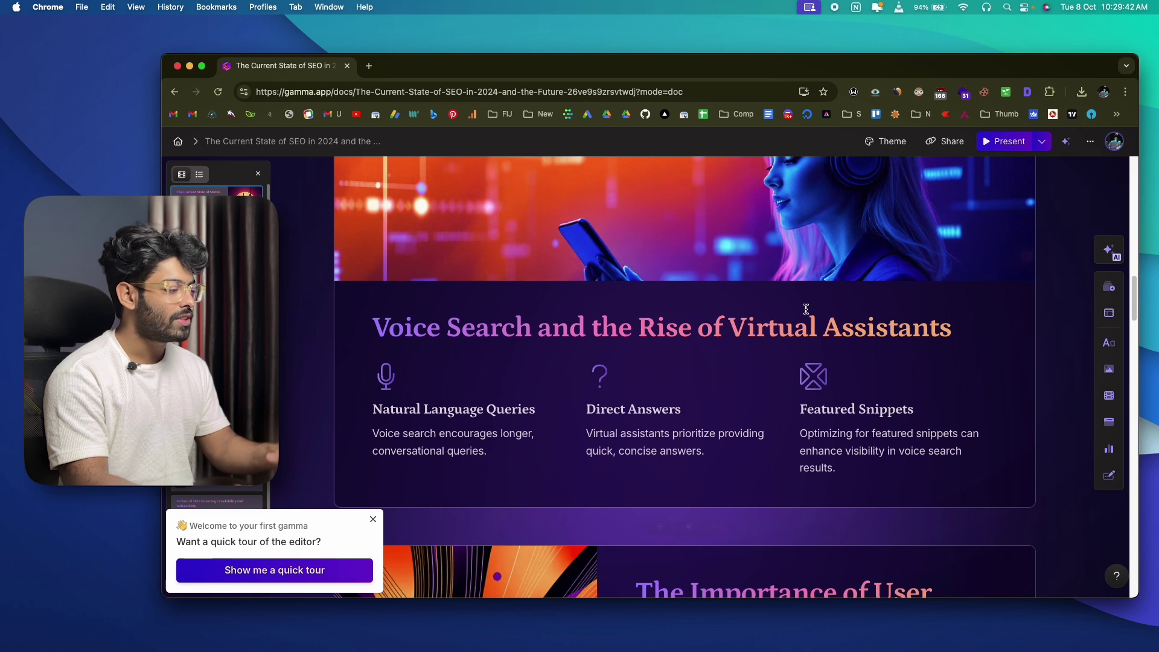
pyautogui.scroll(-6, 806, 309)
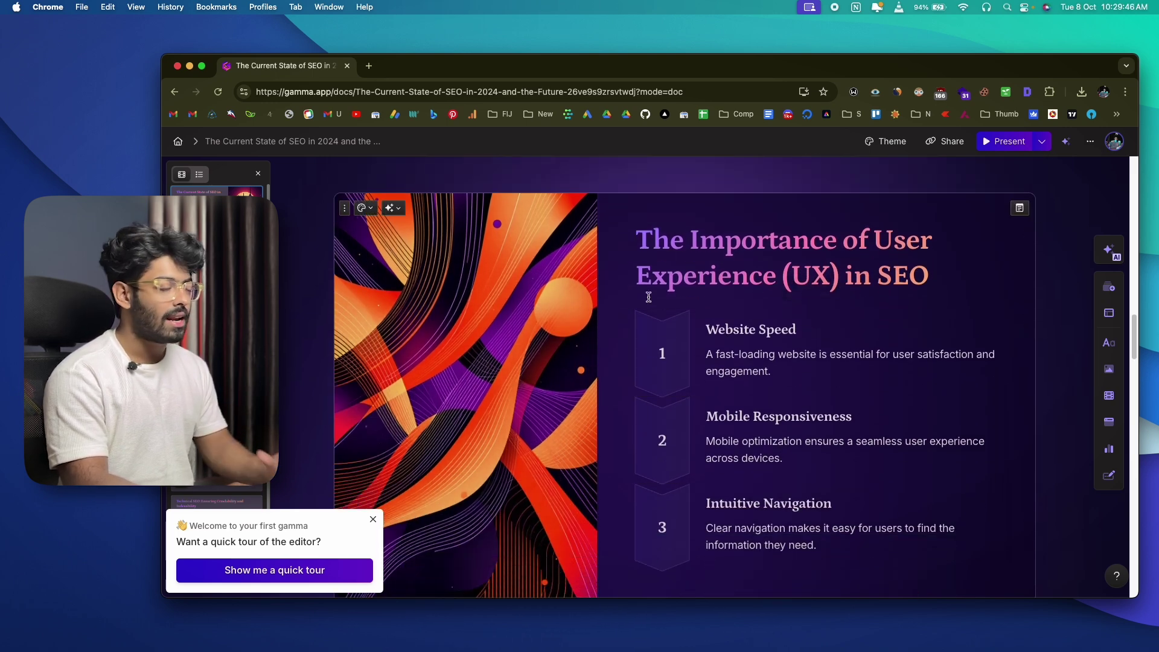
pyautogui.scroll(-3, 649, 299)
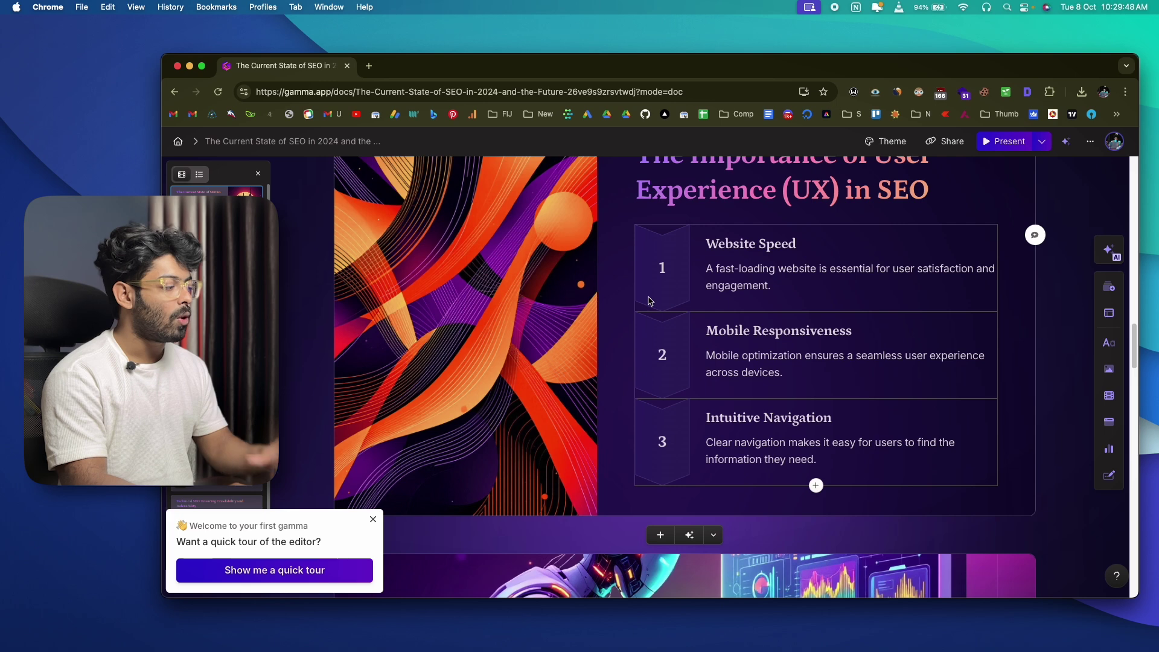
pyautogui.scroll(-10, 649, 300)
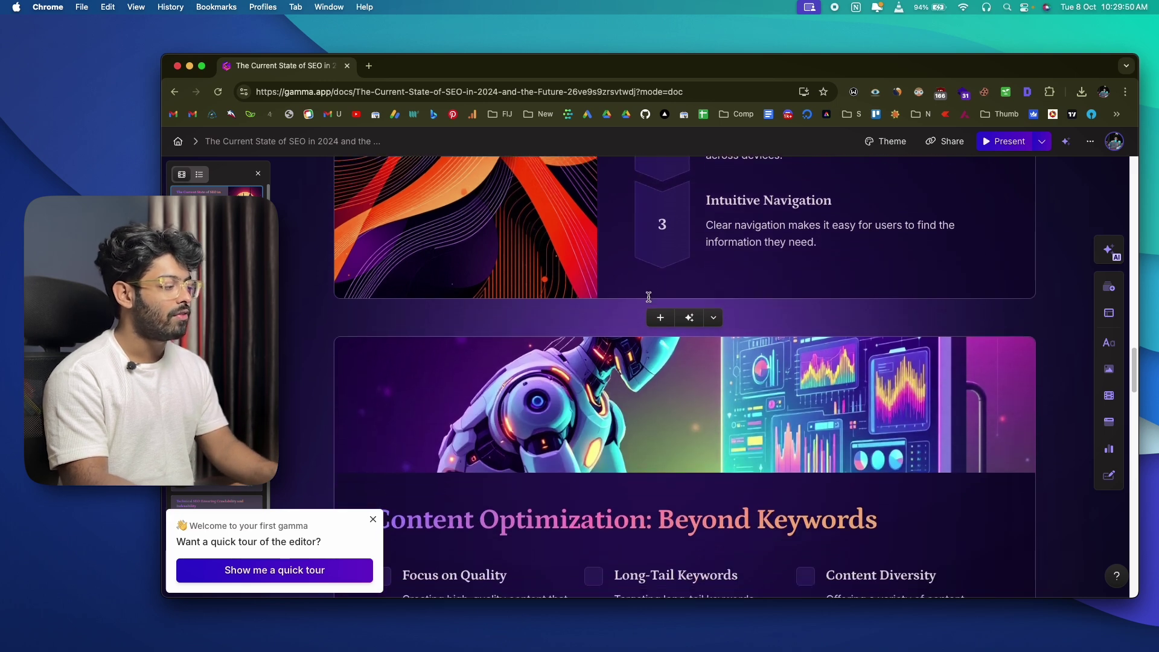
pyautogui.scroll(-4, 649, 300)
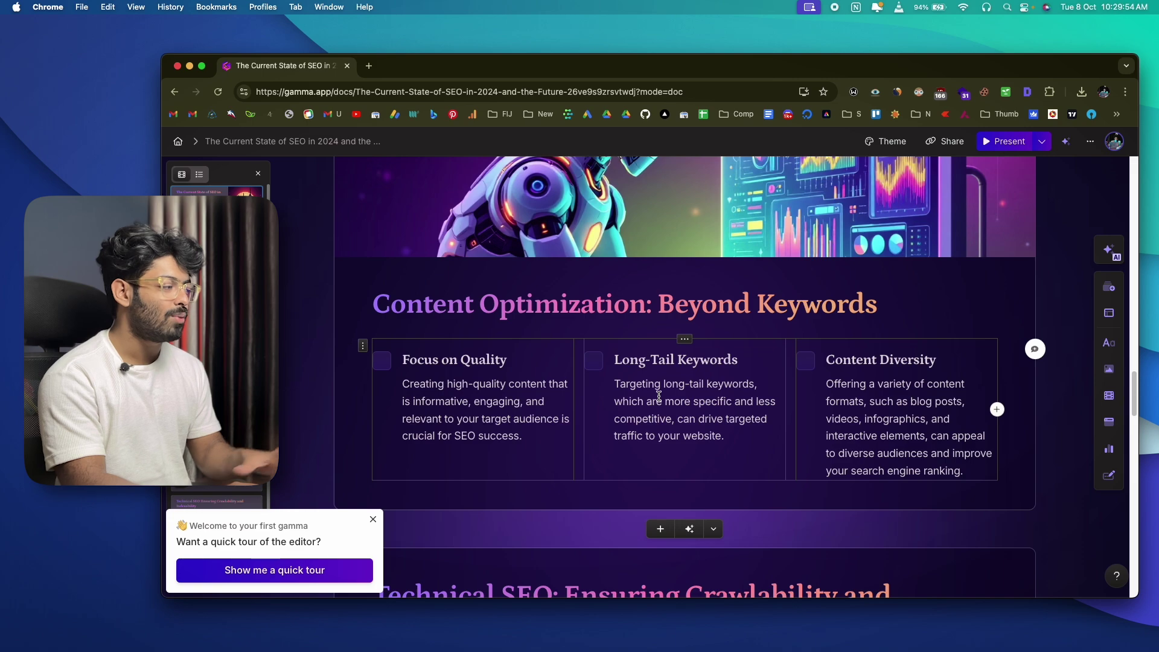
pyautogui.scroll(-13, 658, 395)
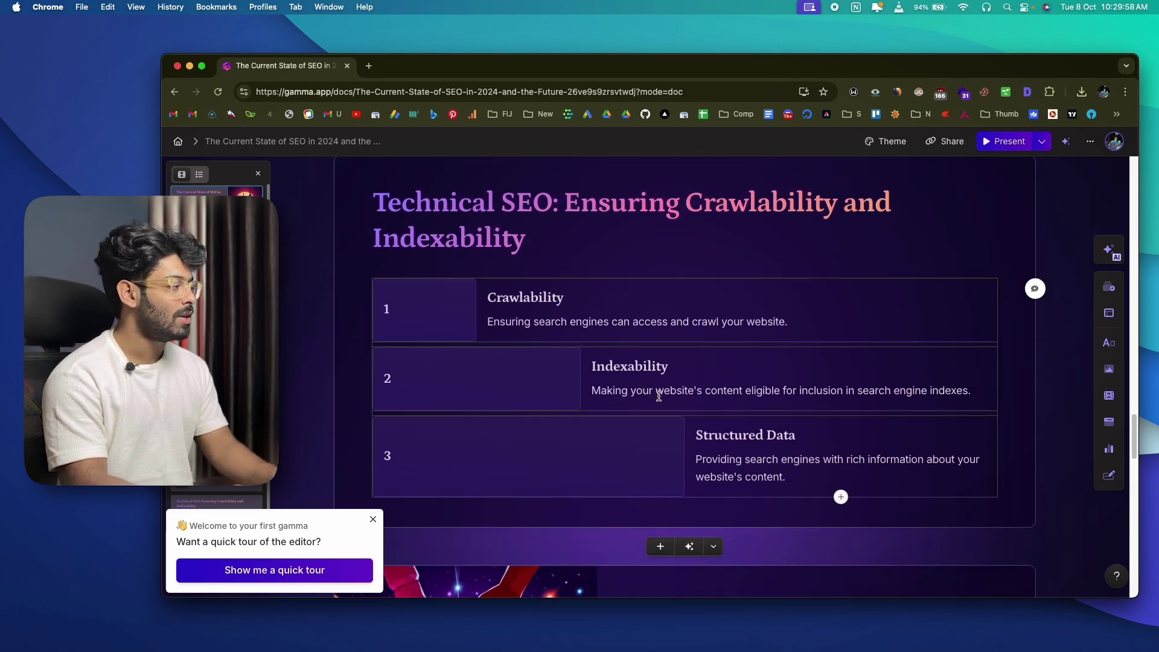
pyautogui.scroll(-12, 658, 396)
pyautogui.scroll(20, 671, 431)
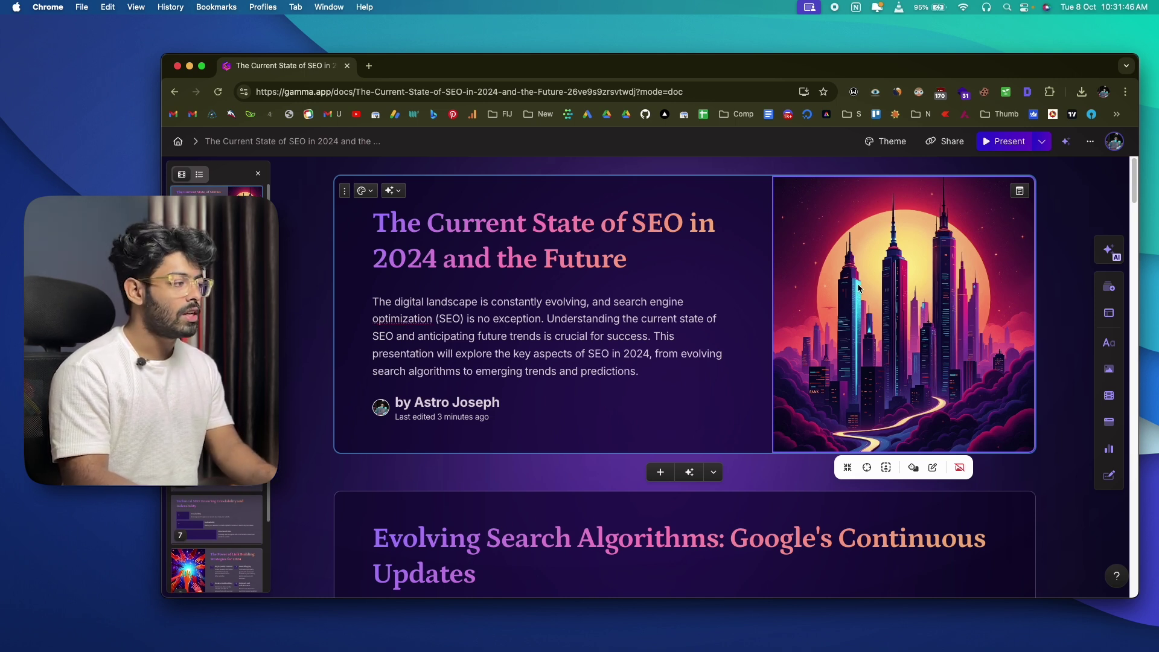
# Open the title image's edit options and review its prompt and style description
pyautogui.click(930, 468)
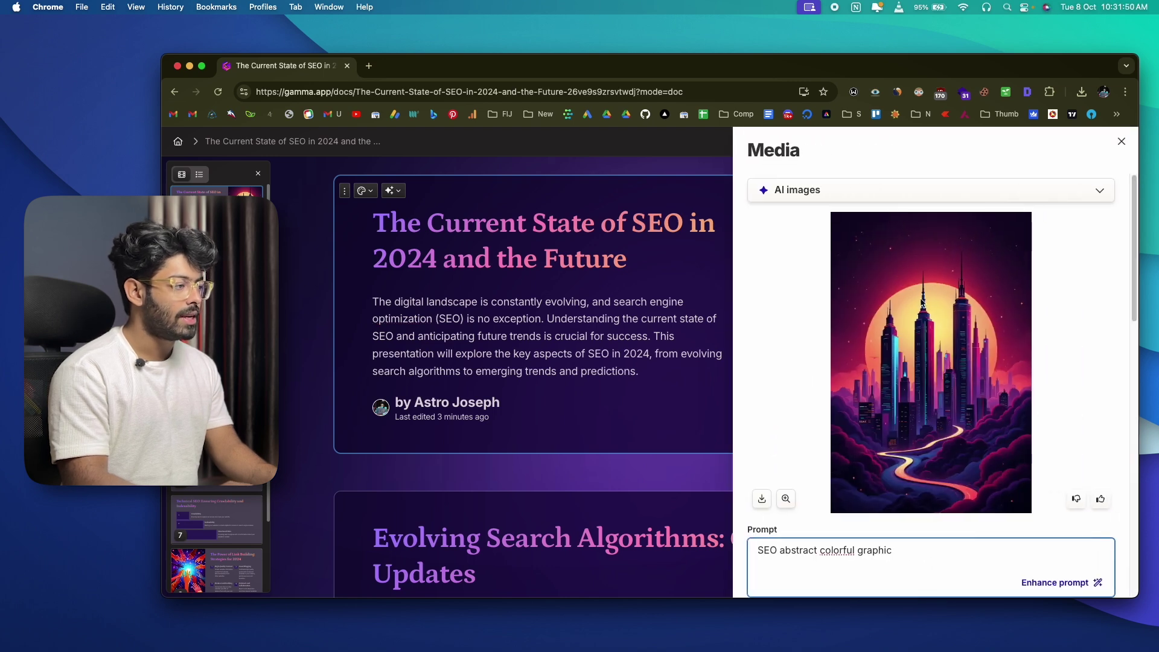
pyautogui.scroll(-10, 926, 273)
pyautogui.scroll(10, 926, 272)
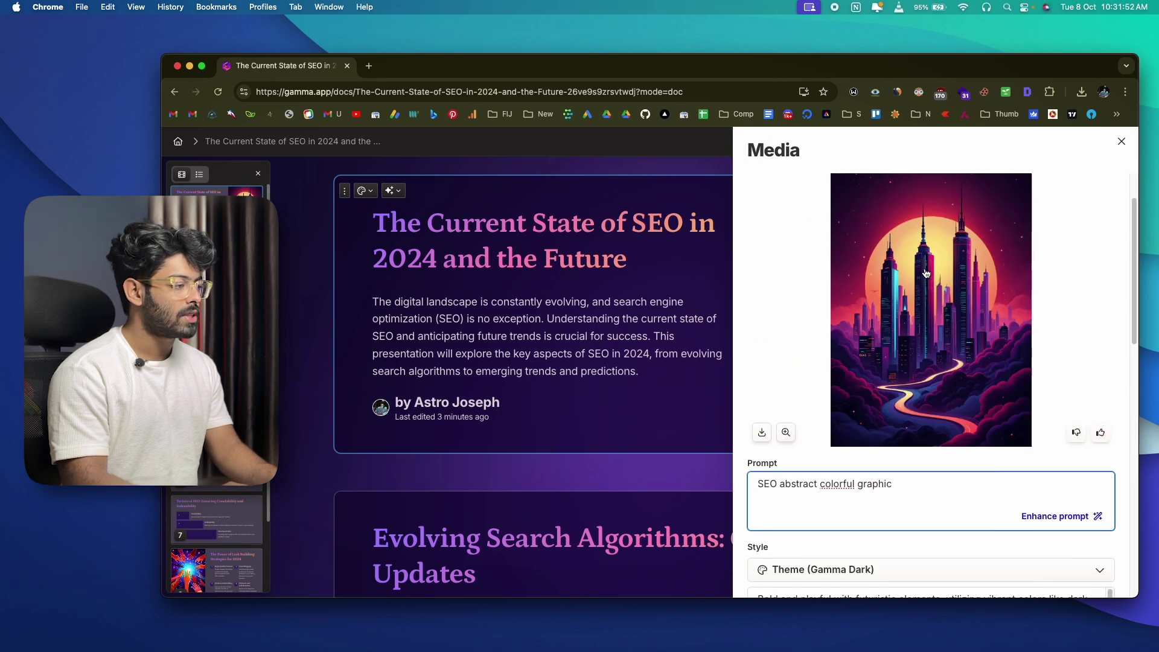
pyautogui.scroll(-5, 926, 273)
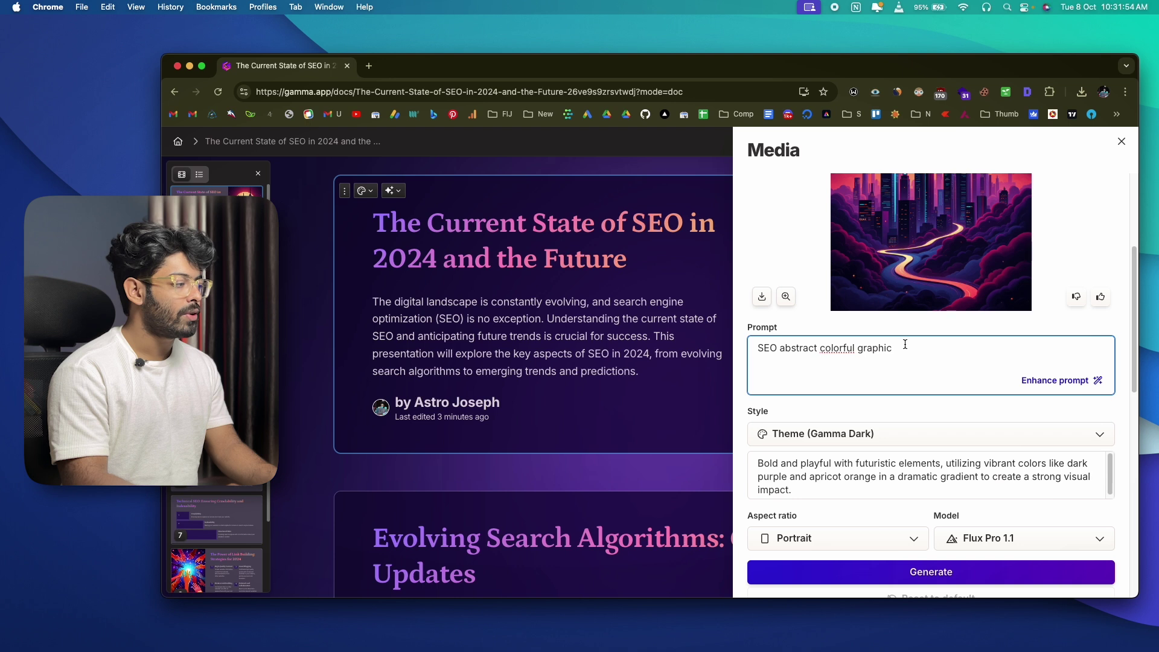
pyautogui.tripleClick(766, 355)
pyautogui.scroll(-2, 815, 402)
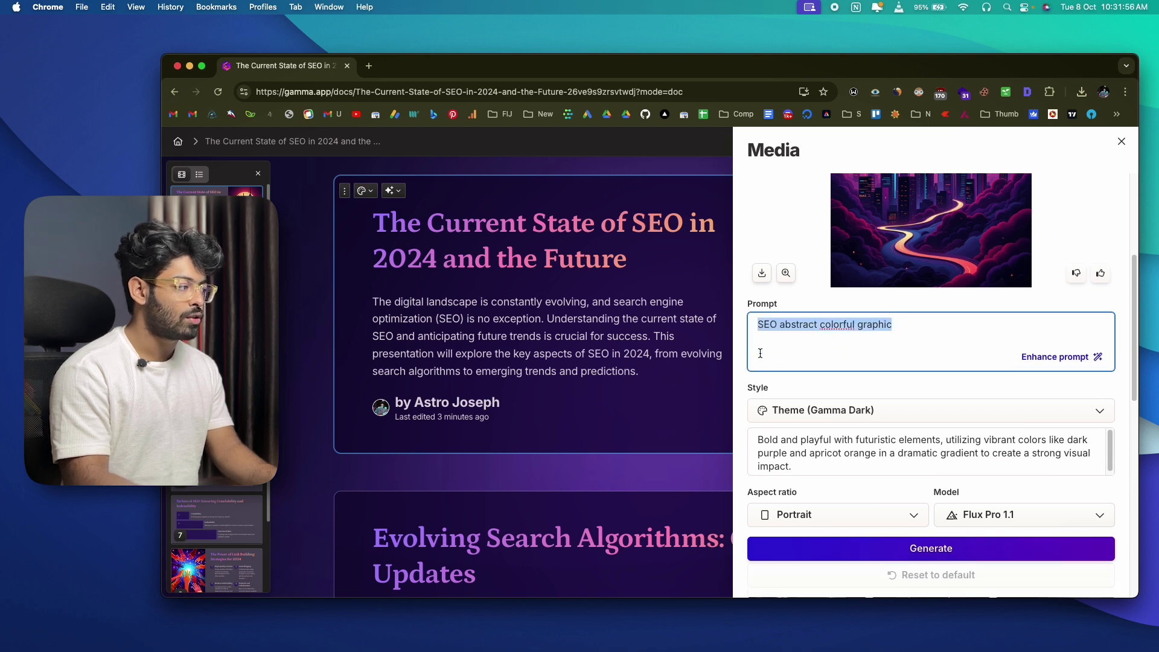
pyautogui.click(814, 402)
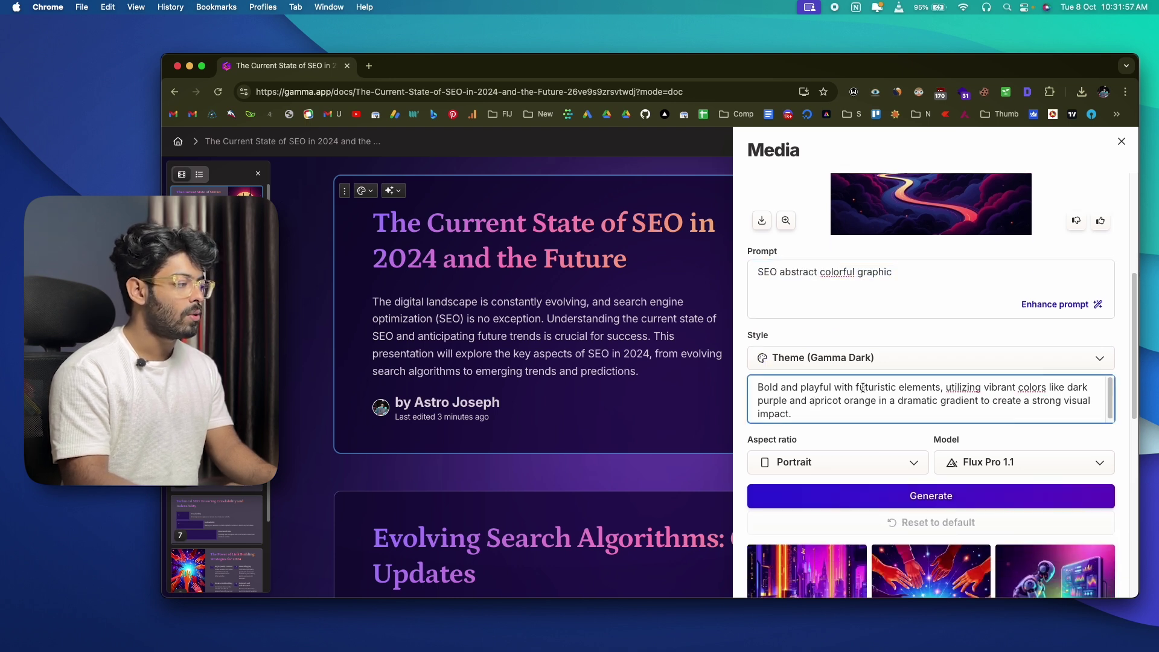
# Generate new images with Ideogram 2.0 and use the first colourful SEO lettering result
pyautogui.click(979, 462)
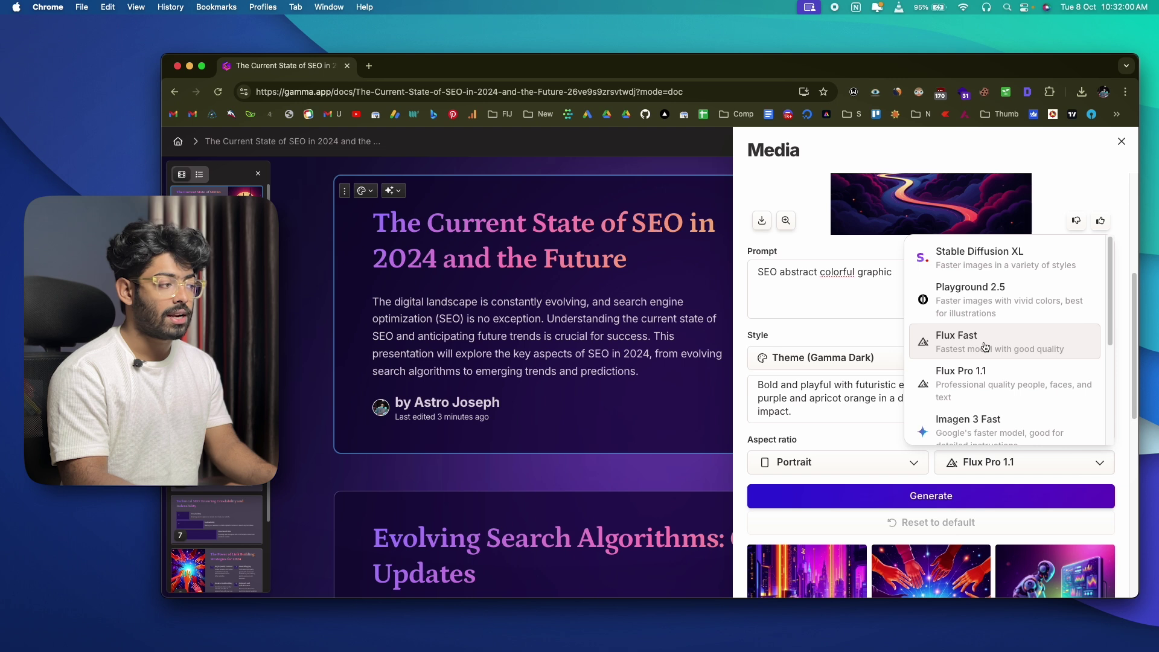
pyautogui.scroll(-5, 982, 363)
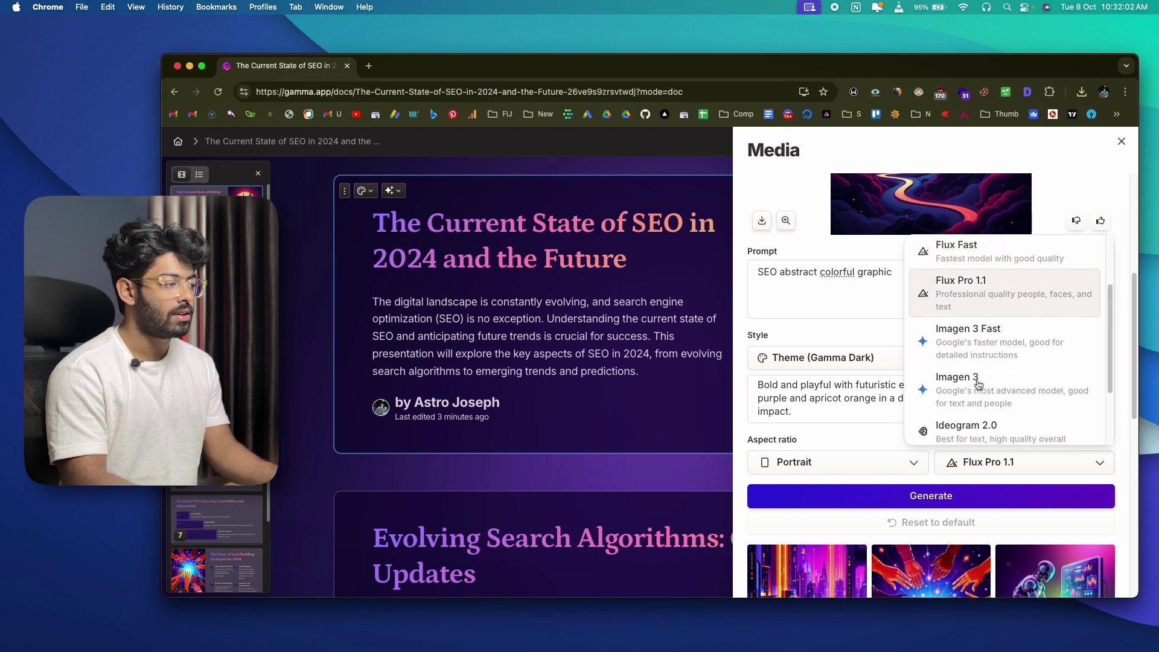
pyautogui.click(1001, 333)
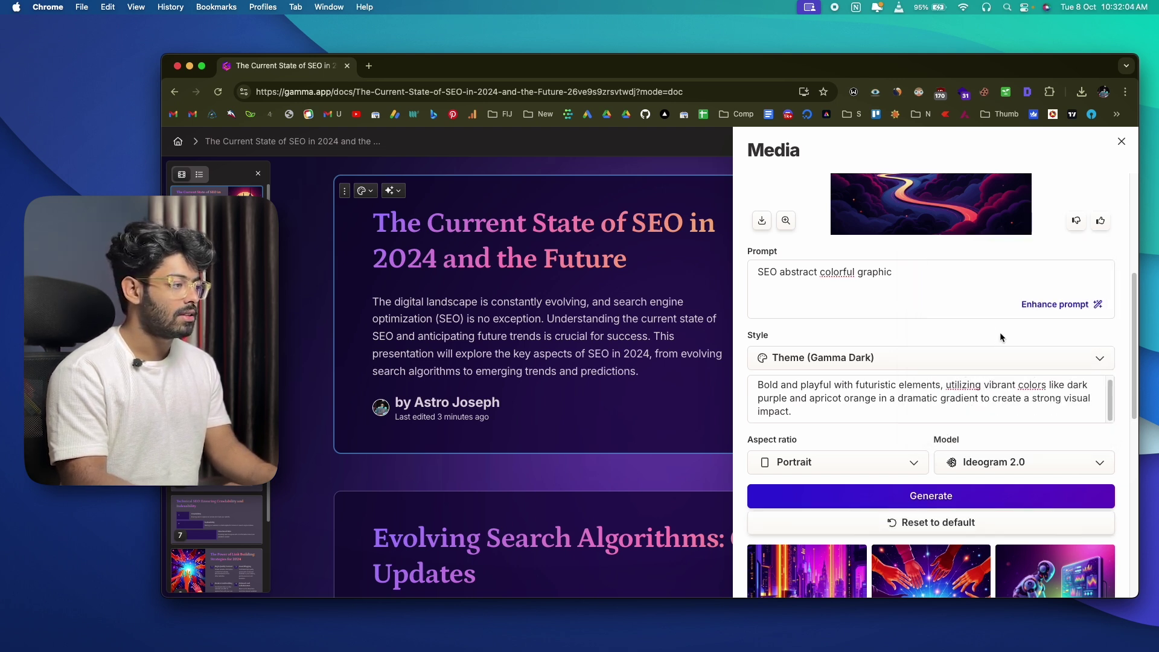
pyautogui.scroll(-2, 940, 426)
pyautogui.click(939, 423)
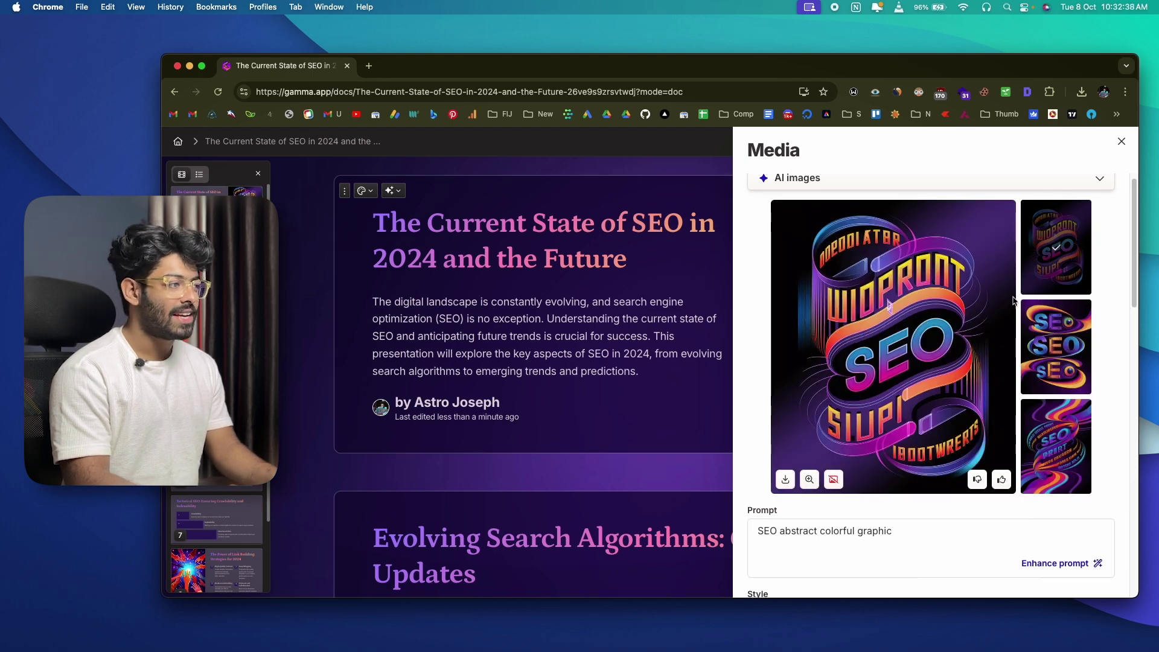
pyautogui.click(1061, 371)
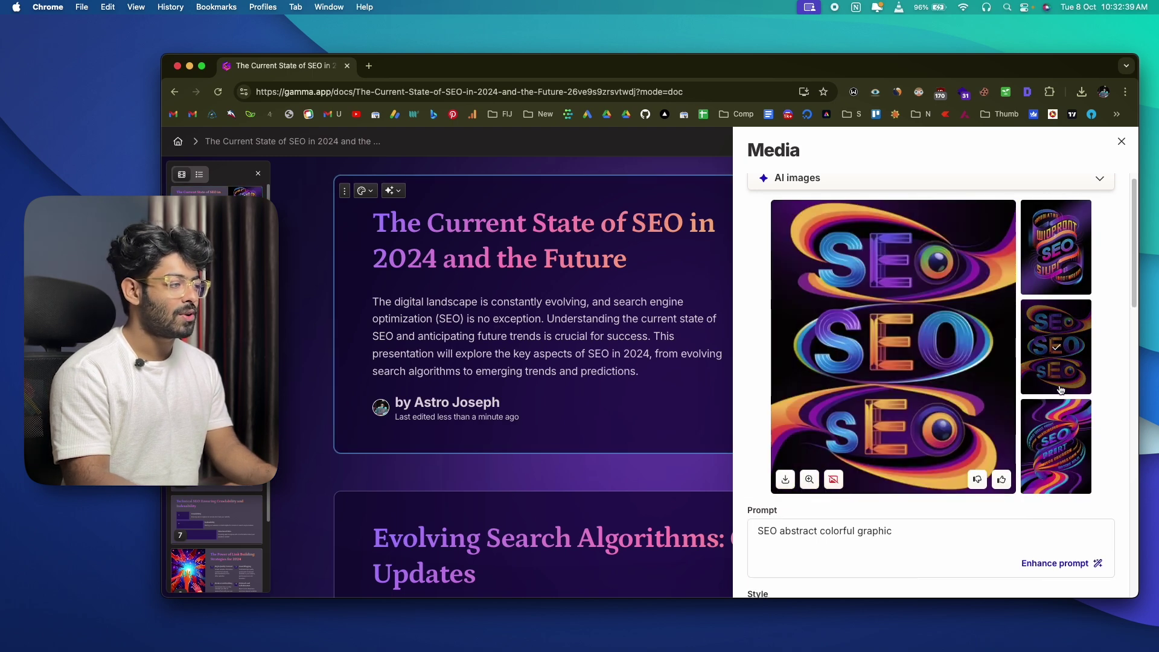
pyautogui.click(1062, 430)
pyautogui.click(1053, 262)
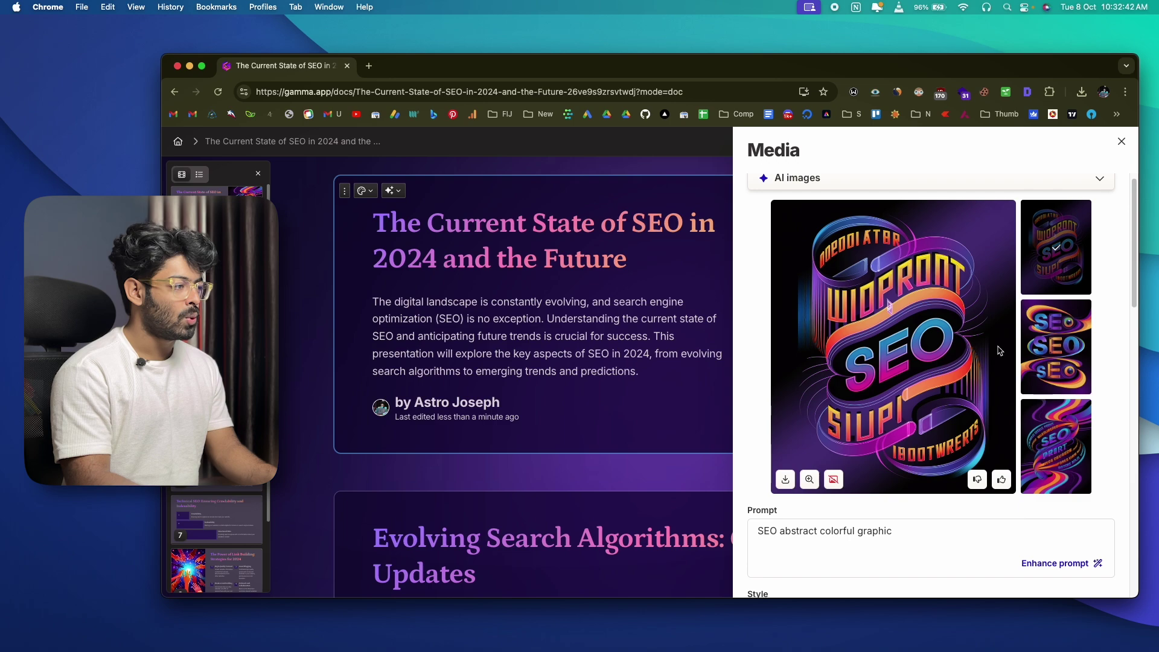
pyautogui.scroll(-15, 937, 413)
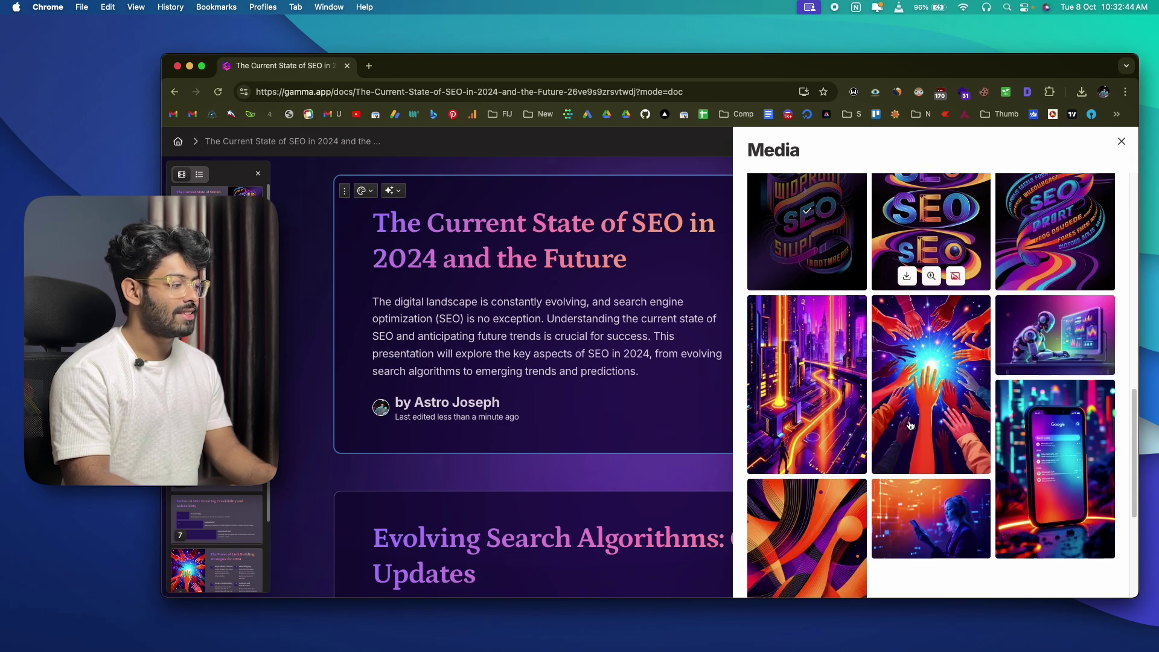
pyautogui.scroll(15, 909, 422)
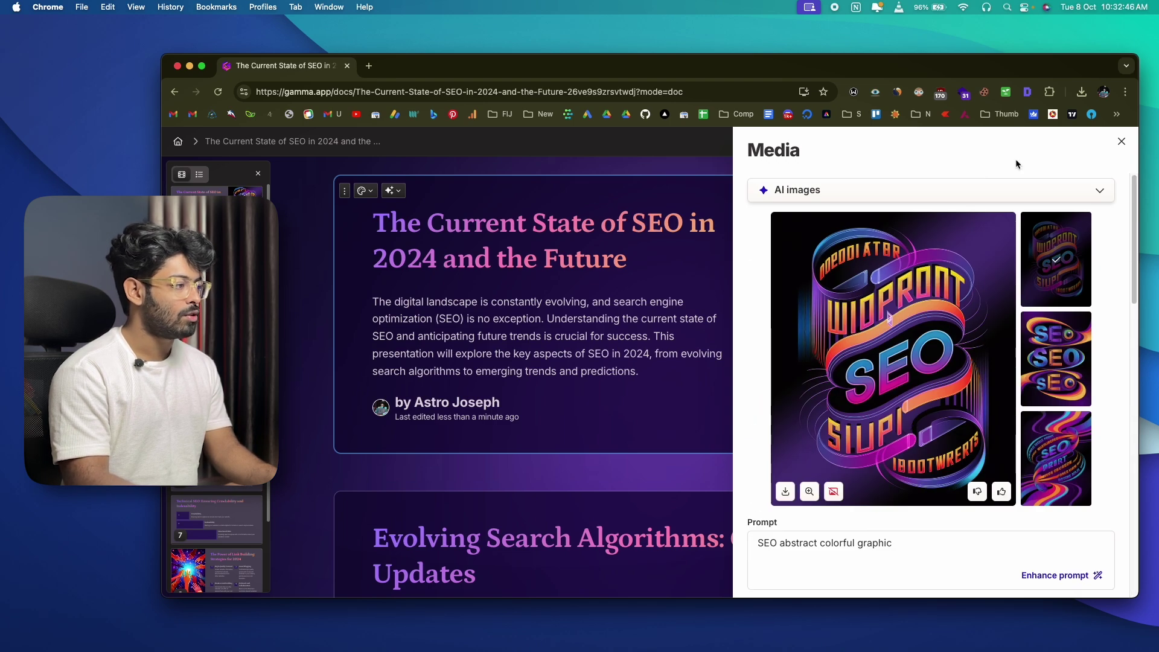
pyautogui.click(1118, 143)
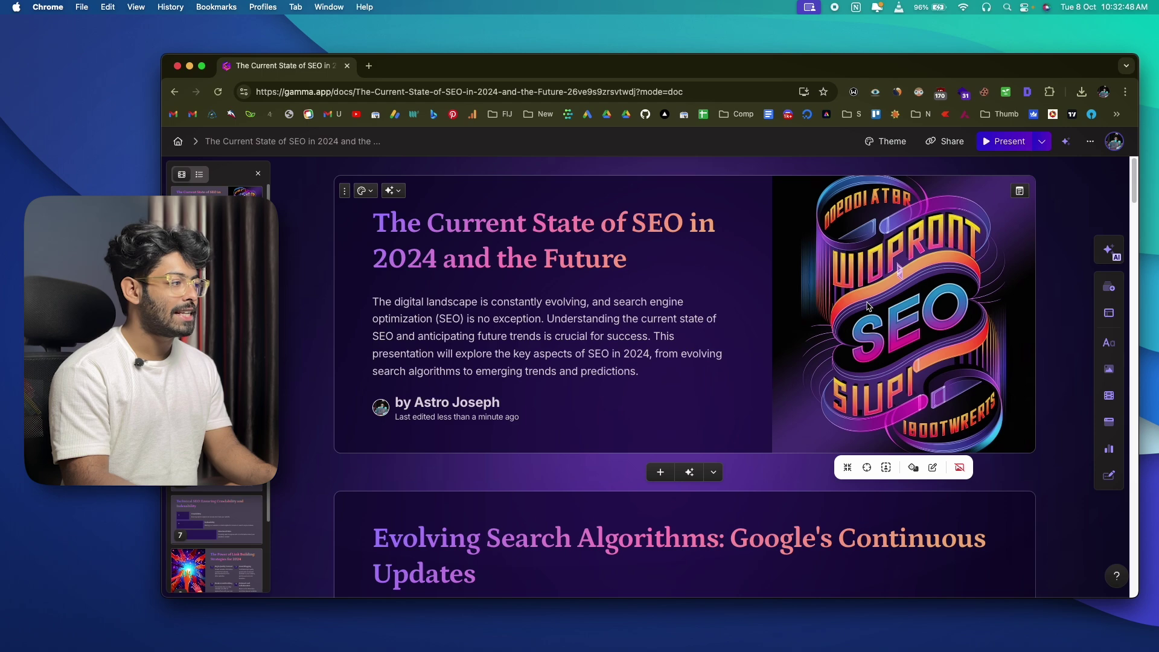
pyautogui.scroll(-20, 868, 306)
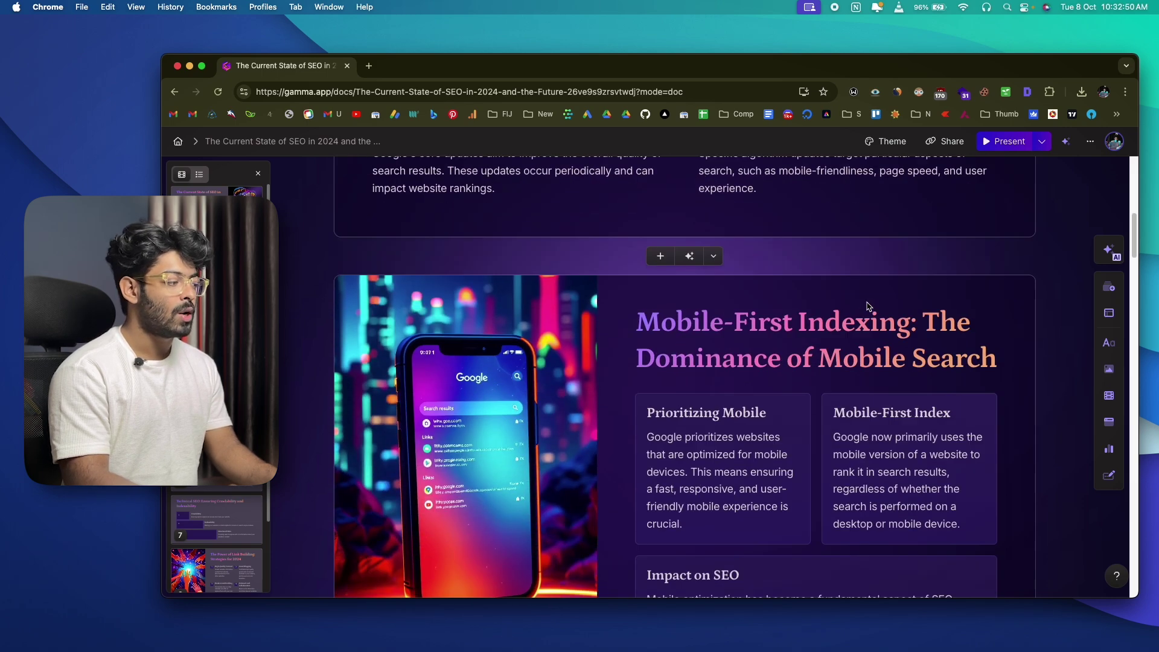
pyautogui.scroll(-15, 638, 350)
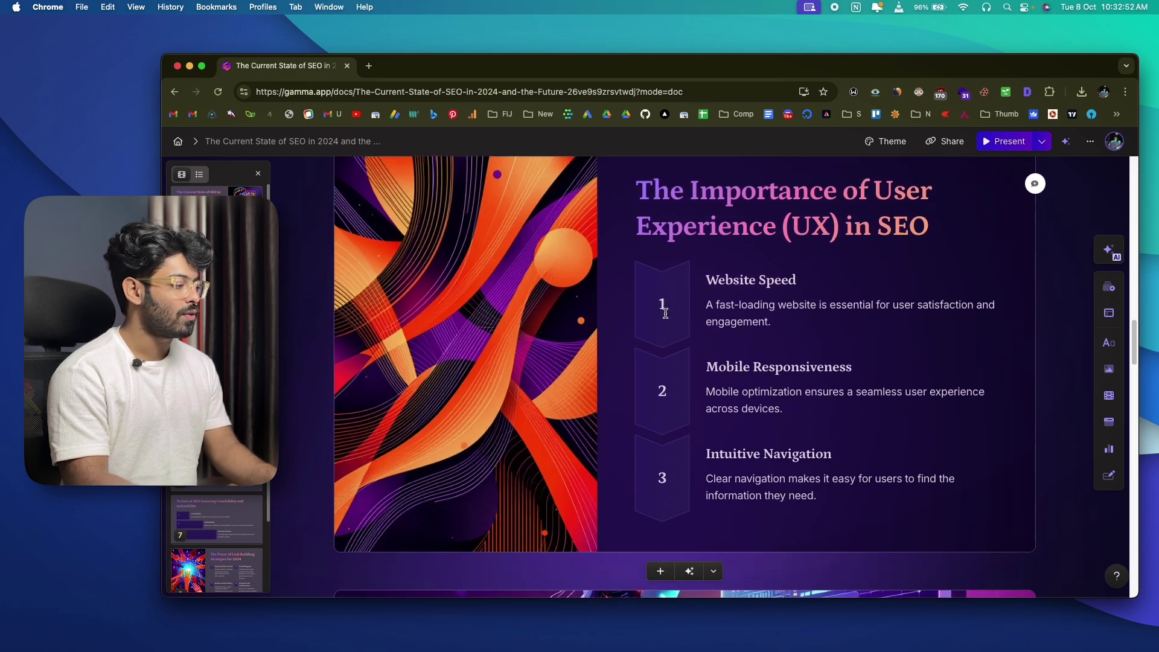
pyautogui.scroll(-5, 433, 385)
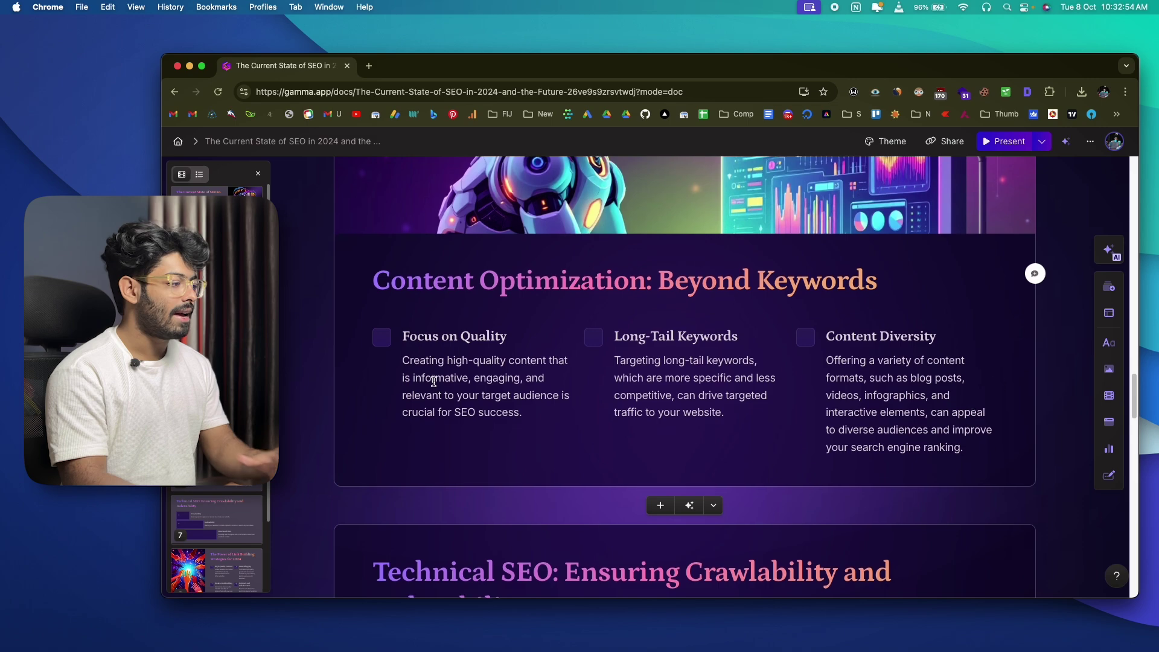
pyautogui.scroll(-3, 433, 382)
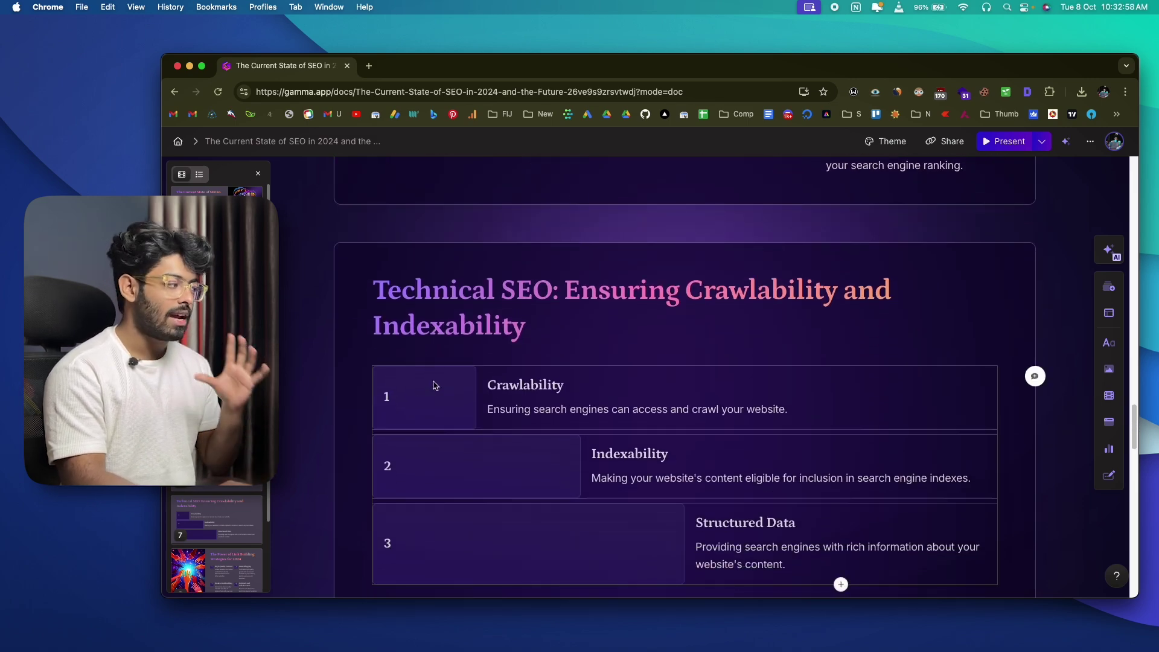
pyautogui.scroll(20, 434, 385)
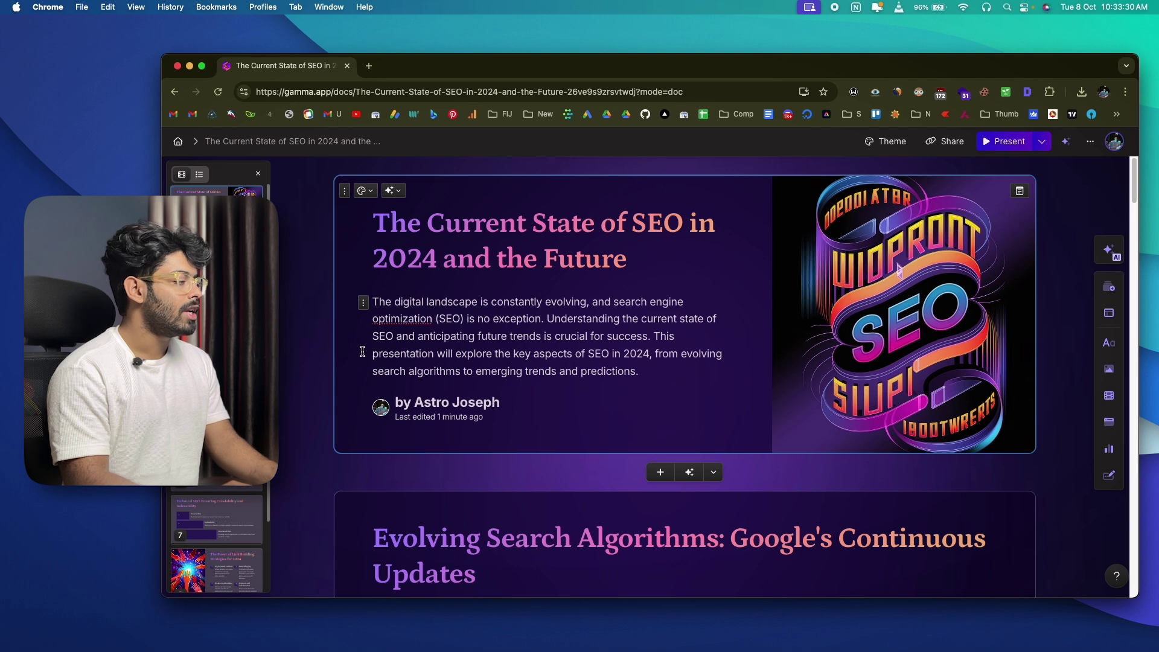
# Rewrite the intro with AI's More engaging 'Create curiosity' option, starting 'Unlock the secrets of SEO in 2024!'
pyautogui.moveTo(373, 301); pyautogui.dragTo(641, 370)
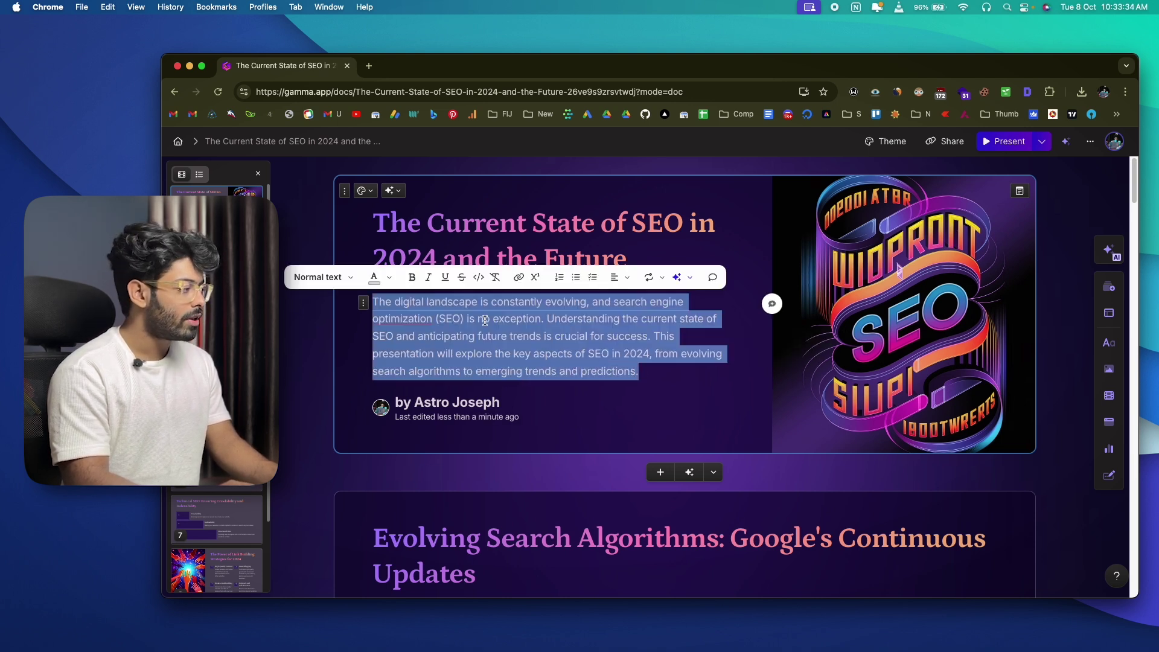
pyautogui.click(692, 279)
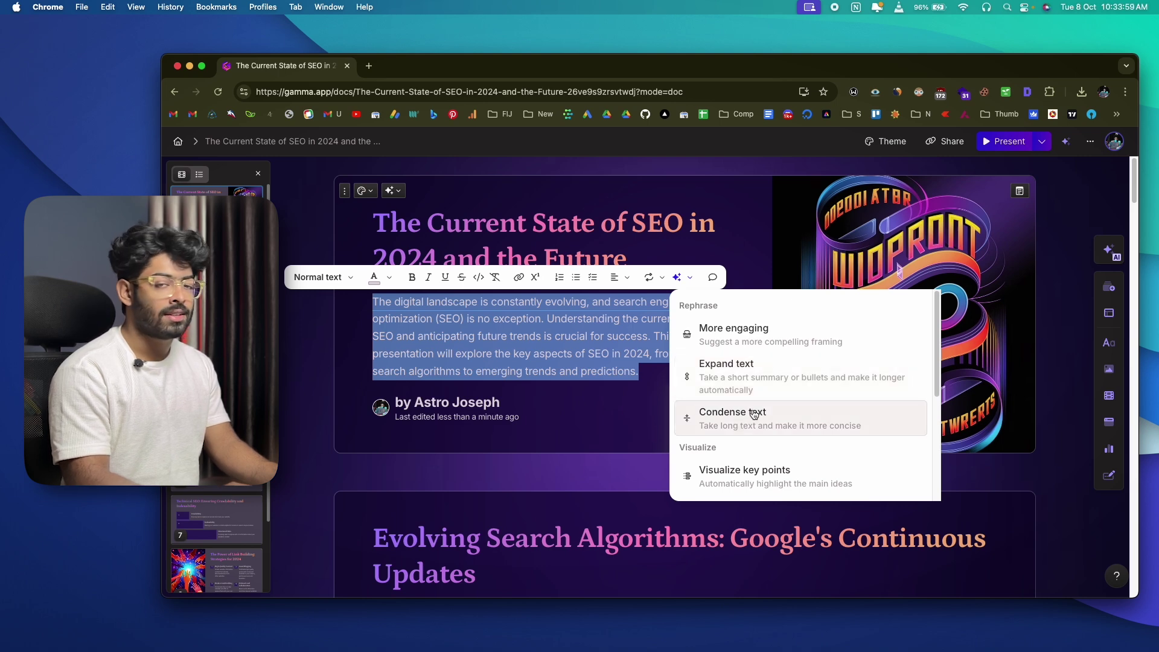
pyautogui.click(741, 340)
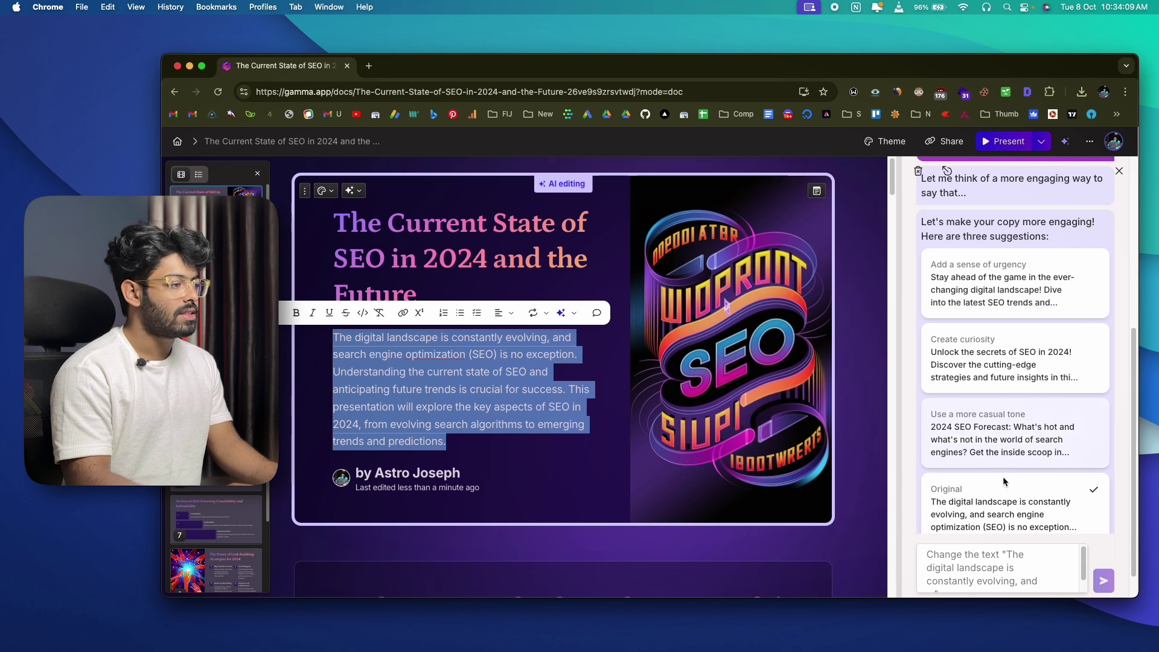
pyautogui.scroll(-1, 1007, 315)
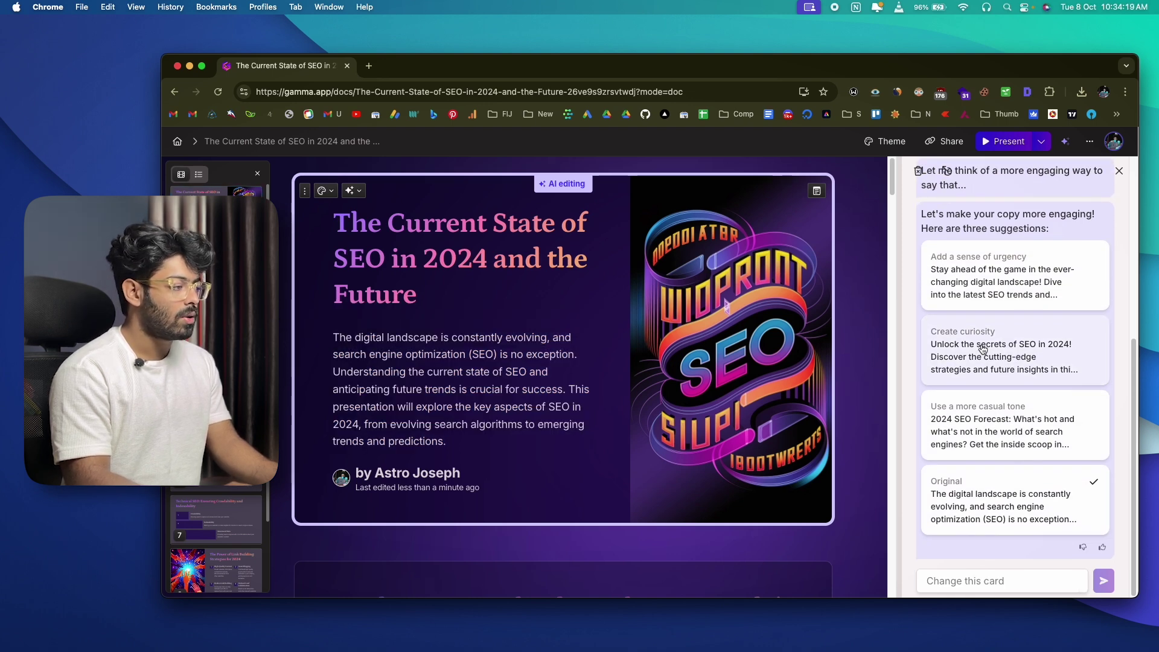
pyautogui.click(983, 349)
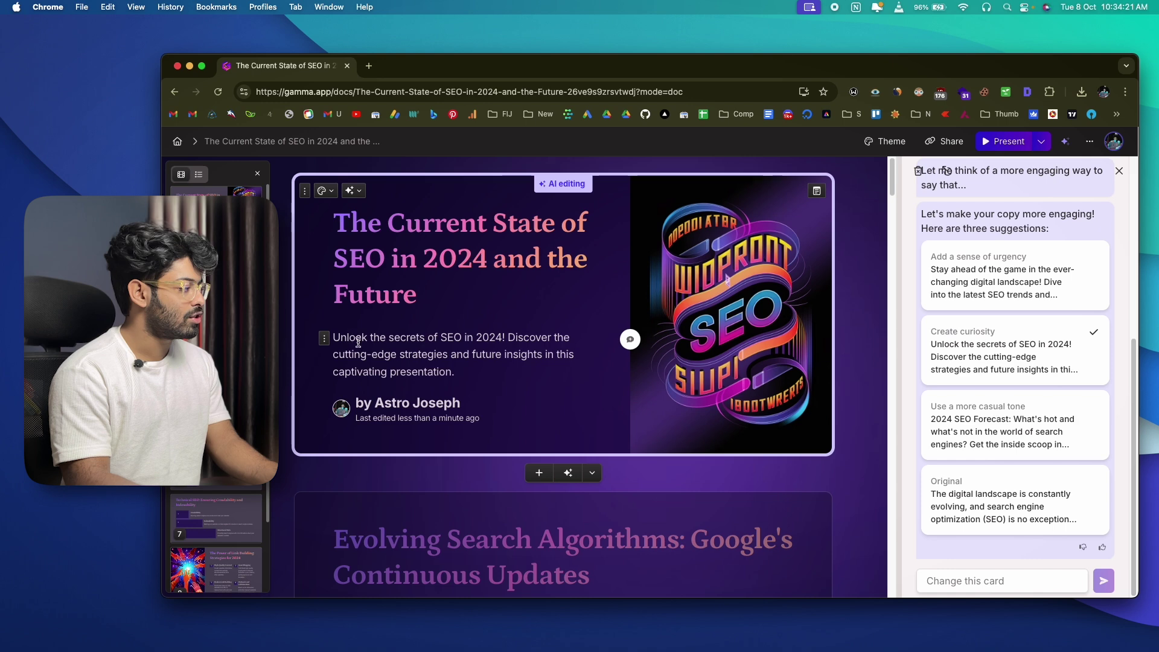
pyautogui.click(1118, 171)
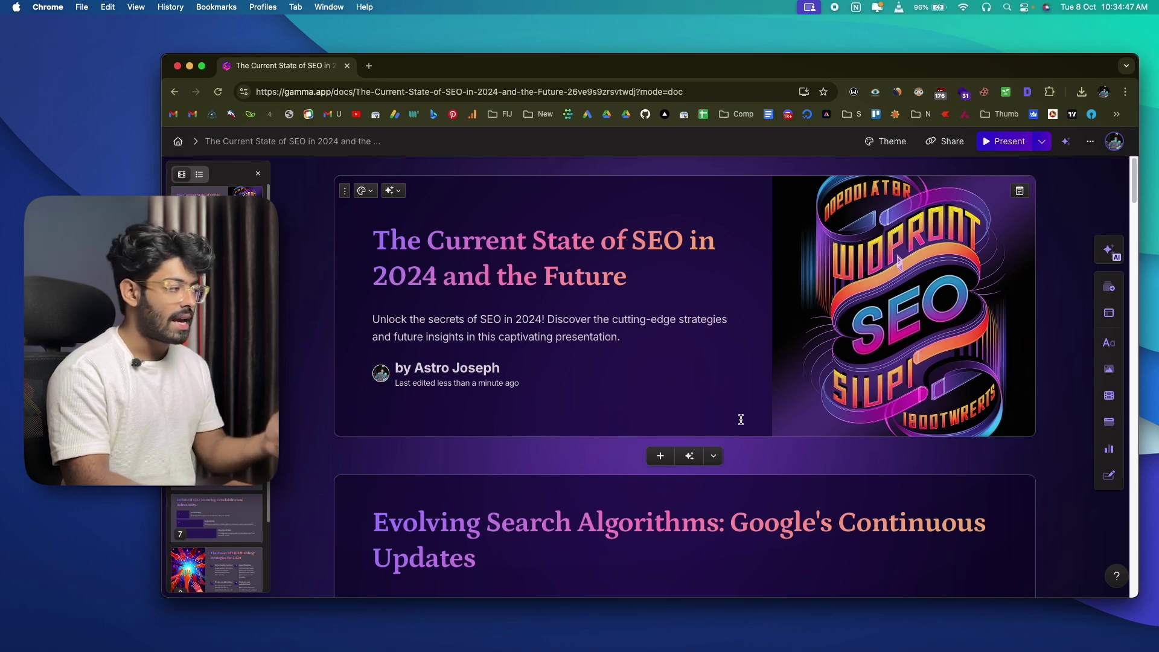
# Add a new blank card between the title card and the Google updates card
pyautogui.scroll(-20, 740, 419)
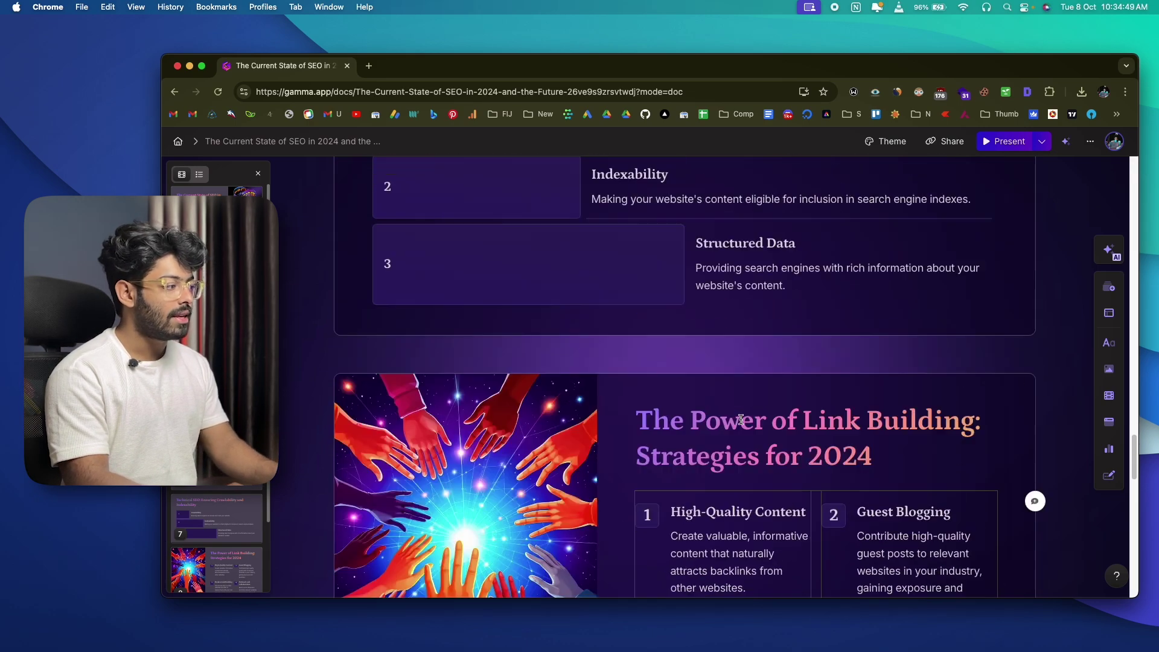
pyautogui.scroll(20, 741, 419)
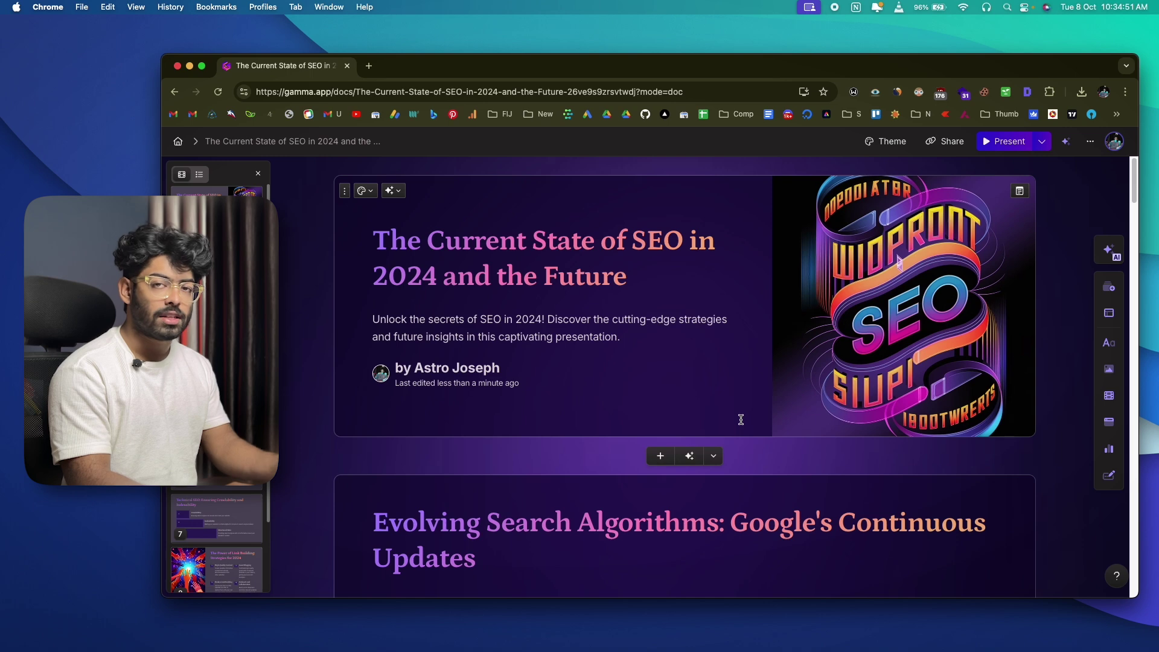
pyautogui.click(661, 457)
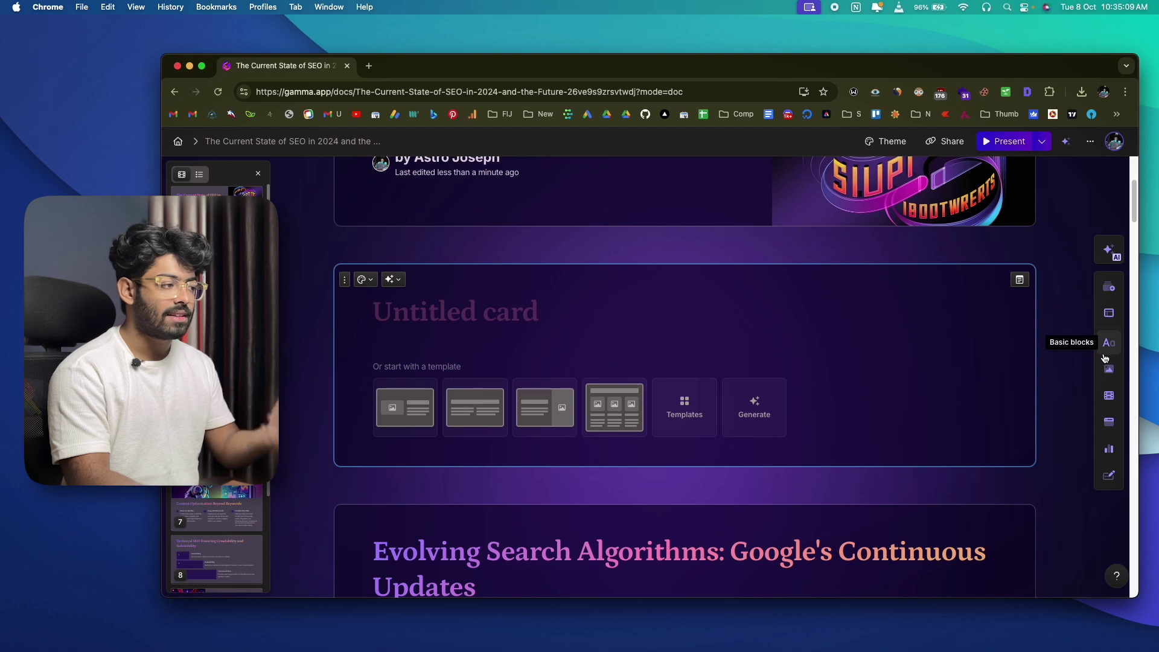
# Fill the new card with the 'Small icons with text' card template
pyautogui.click(1107, 290)
pyautogui.scroll(-10, 984, 300)
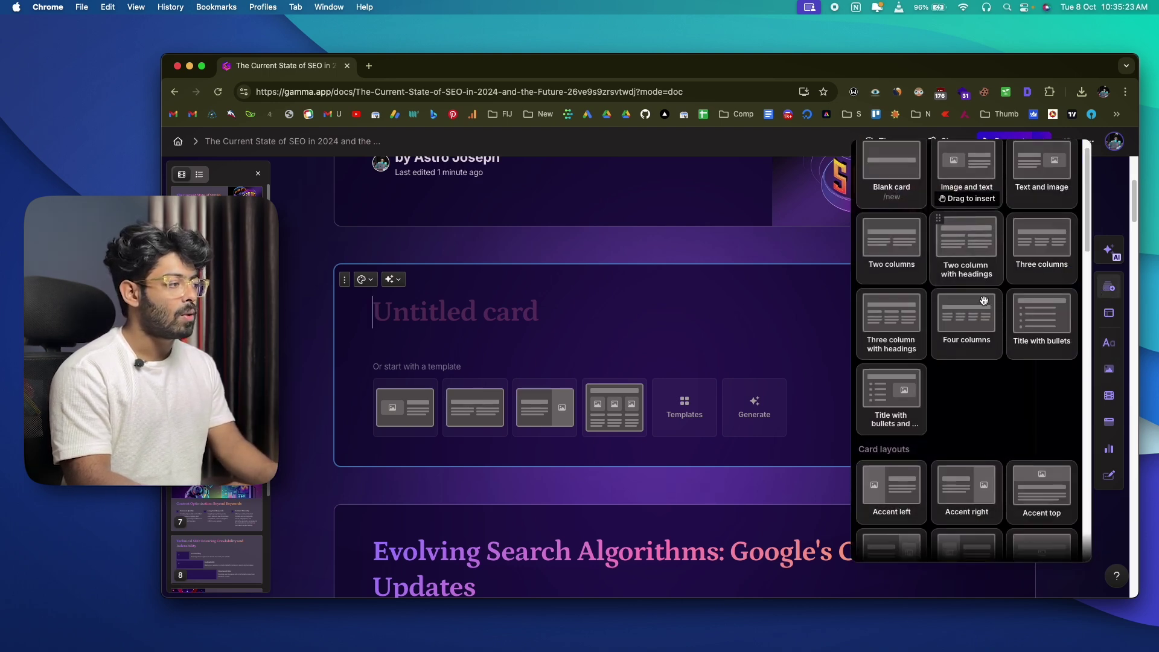
pyautogui.scroll(10, 984, 300)
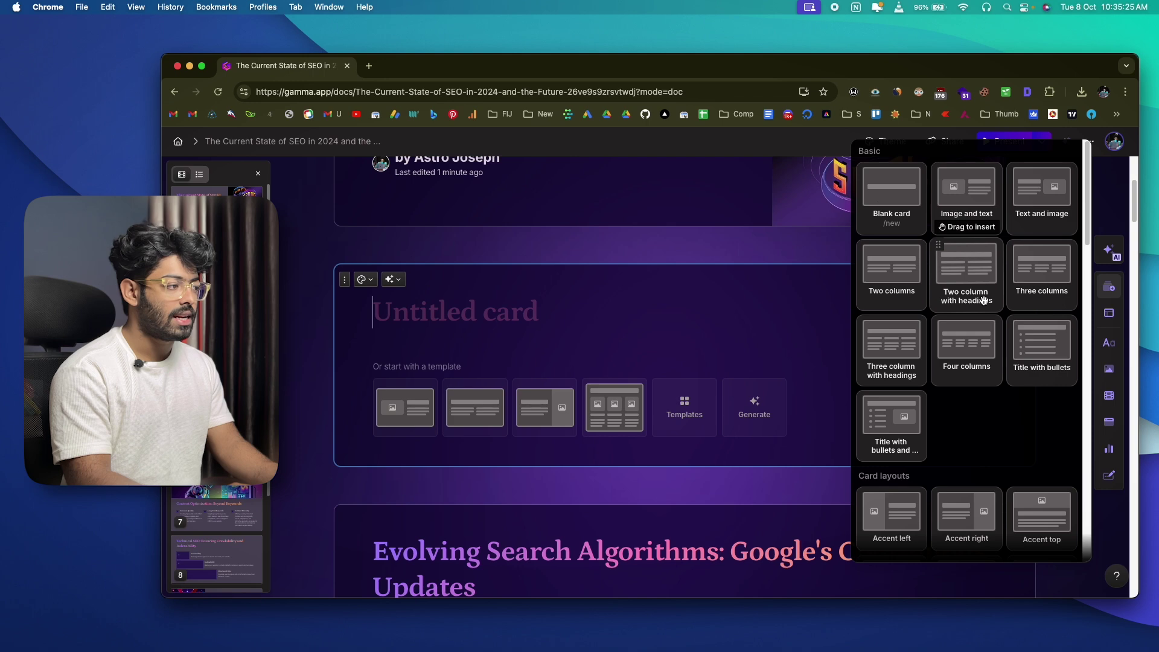
pyautogui.scroll(-5, 984, 300)
pyautogui.scroll(-5, 984, 300)
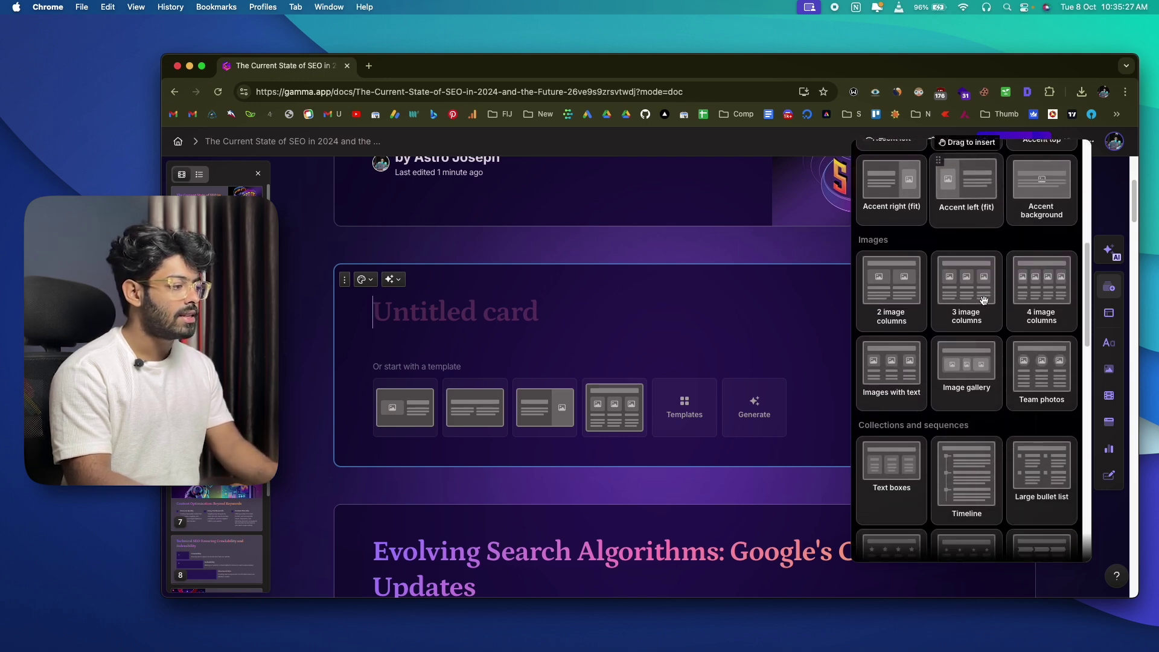
pyautogui.scroll(-2, 984, 301)
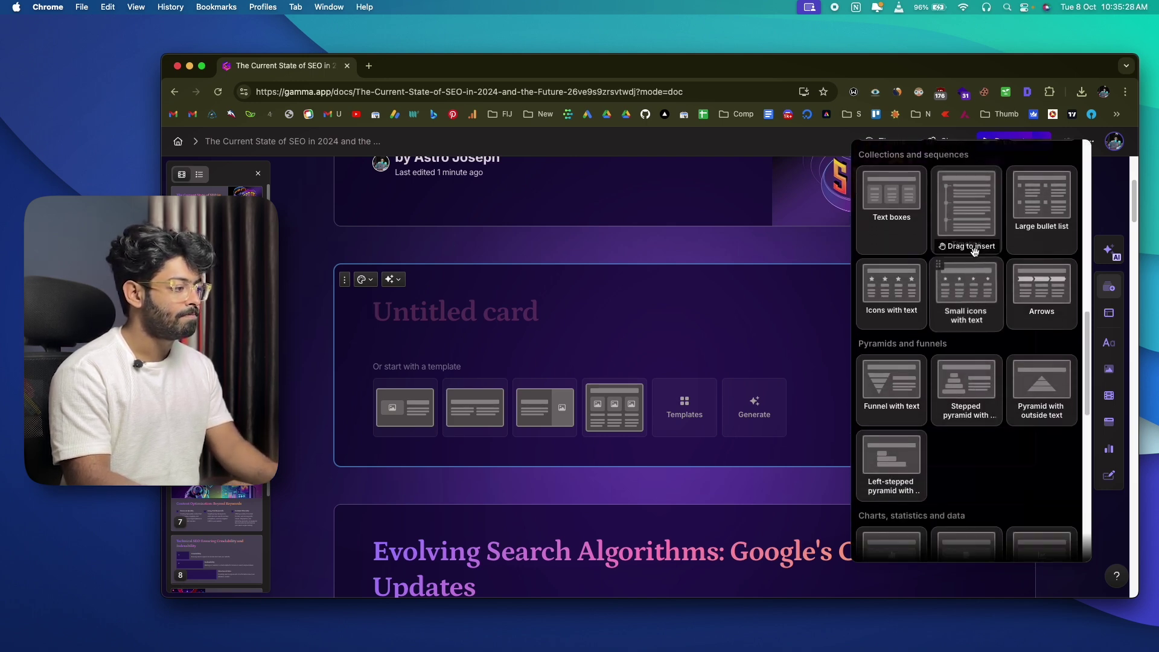
pyautogui.click(966, 293)
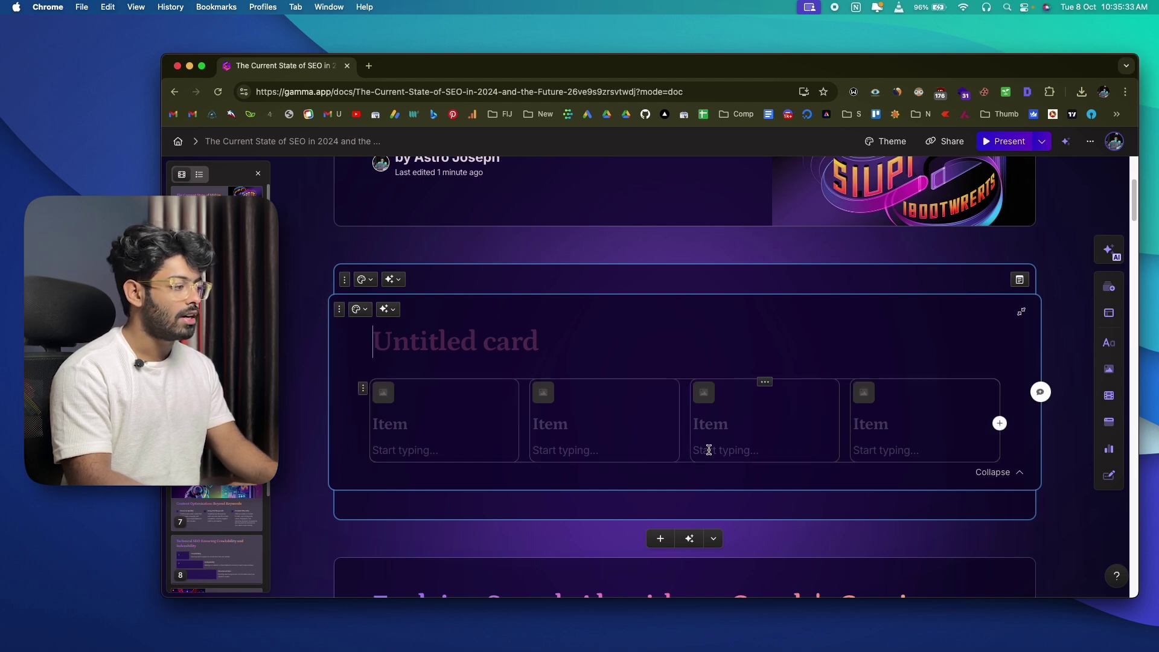
# Try the '4 icons with descriptions' smart layout, then undo it twice to restore the empty four items
pyautogui.click(1110, 314)
pyautogui.scroll(-5, 1011, 322)
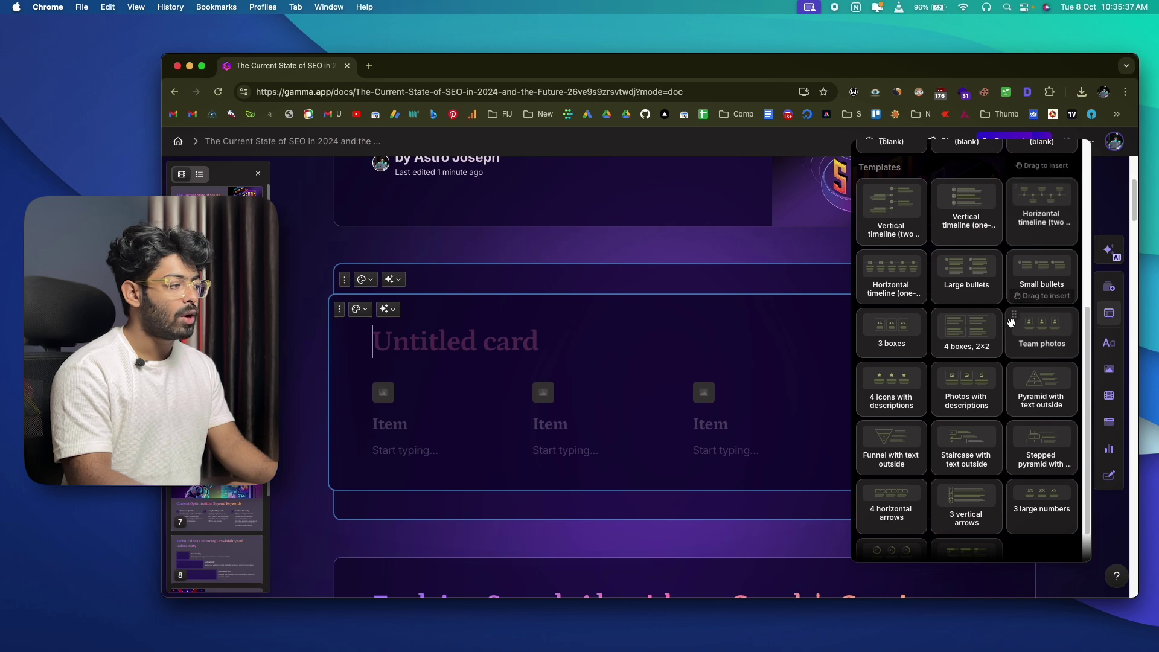
pyautogui.scroll(5, 1002, 317)
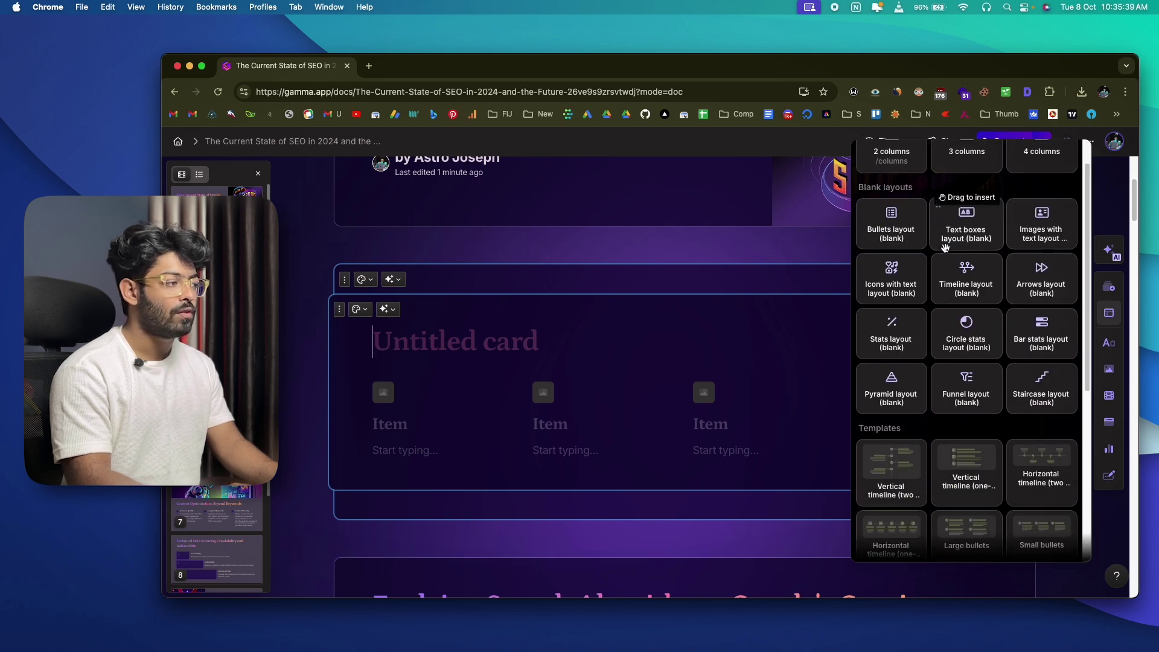
pyautogui.scroll(-2, 945, 248)
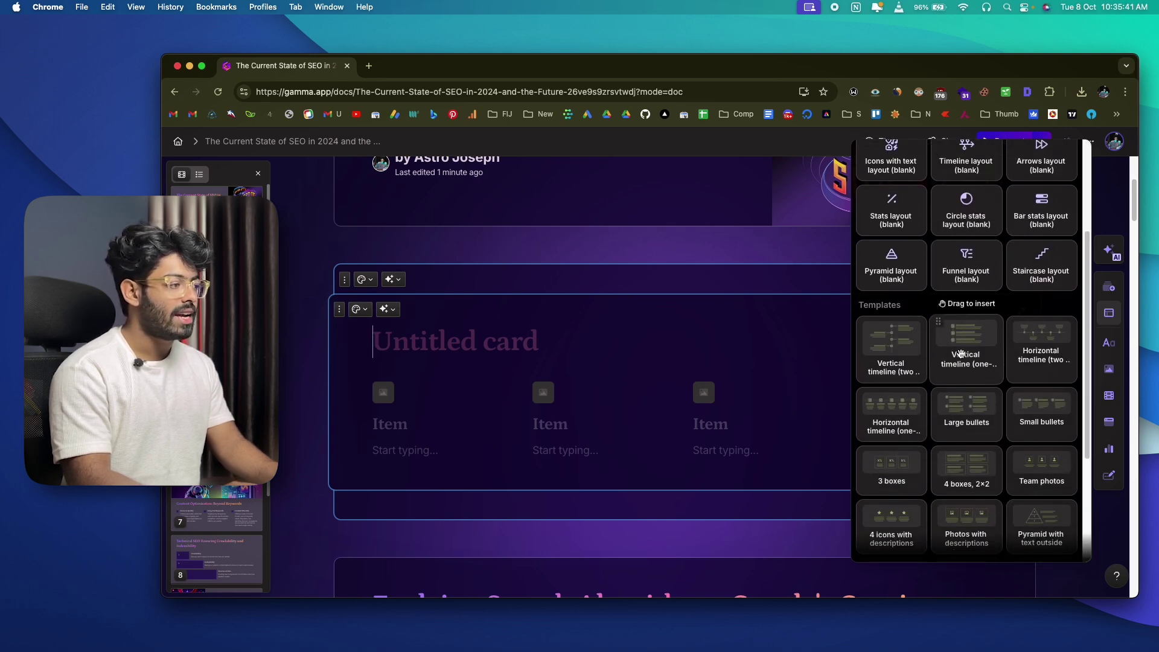
pyautogui.scroll(-1, 954, 356)
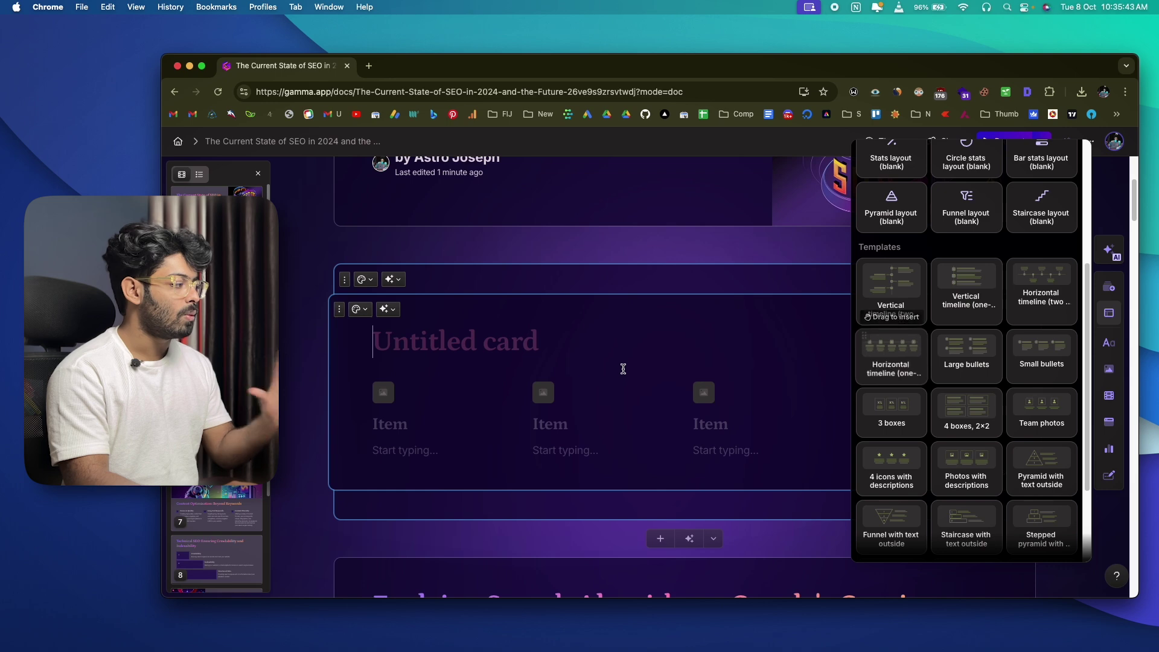
pyautogui.scroll(-1, 894, 435)
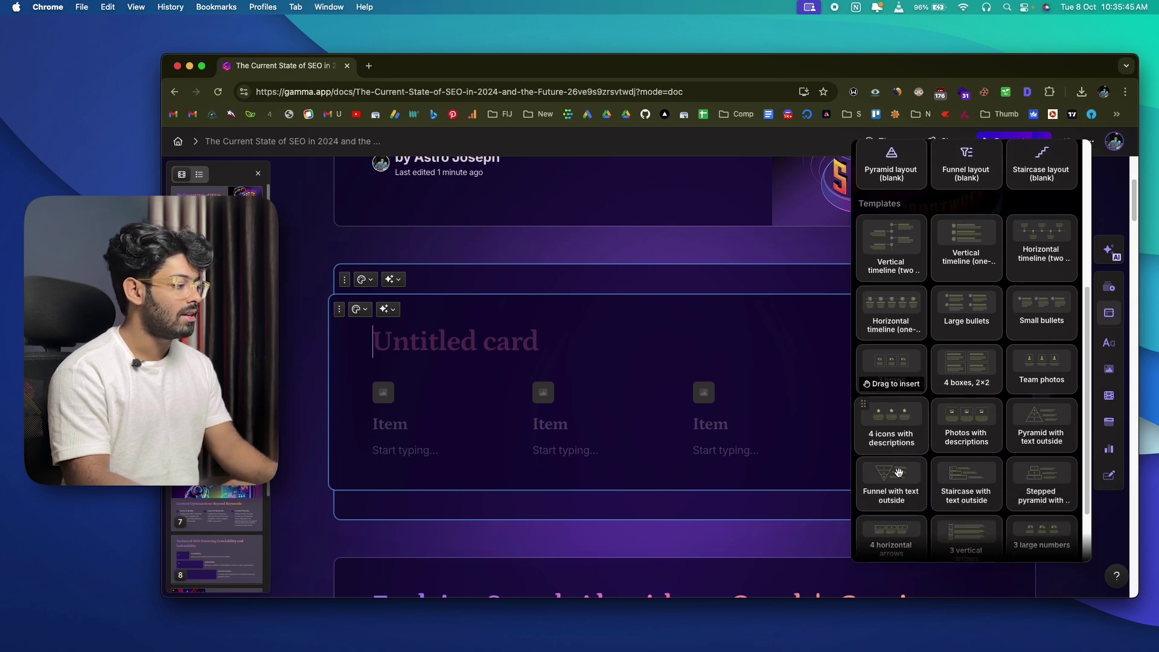
pyautogui.click(896, 405)
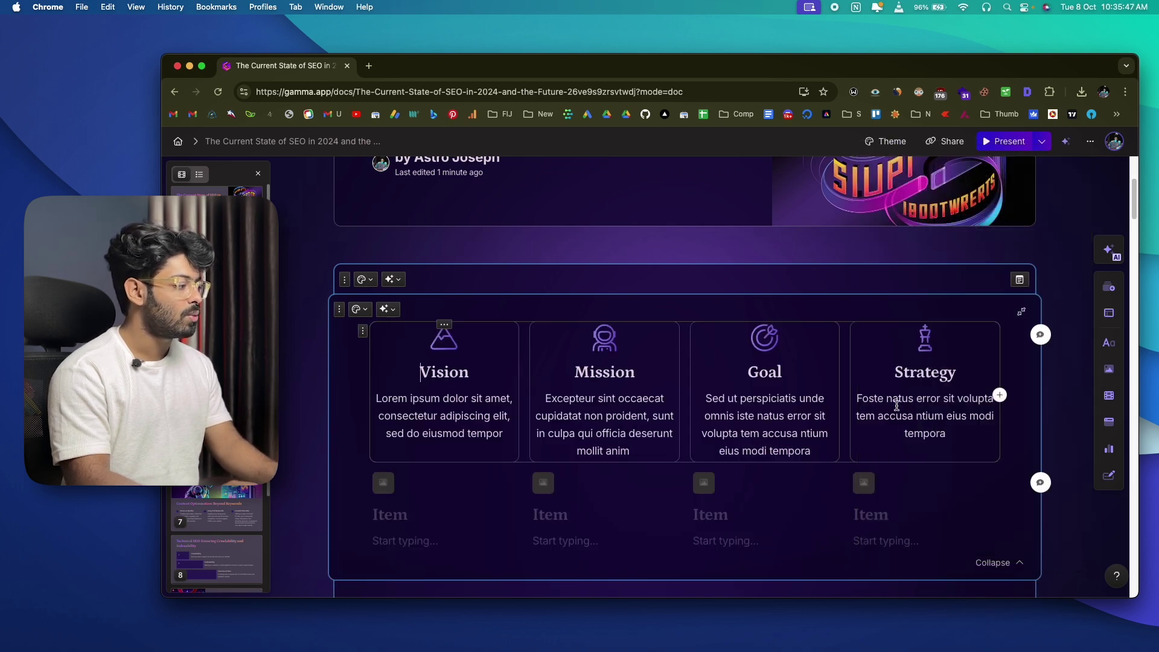
pyautogui.scroll(-1, 904, 329)
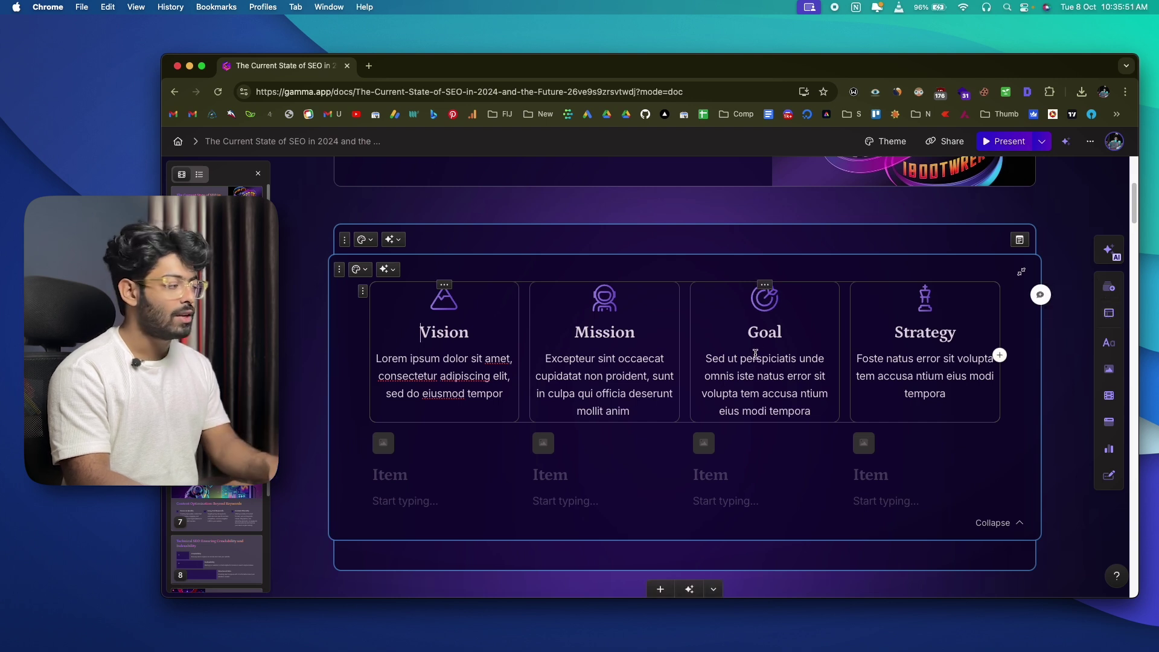
pyautogui.press('super+z')
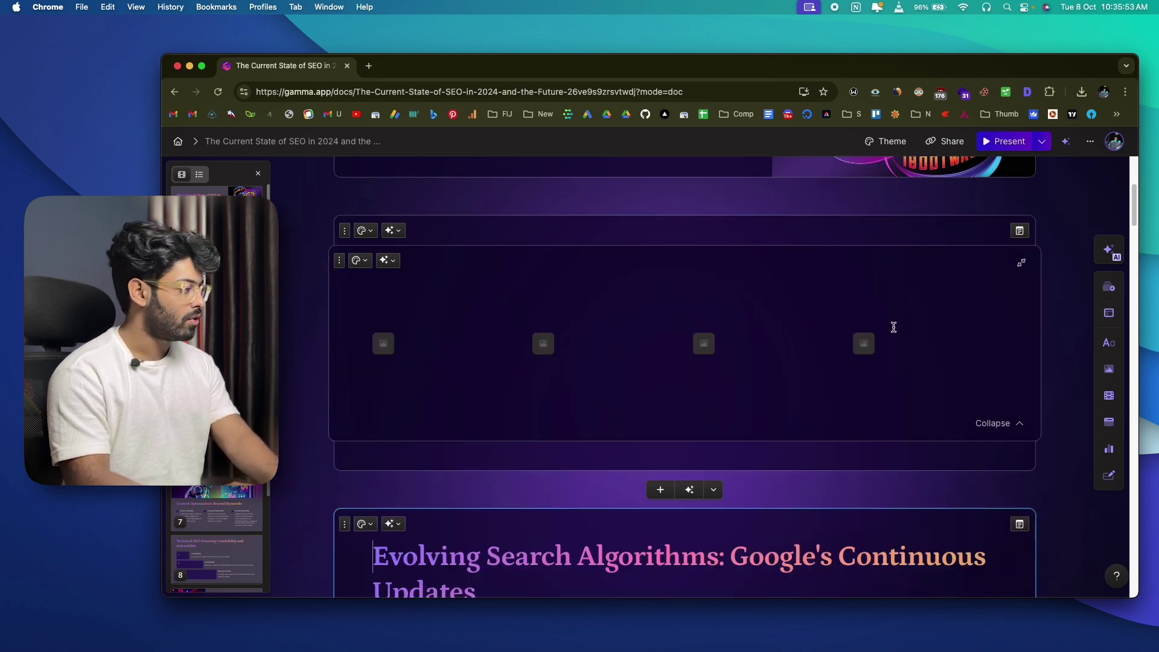
pyautogui.press('super+z')
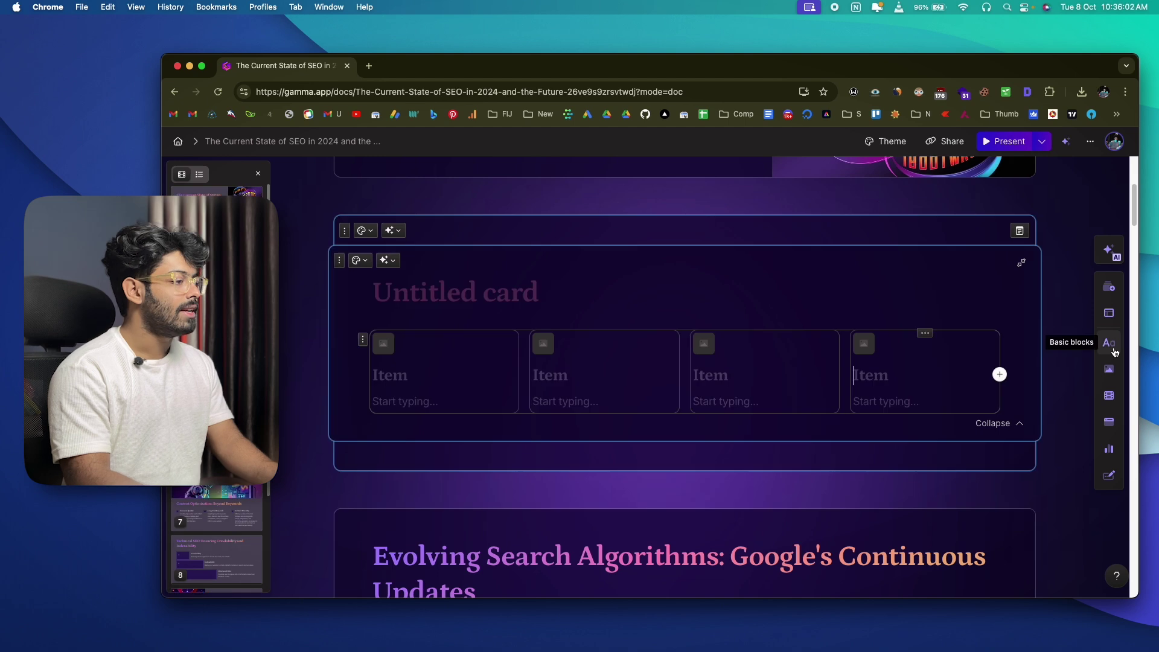
pyautogui.click(1110, 345)
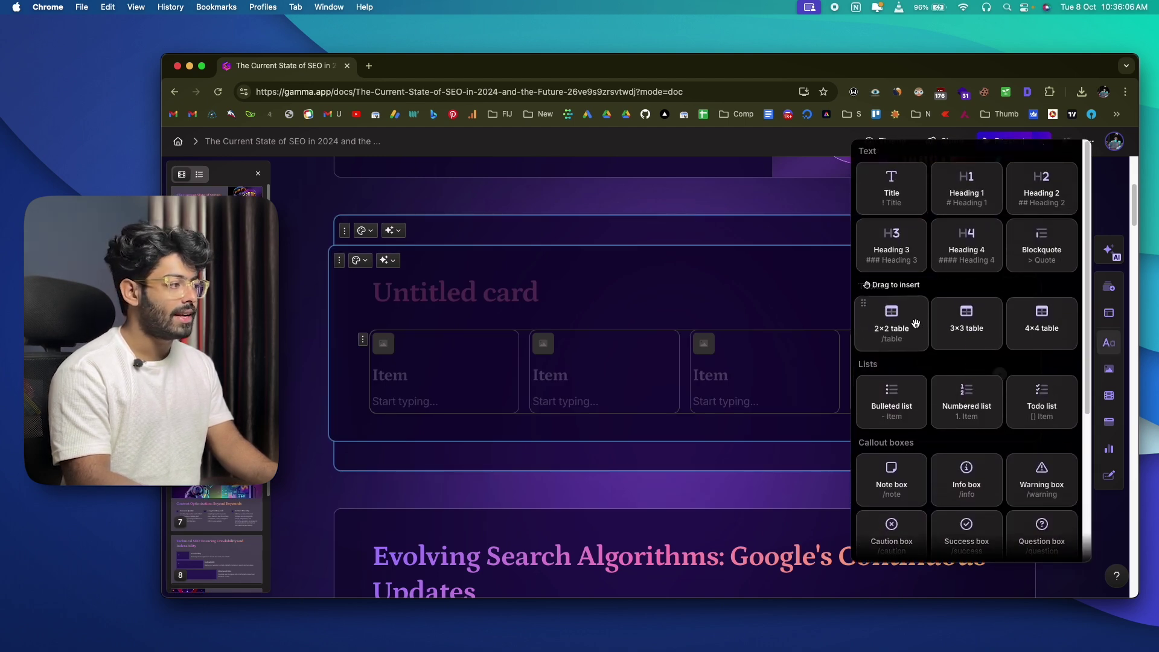
pyautogui.scroll(-5, 916, 324)
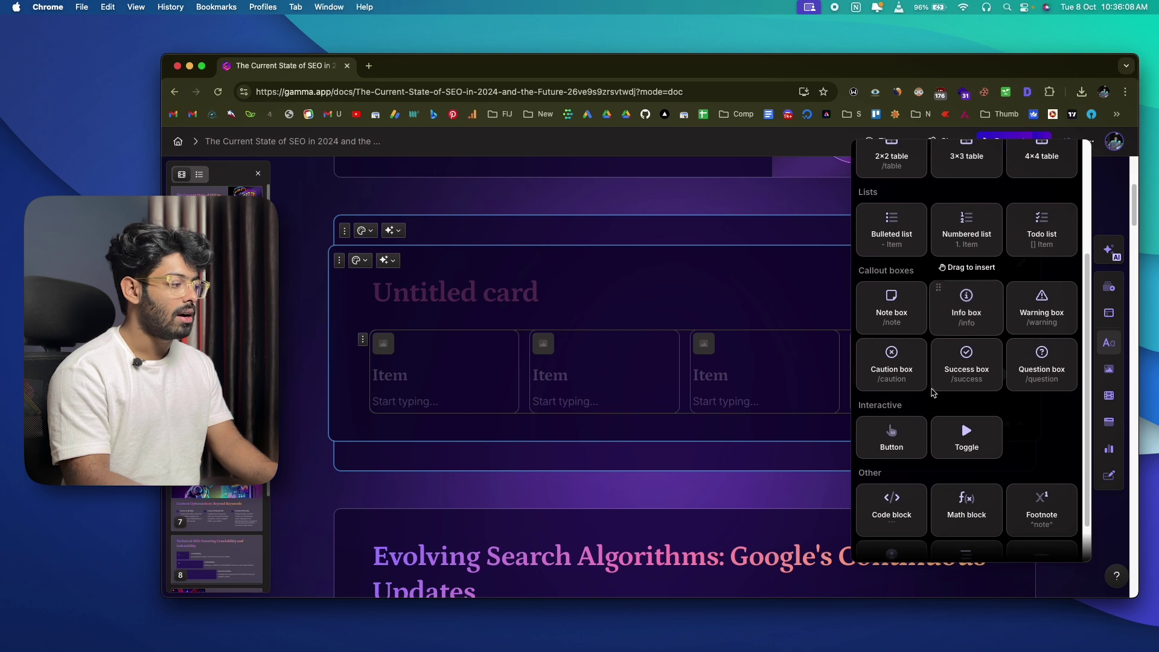
pyautogui.scroll(-1, 907, 441)
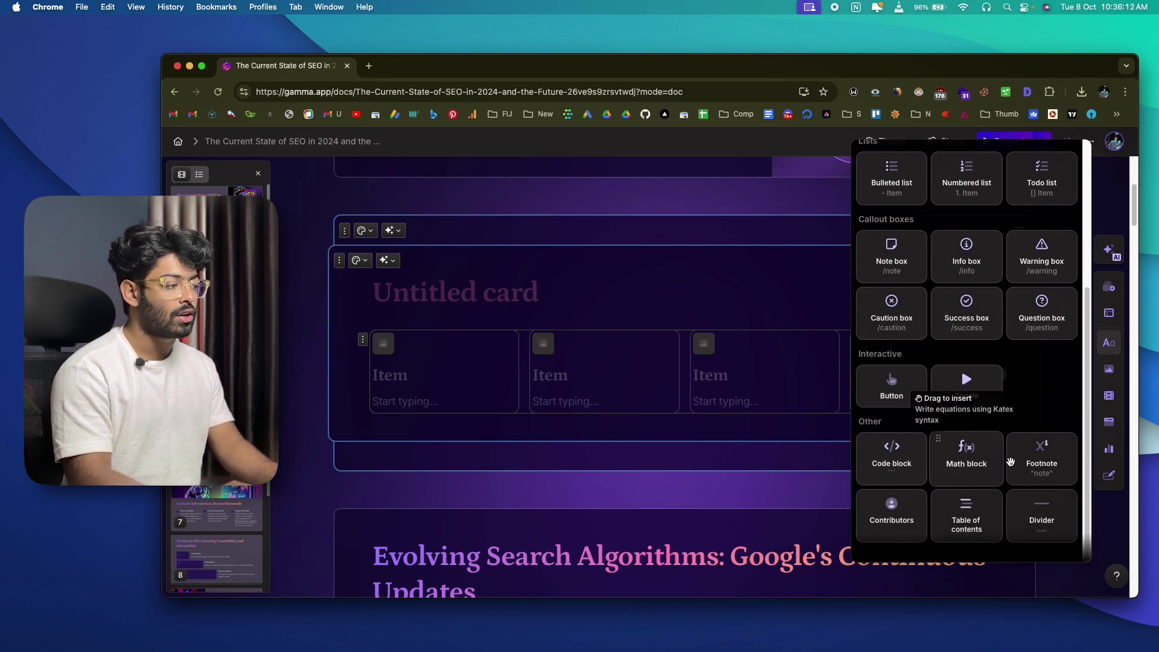
pyautogui.moveTo(1107, 370)
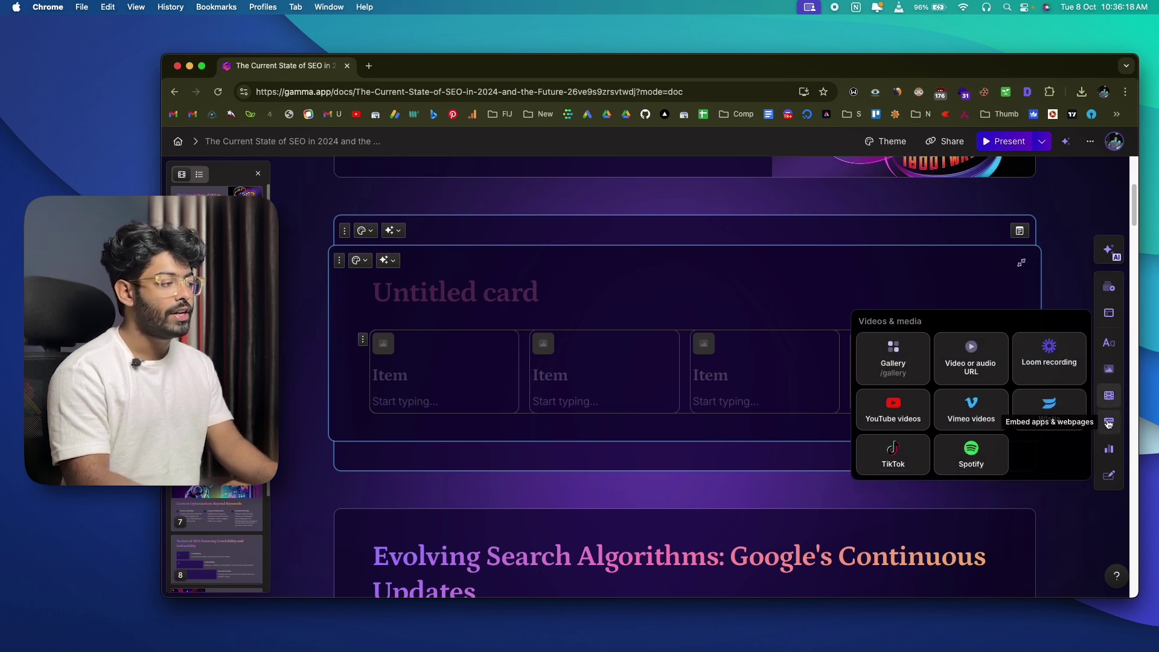
pyautogui.moveTo(1109, 424)
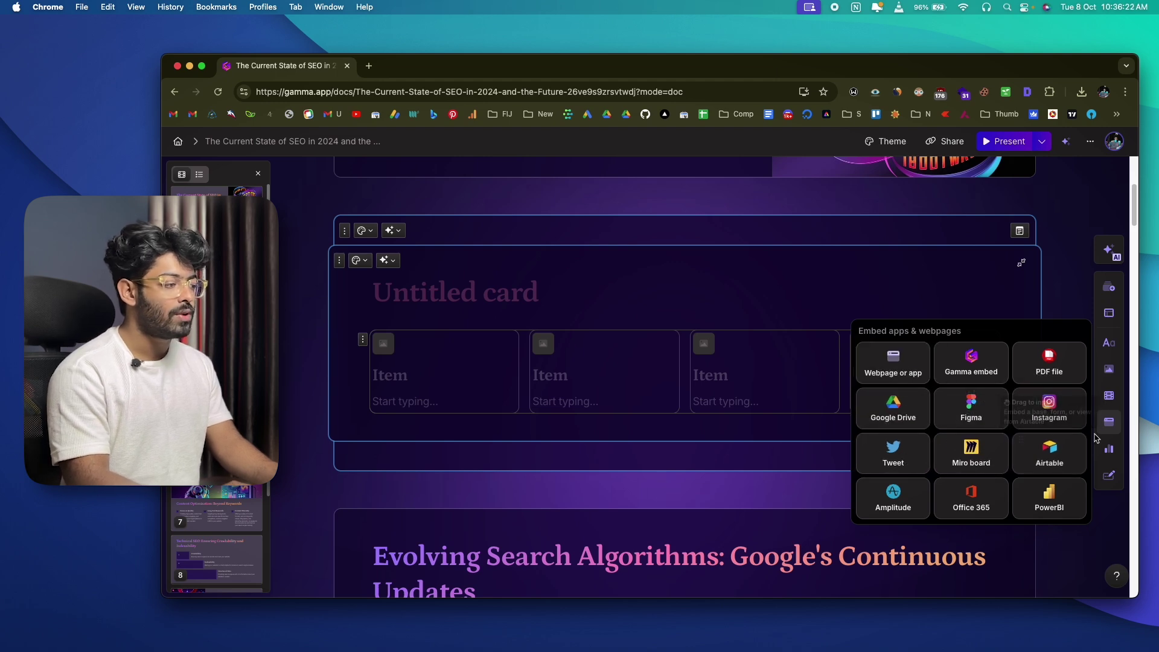
pyautogui.moveTo(1109, 449)
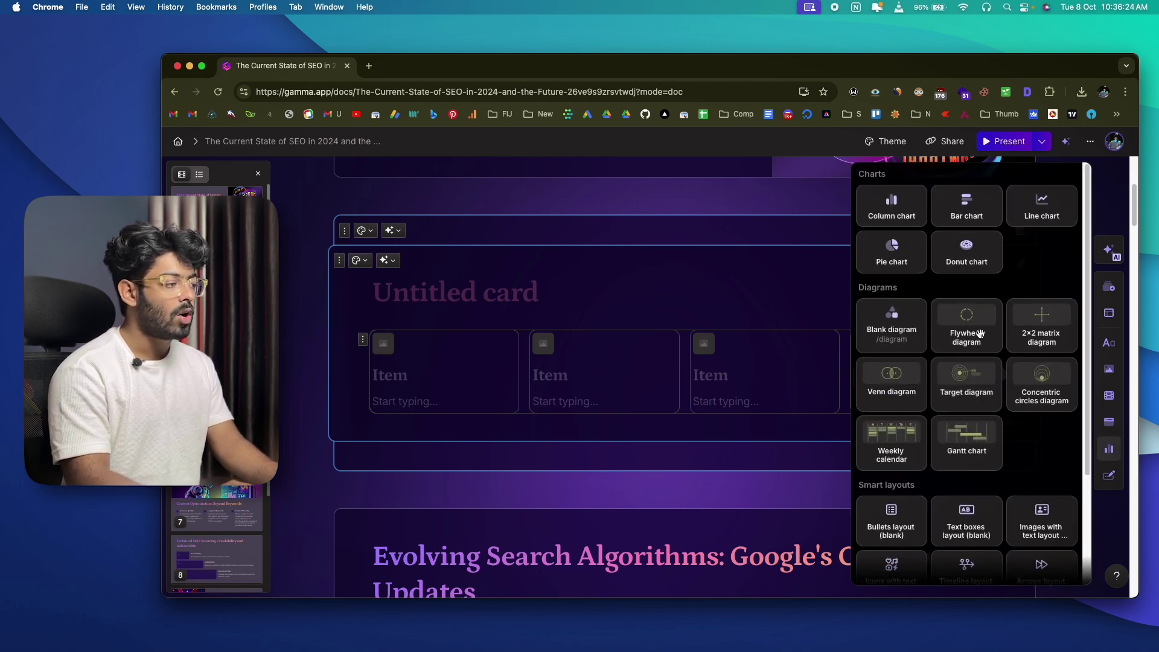
pyautogui.scroll(-3, 972, 320)
pyautogui.moveTo(1109, 476)
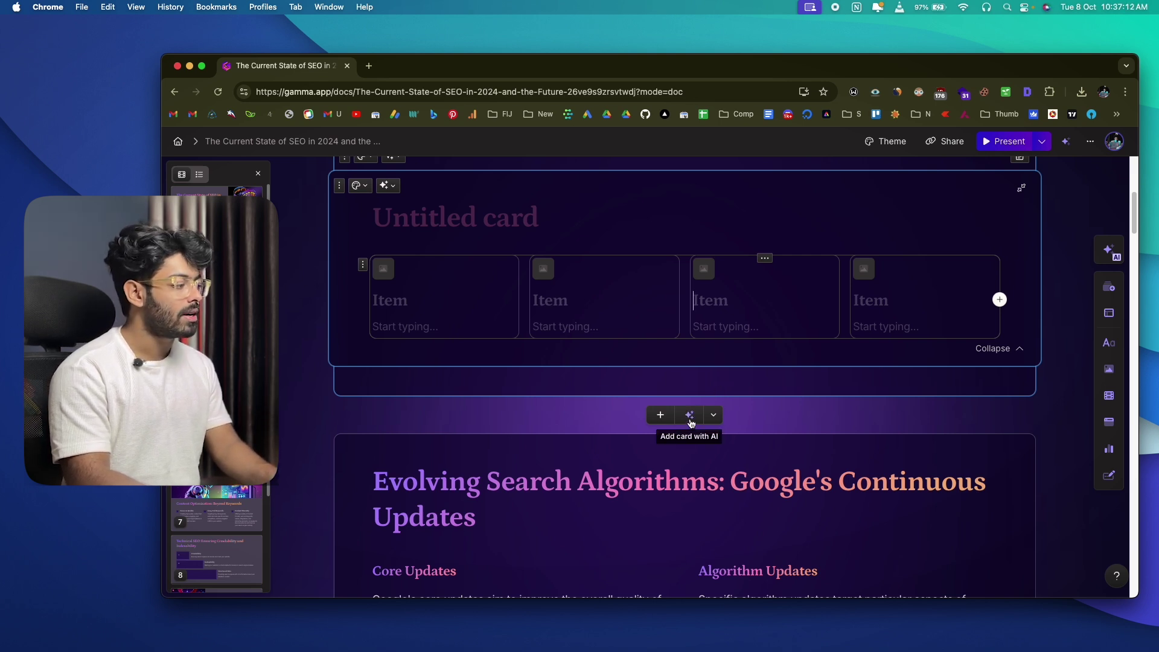
# Generate an AI card from the 'AI and SEO automation' suggestion using the last layout template
pyautogui.click(690, 416)
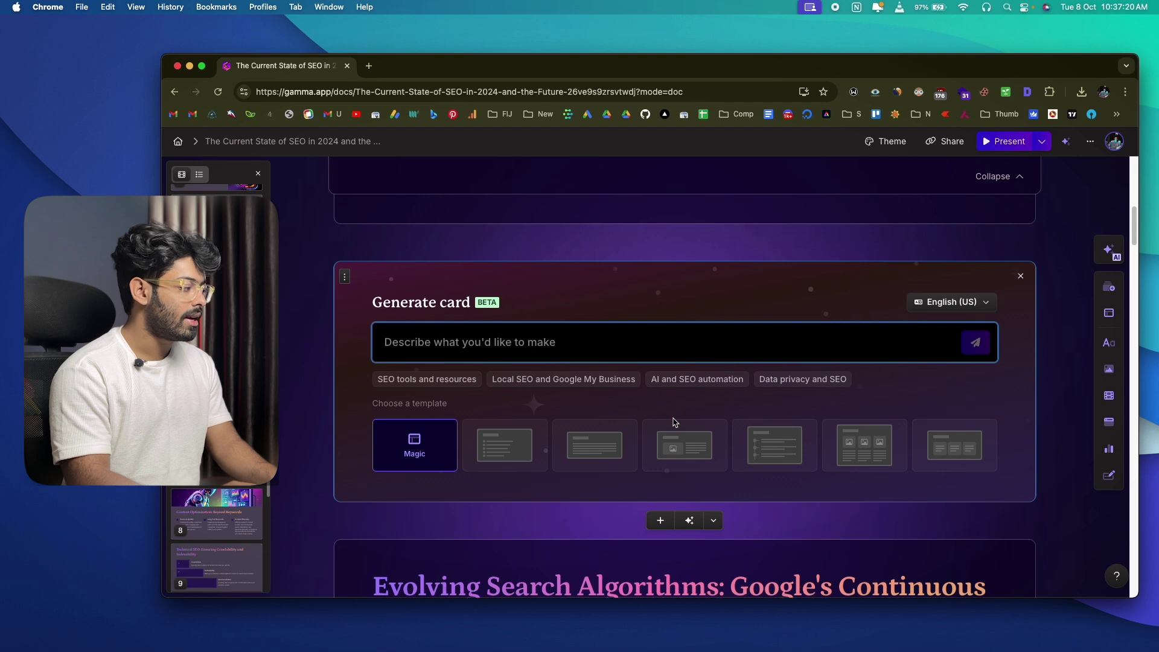
pyautogui.click(668, 374)
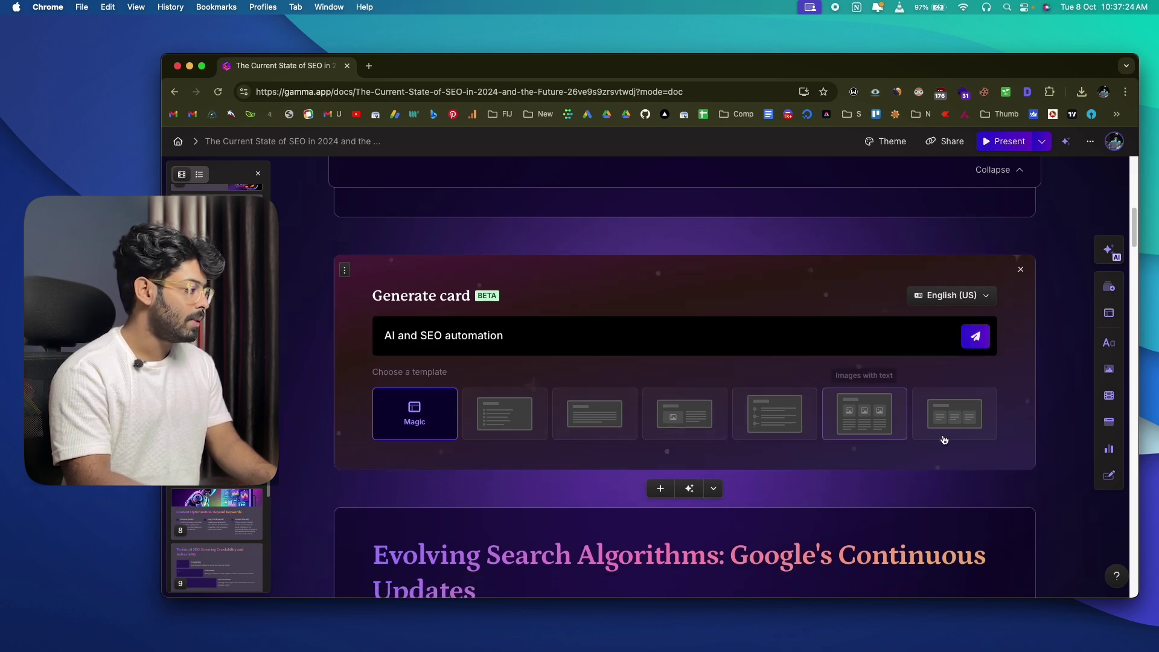
pyautogui.click(948, 417)
pyautogui.click(976, 337)
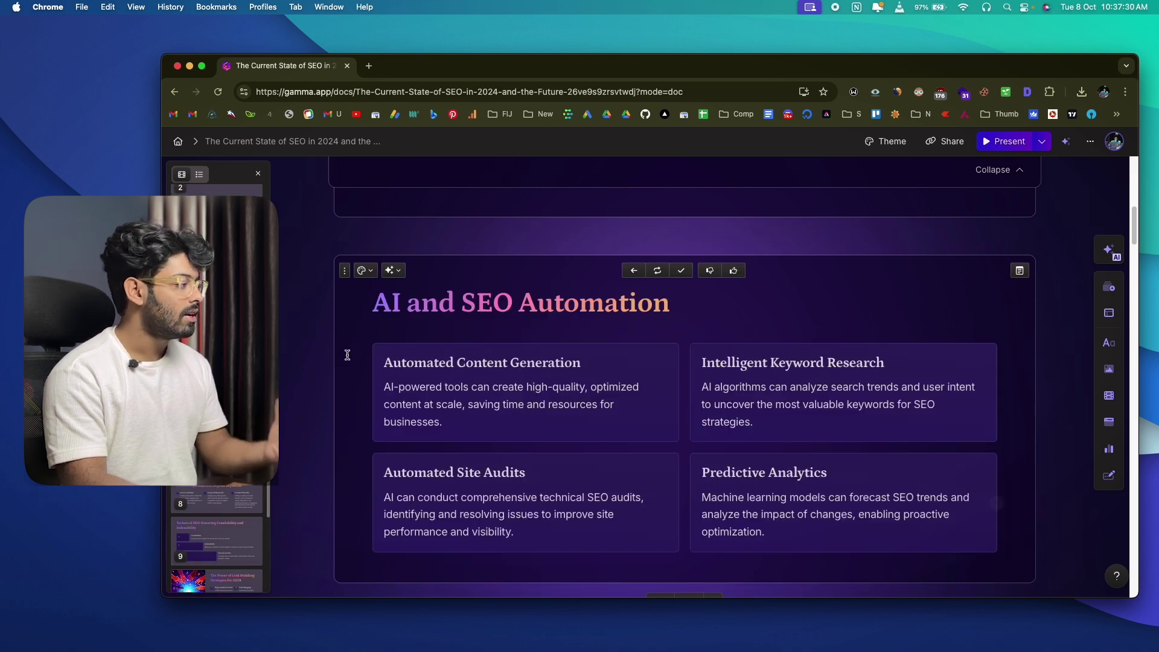
pyautogui.scroll(-2, 385, 314)
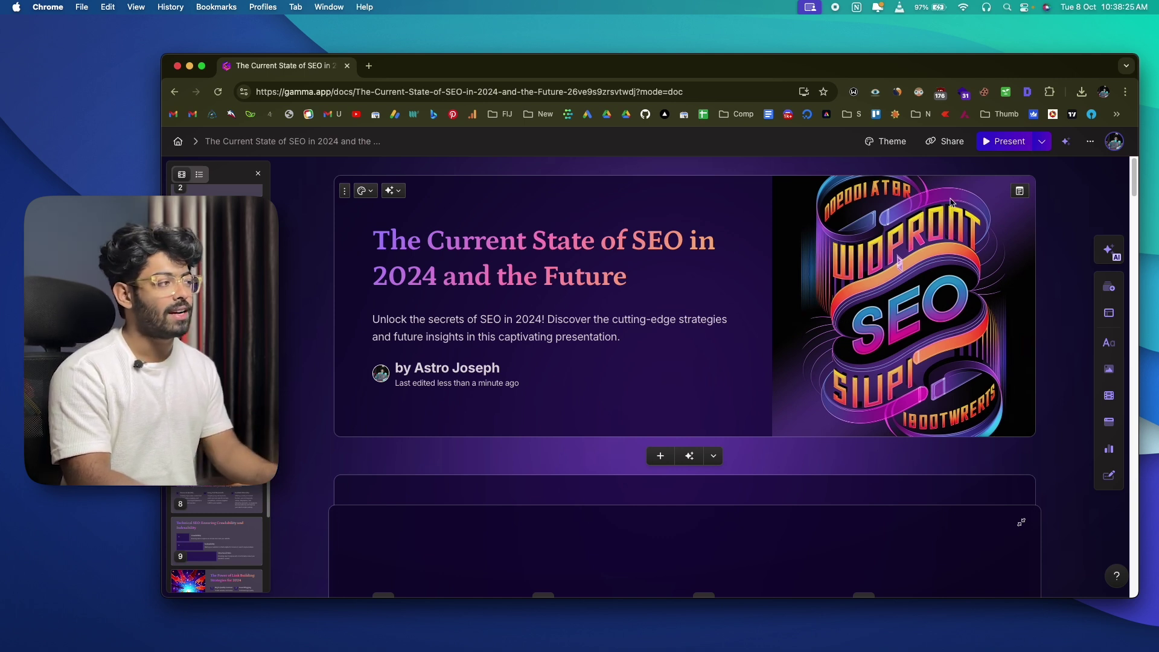
# Apply the red Sanguine theme to the document and close the theme list
pyautogui.click(884, 144)
pyautogui.scroll(-5, 937, 240)
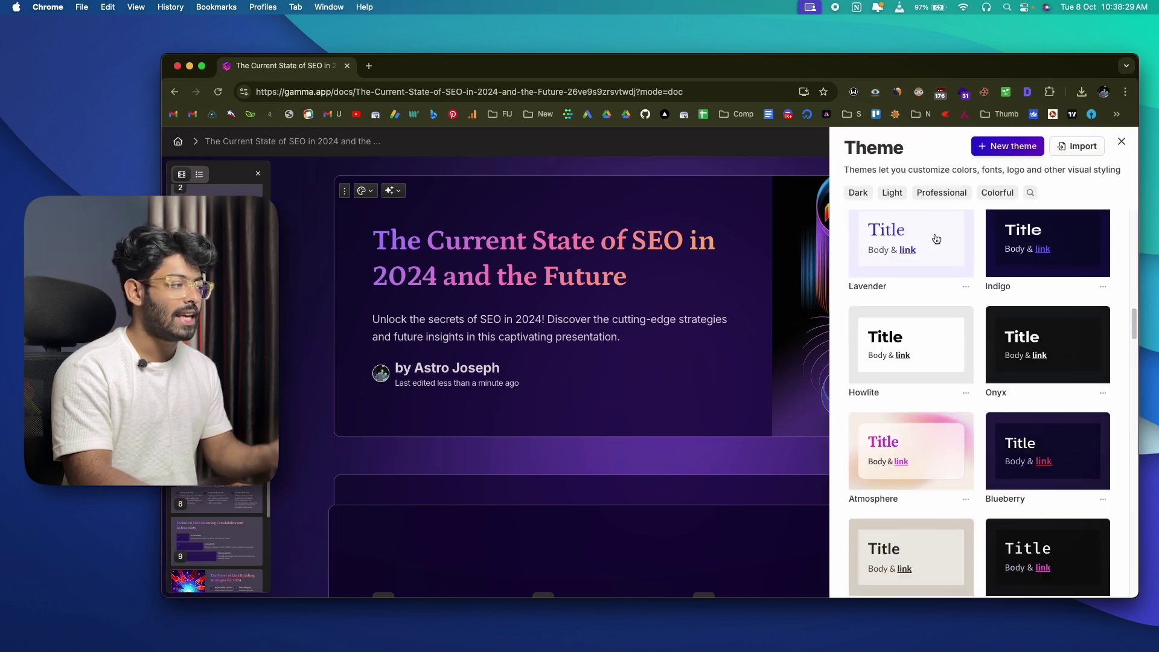
pyautogui.scroll(-4, 937, 239)
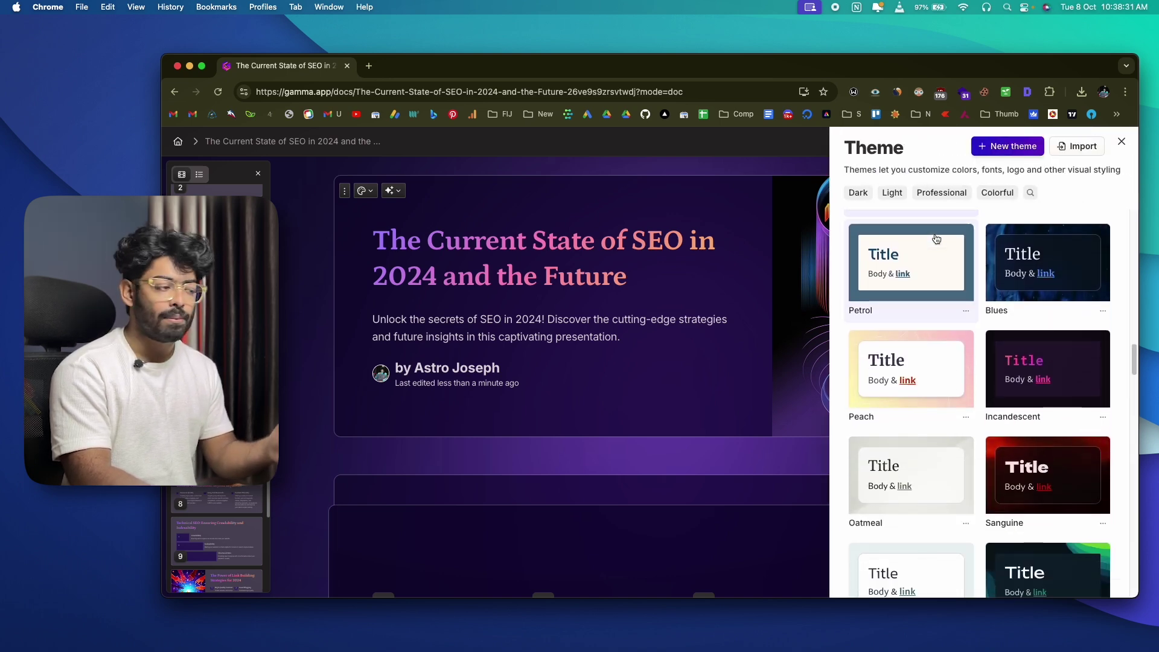
pyautogui.scroll(-1, 937, 239)
pyautogui.click(1047, 387)
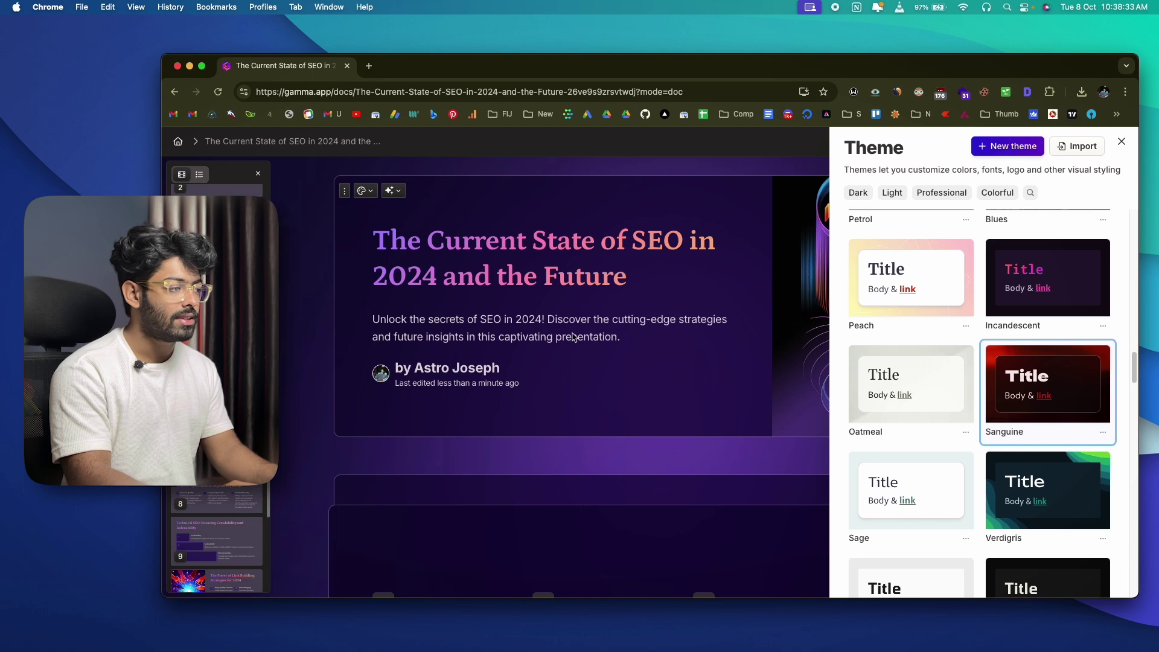
pyautogui.click(1040, 366)
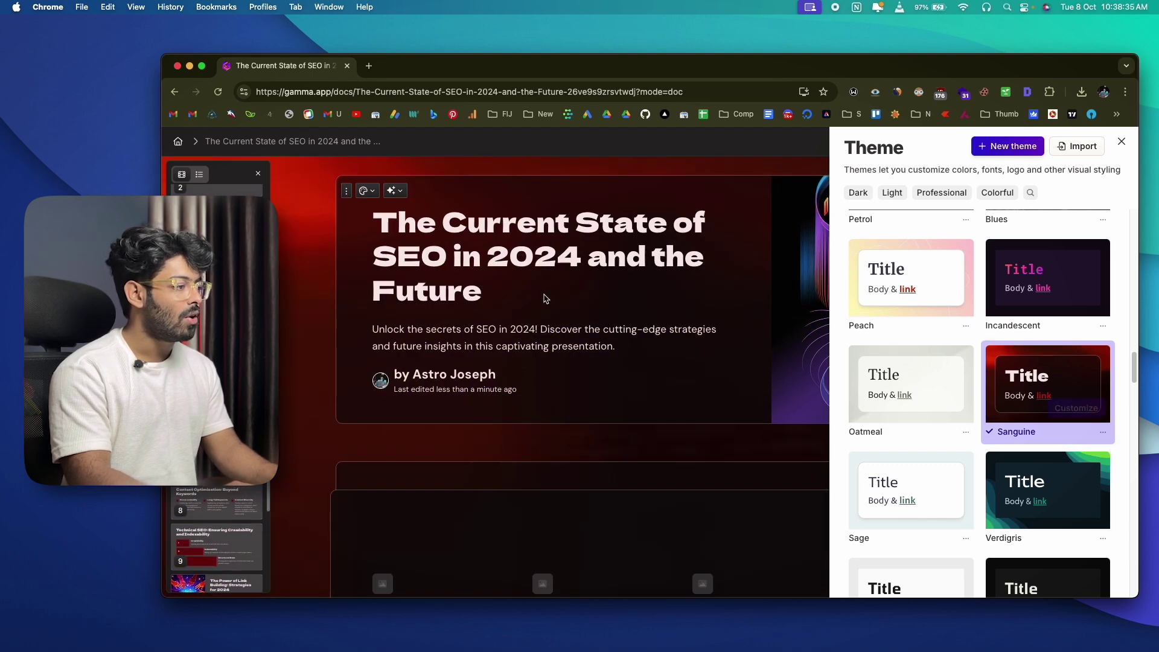
pyautogui.click(512, 441)
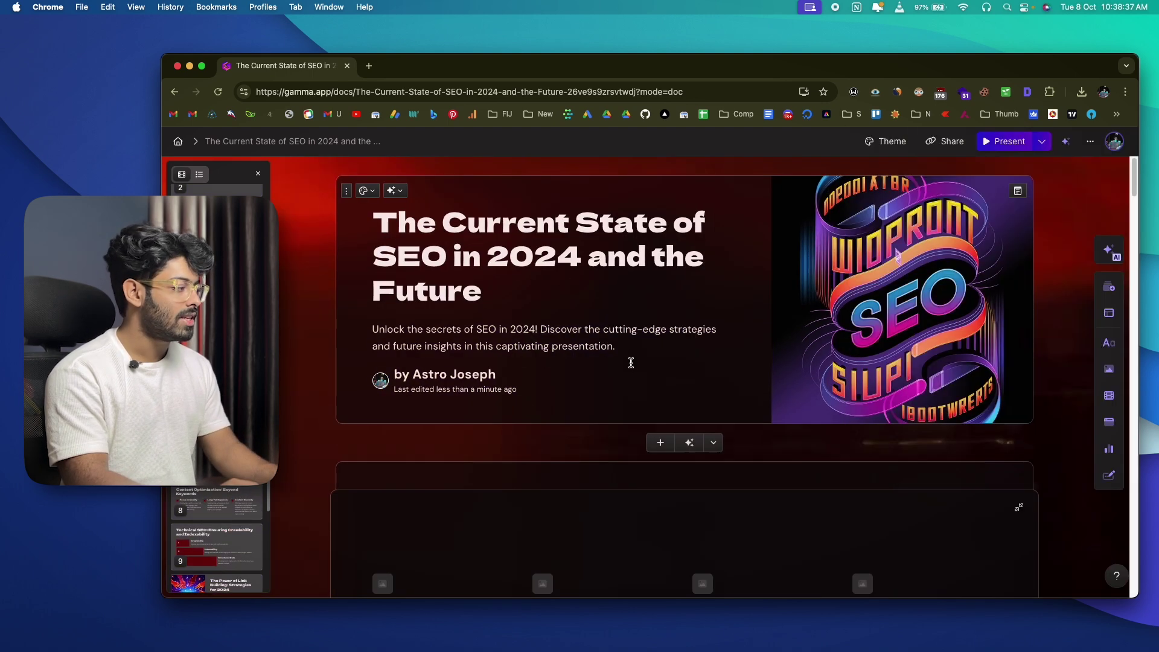
# Scroll through the restyled document's mobile-first indexing, voice search and user experience cards
pyautogui.scroll(-10, 631, 363)
pyautogui.scroll(-6, 632, 362)
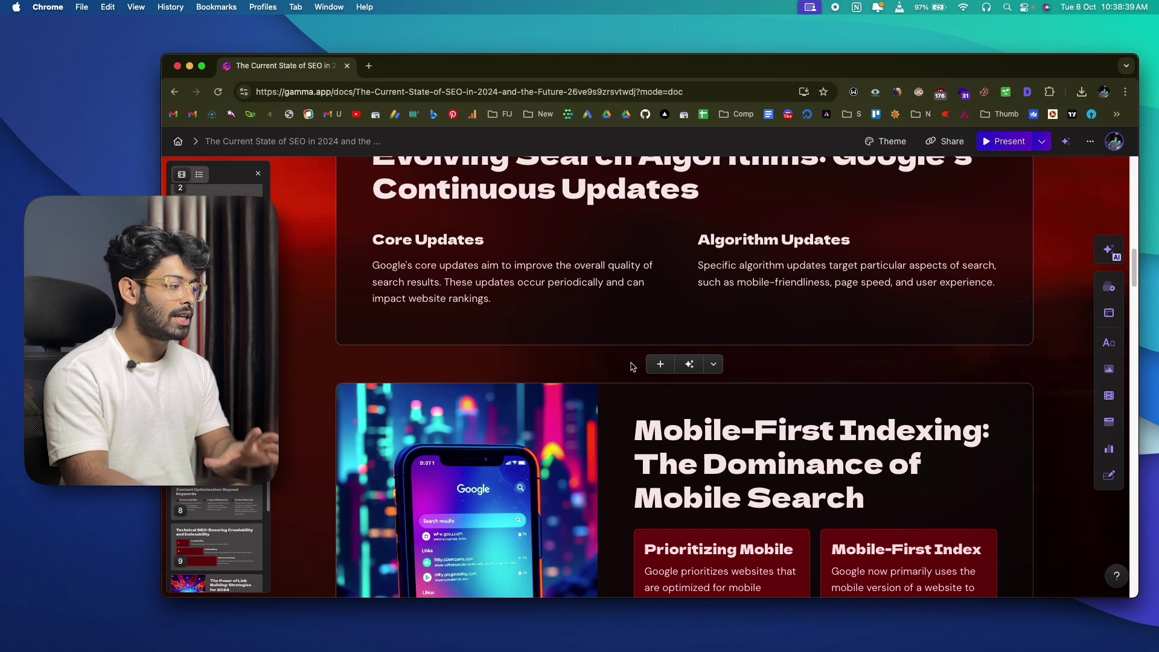
pyautogui.scroll(-5, 632, 364)
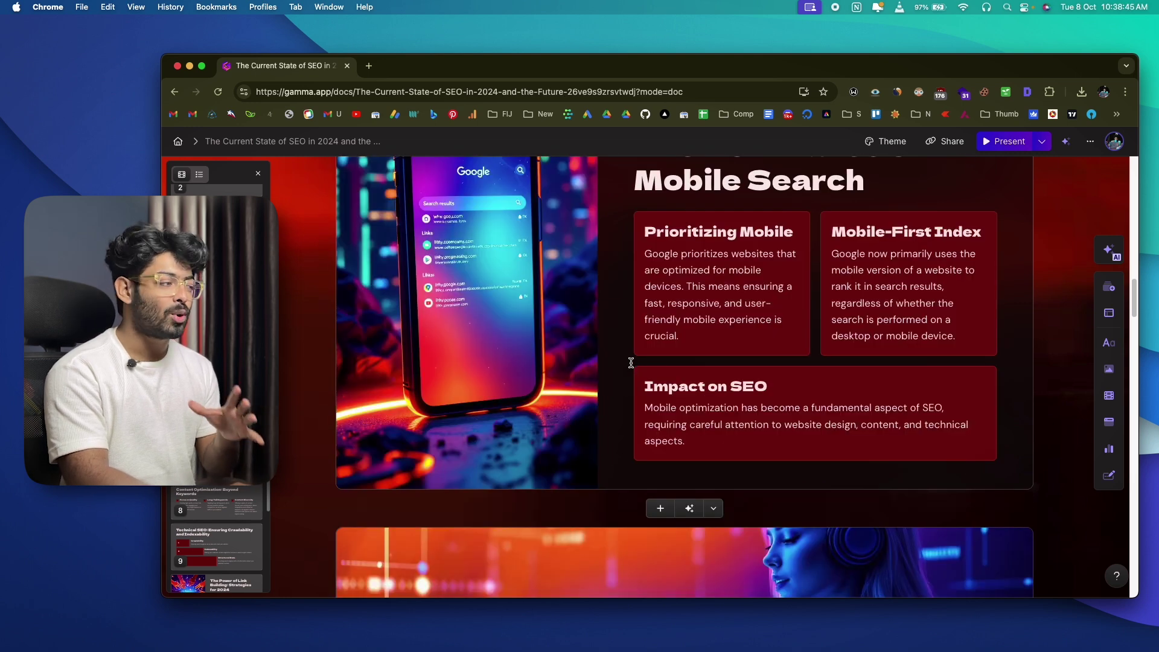
pyautogui.scroll(-6, 631, 363)
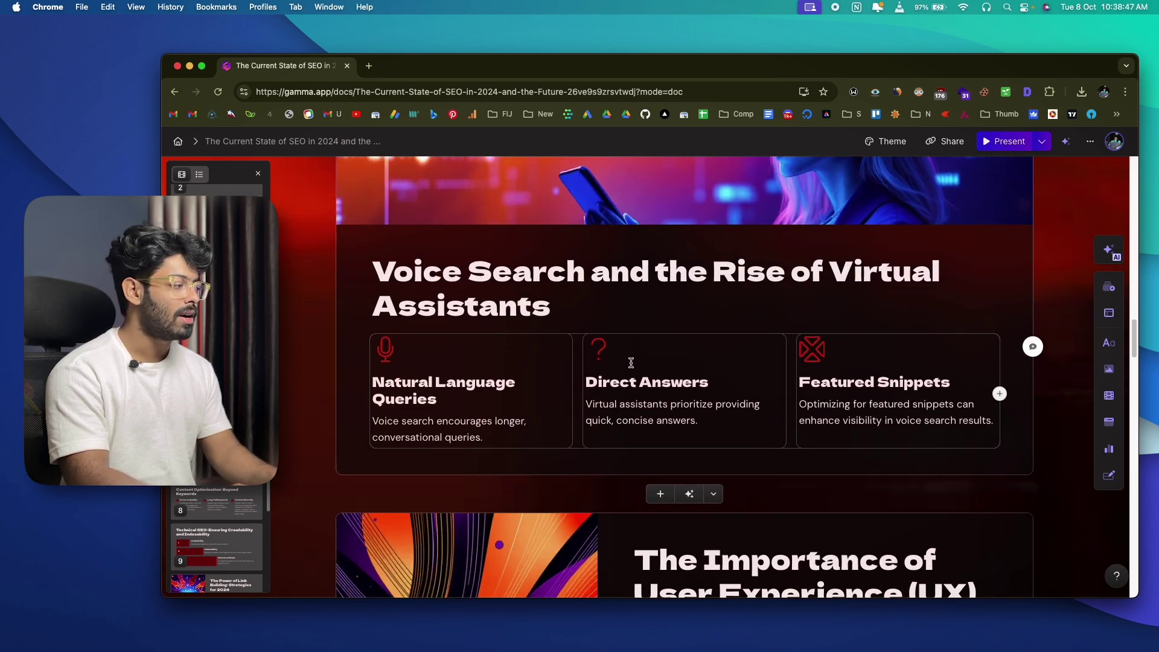
pyautogui.scroll(-5, 631, 363)
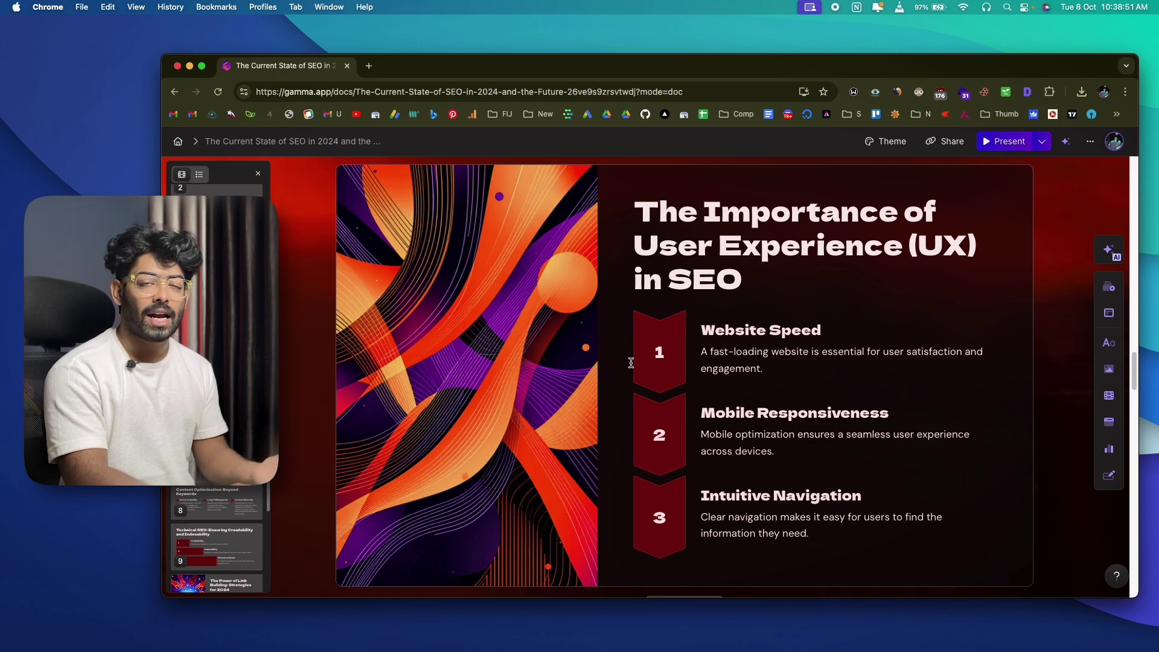
pyautogui.scroll(-2, 632, 363)
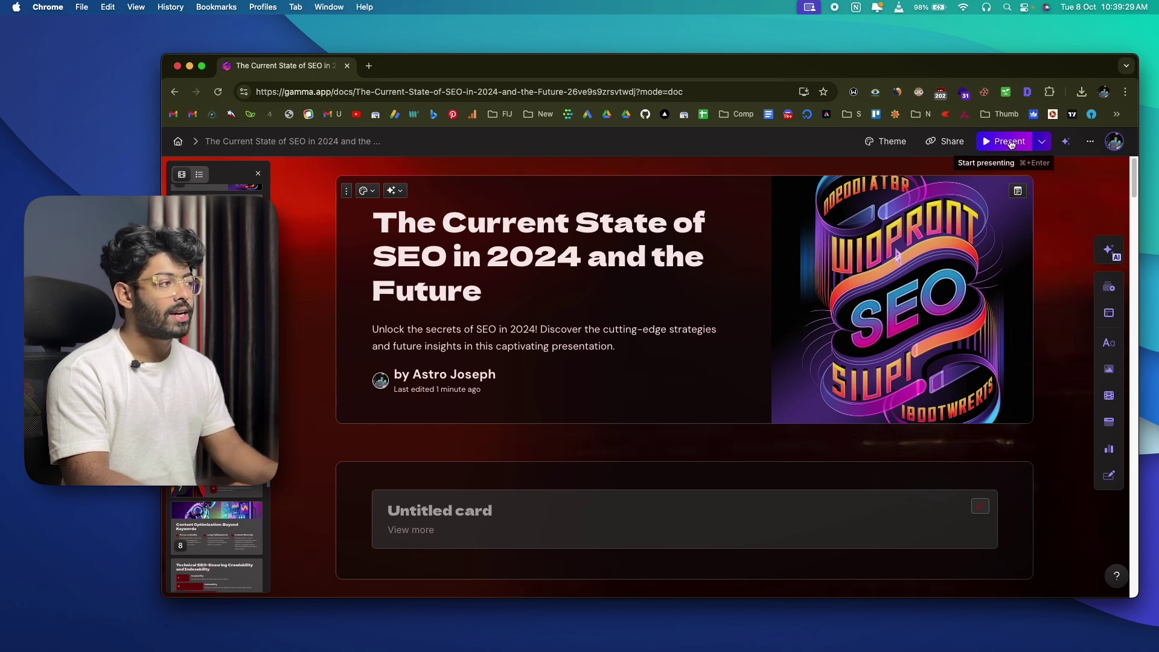
pyautogui.click(1042, 142)
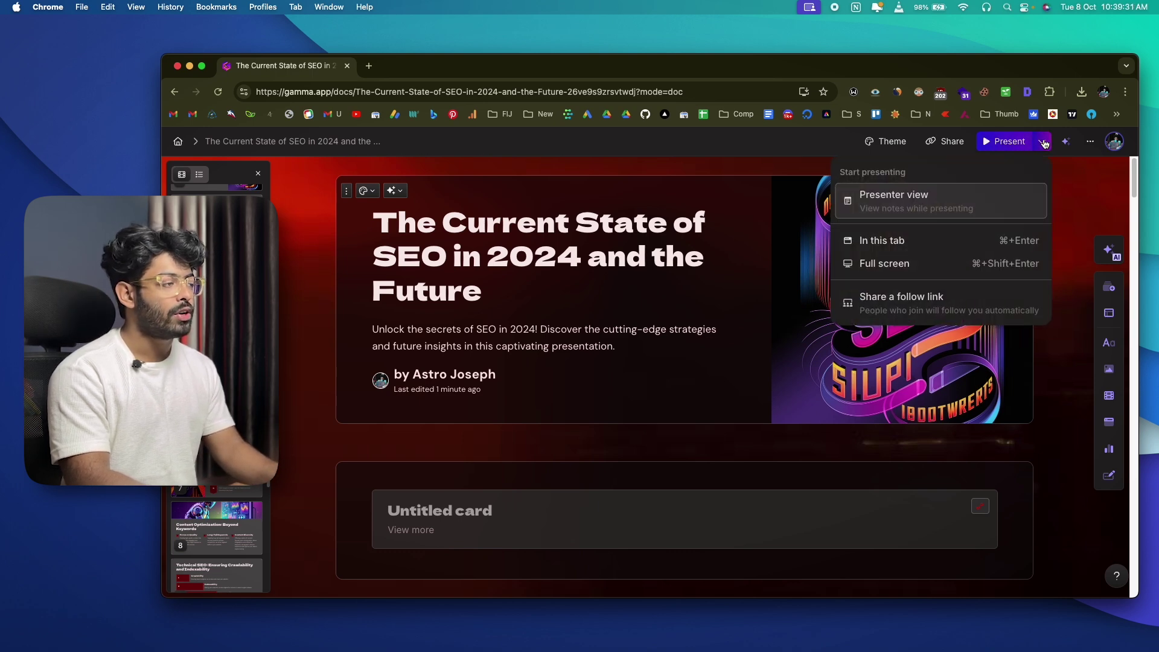
pyautogui.click(911, 264)
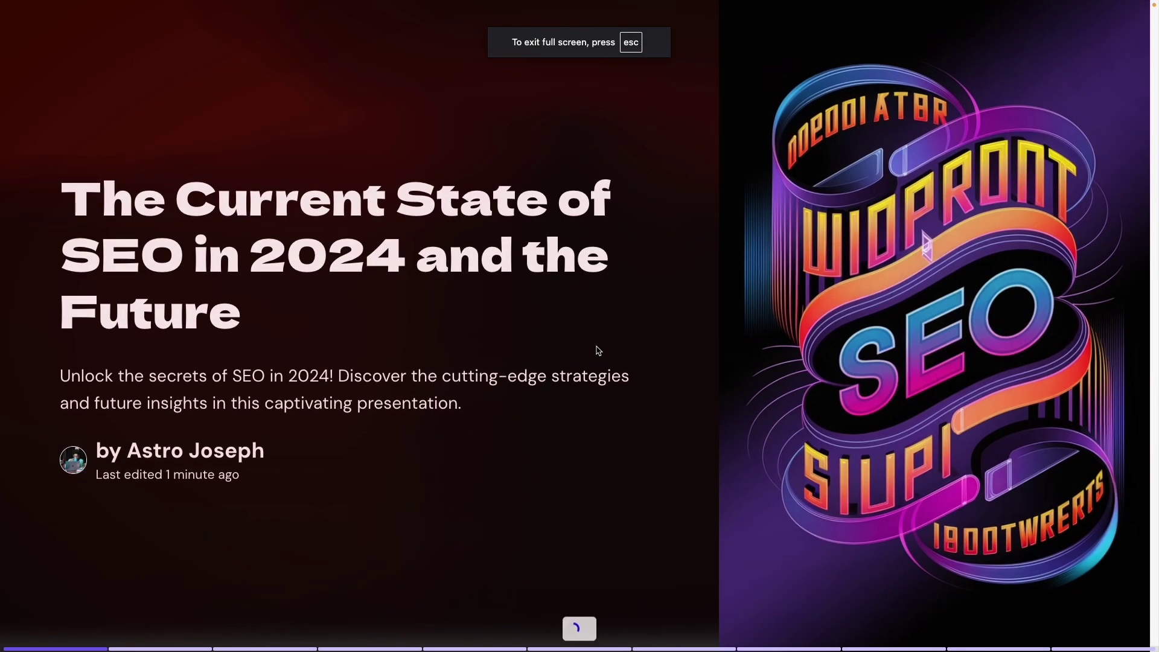
pyautogui.press('Right')
pyautogui.press('Right')
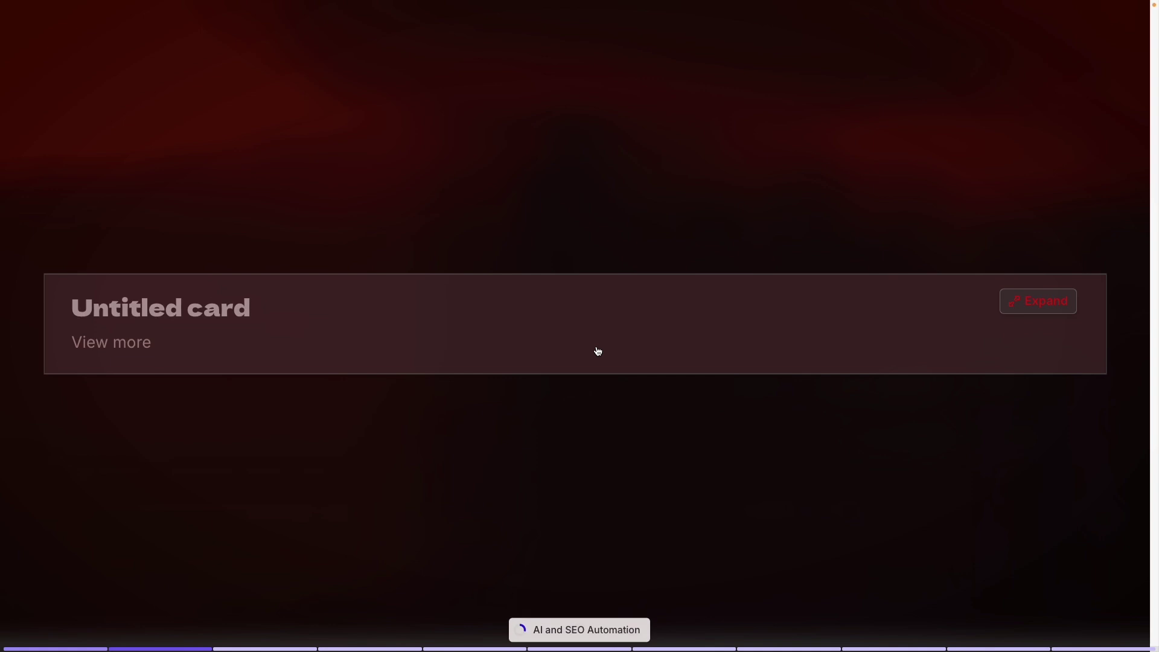
pyautogui.press('Right')
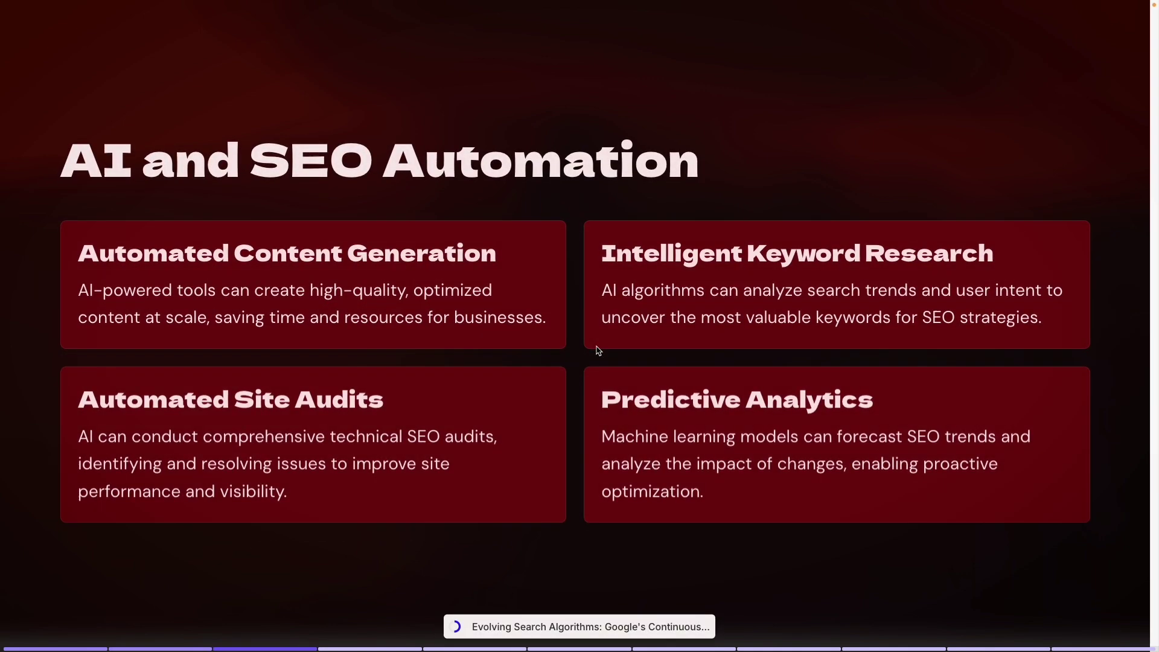
pyautogui.press('Right')
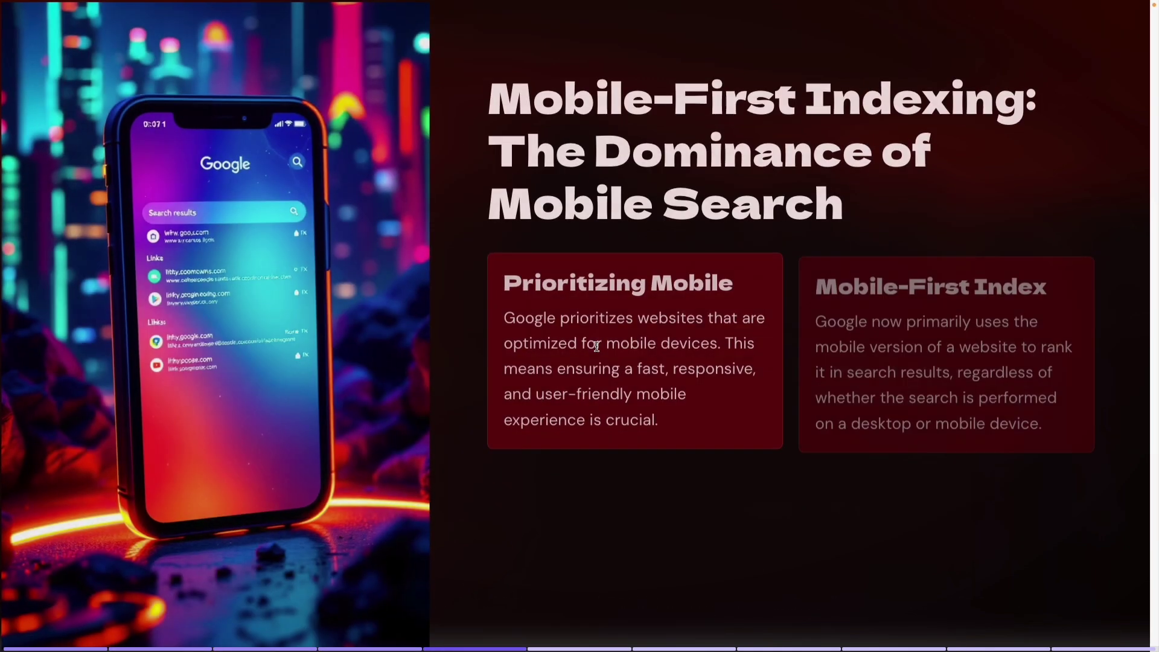
pyautogui.press('Right')
pyautogui.press('Right')
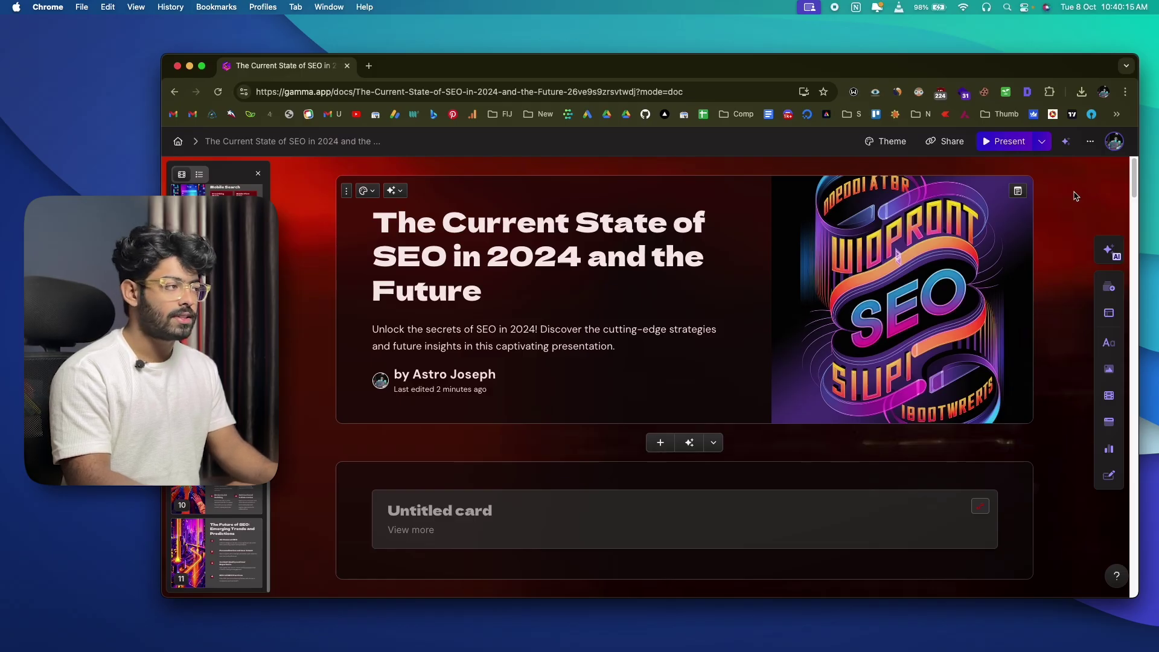
# Export the SEO document to PDF from the Share options' Export tab
pyautogui.click(945, 141)
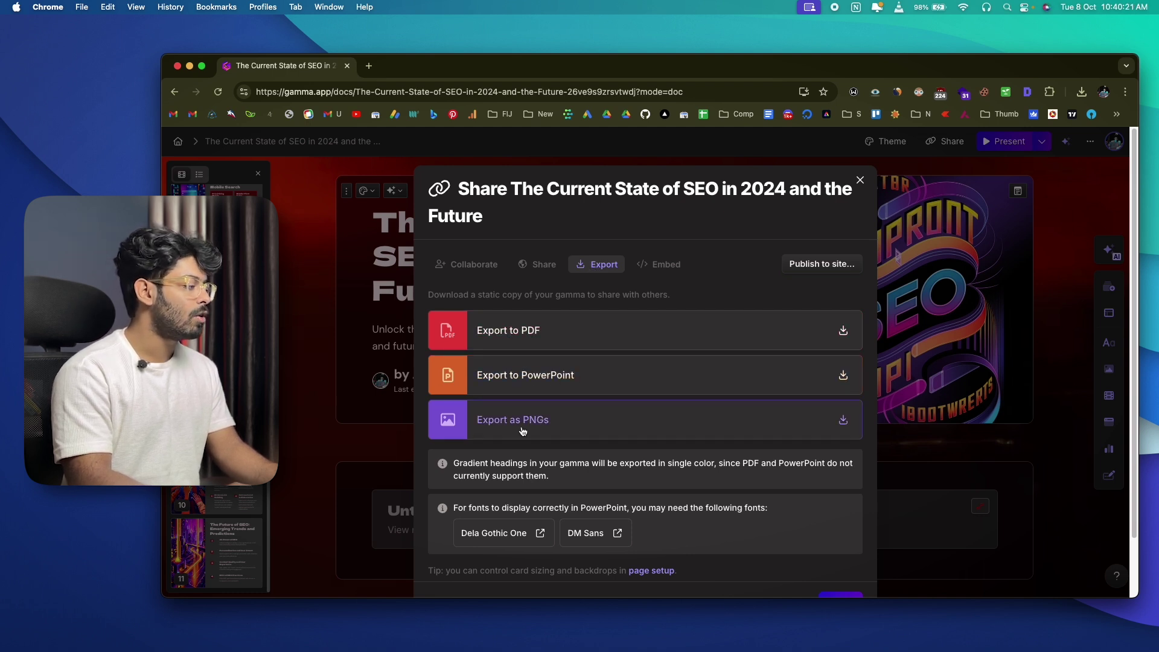
pyautogui.scroll(-1, 522, 429)
pyautogui.scroll(-2, 575, 403)
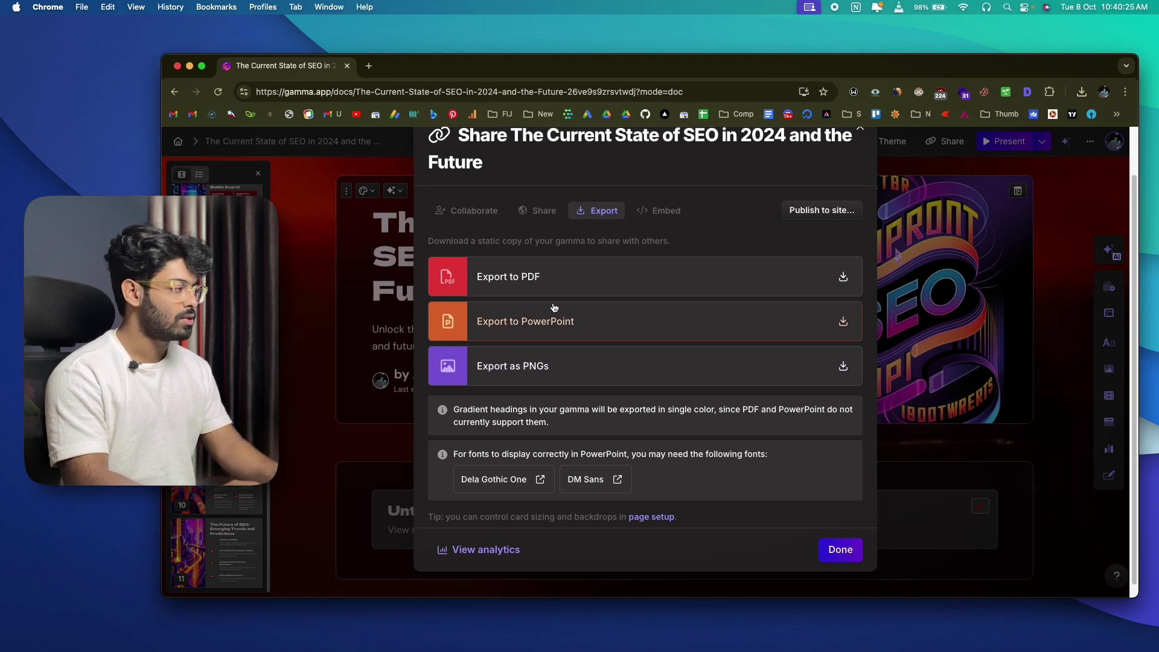
pyautogui.click(503, 278)
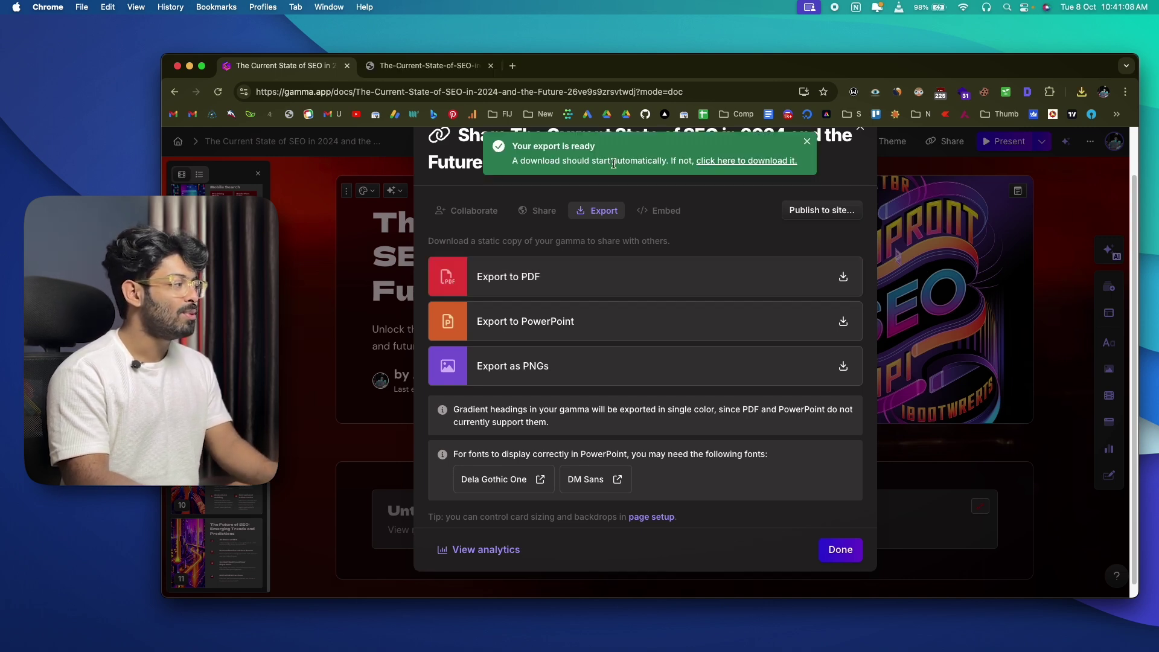
# Switch to the exported 11-page SEO PDF in Chrome and scroll through it
pyautogui.click(420, 67)
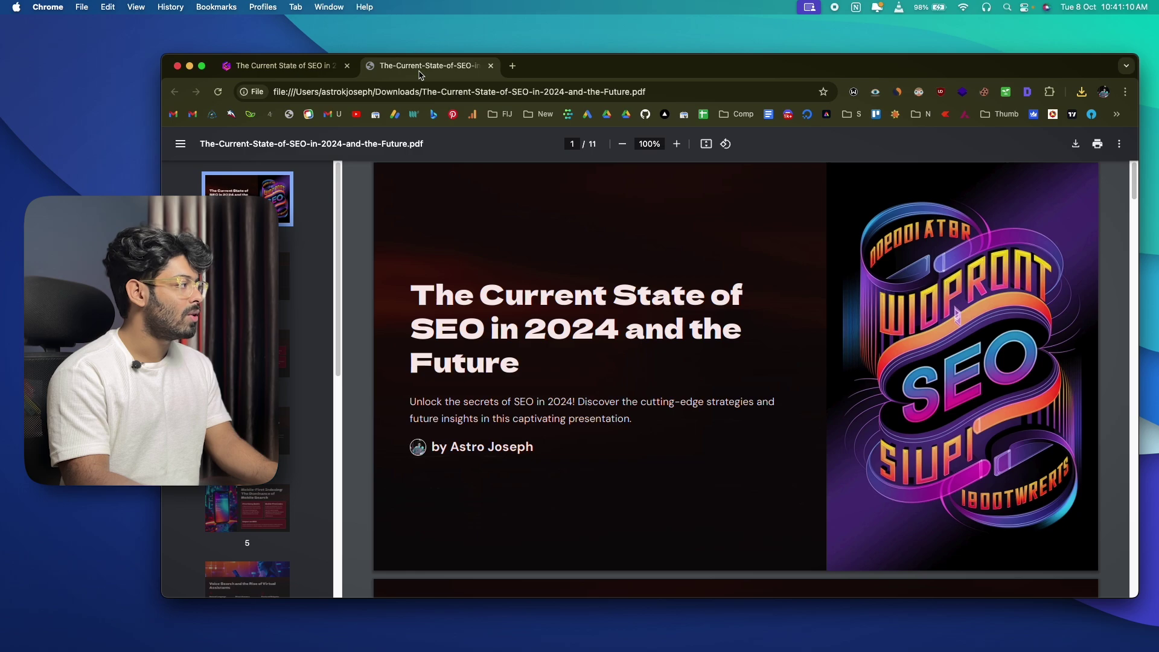
pyautogui.scroll(-20, 585, 310)
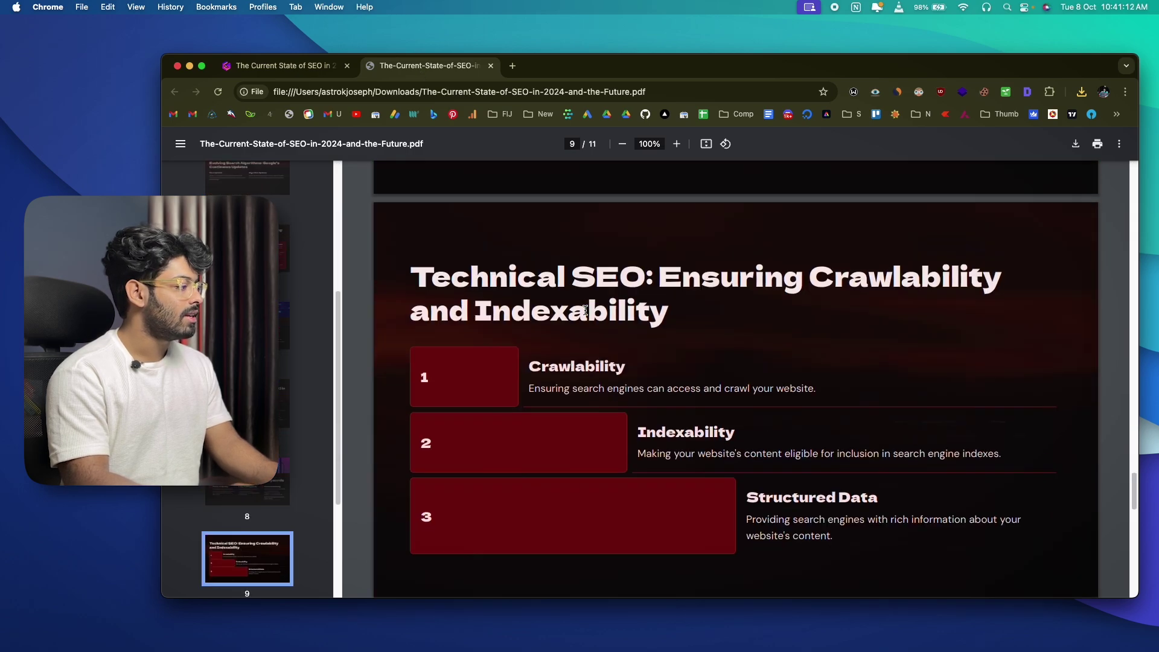
pyautogui.scroll(-2, 585, 310)
pyautogui.scroll(15, 580, 326)
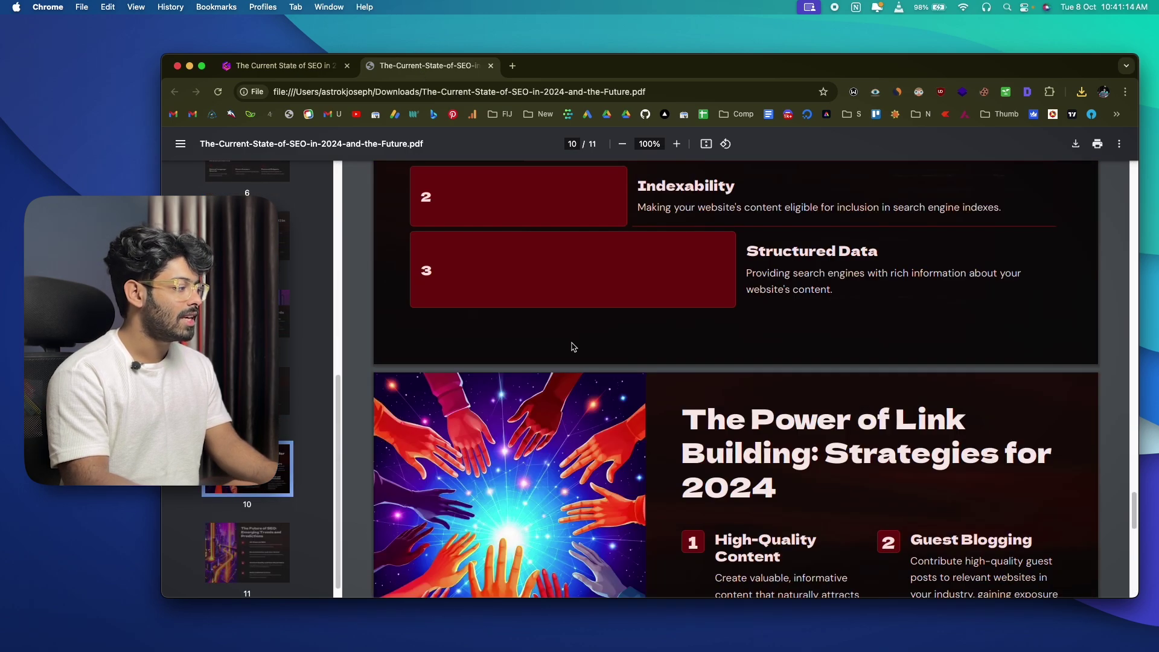
pyautogui.scroll(6, 573, 346)
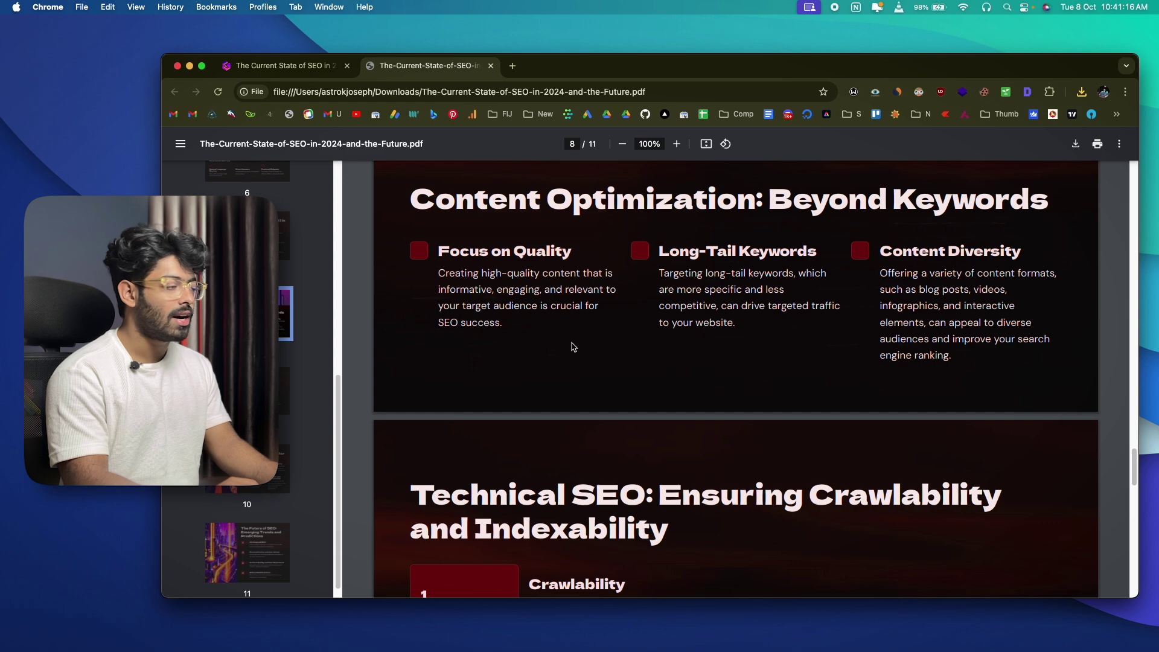
pyautogui.scroll(15, 573, 347)
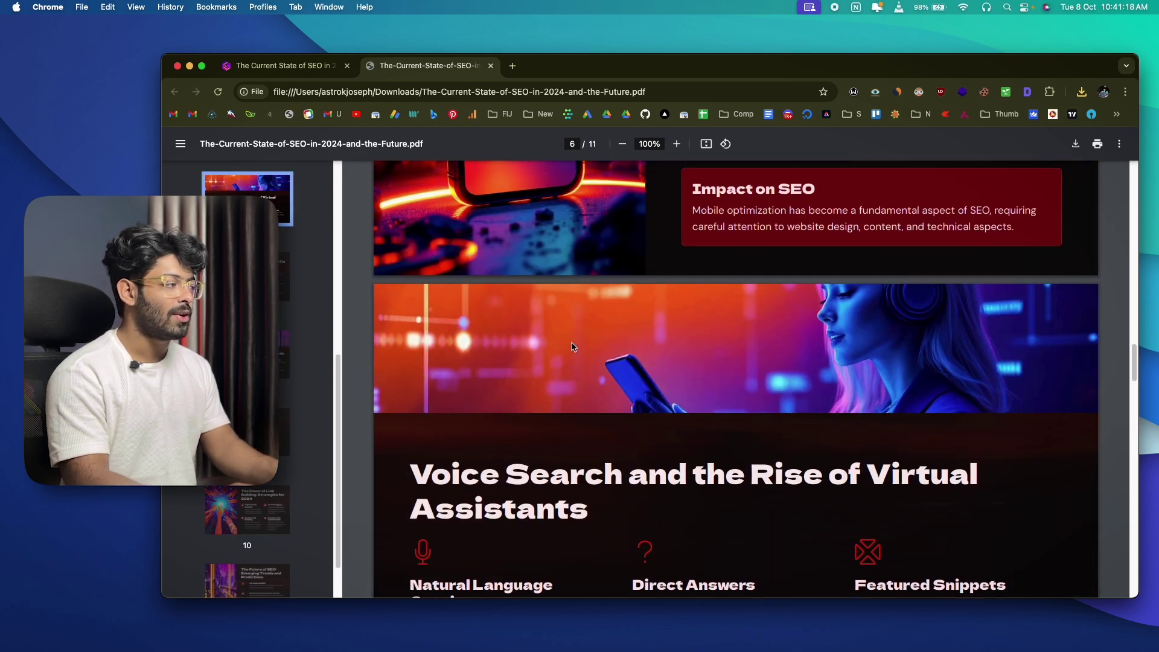
pyautogui.scroll(20, 573, 346)
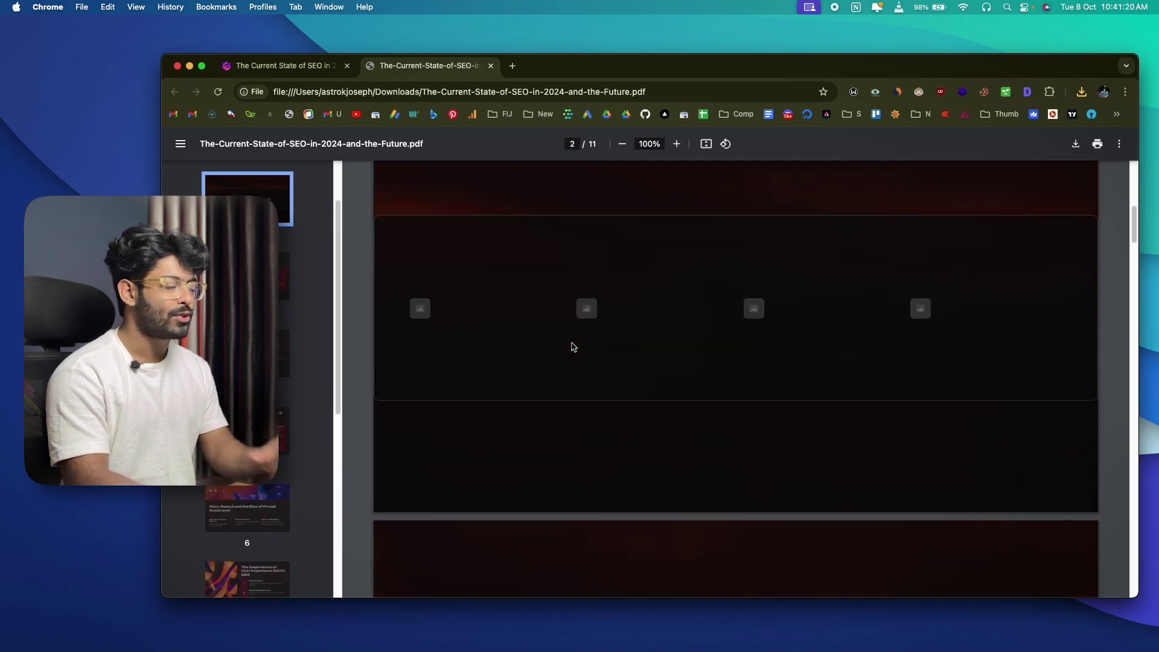
pyautogui.scroll(1, 573, 346)
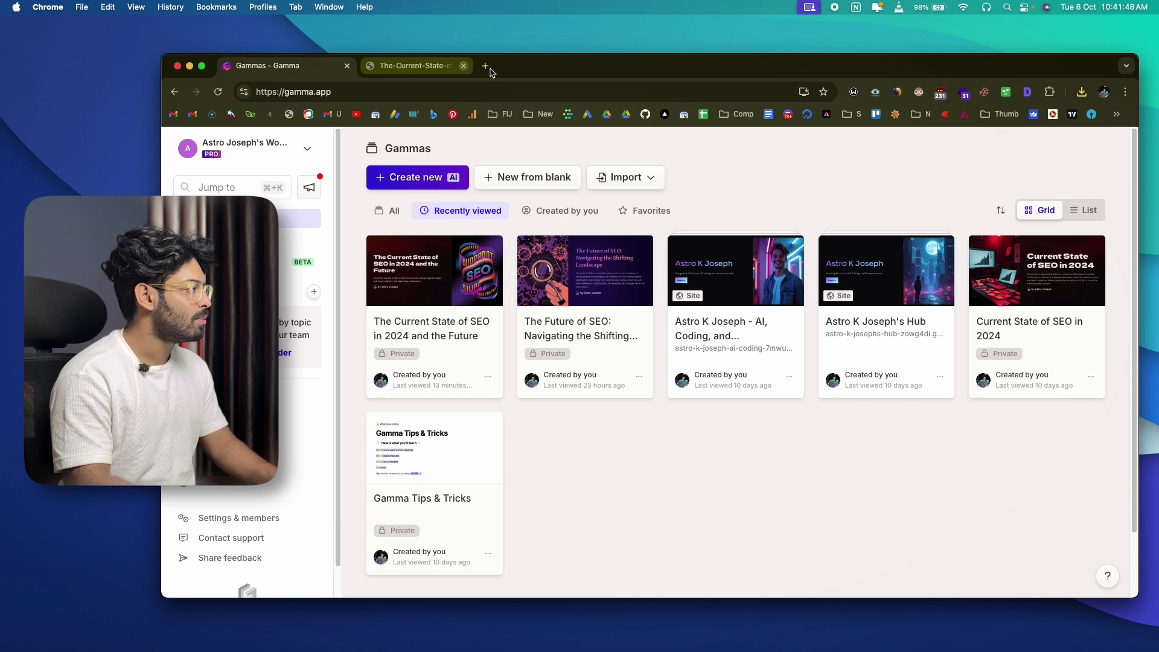
# Close the PDF tab and start generating a new Webpage gamma from a prompt
pyautogui.click(490, 65)
pyautogui.click(419, 181)
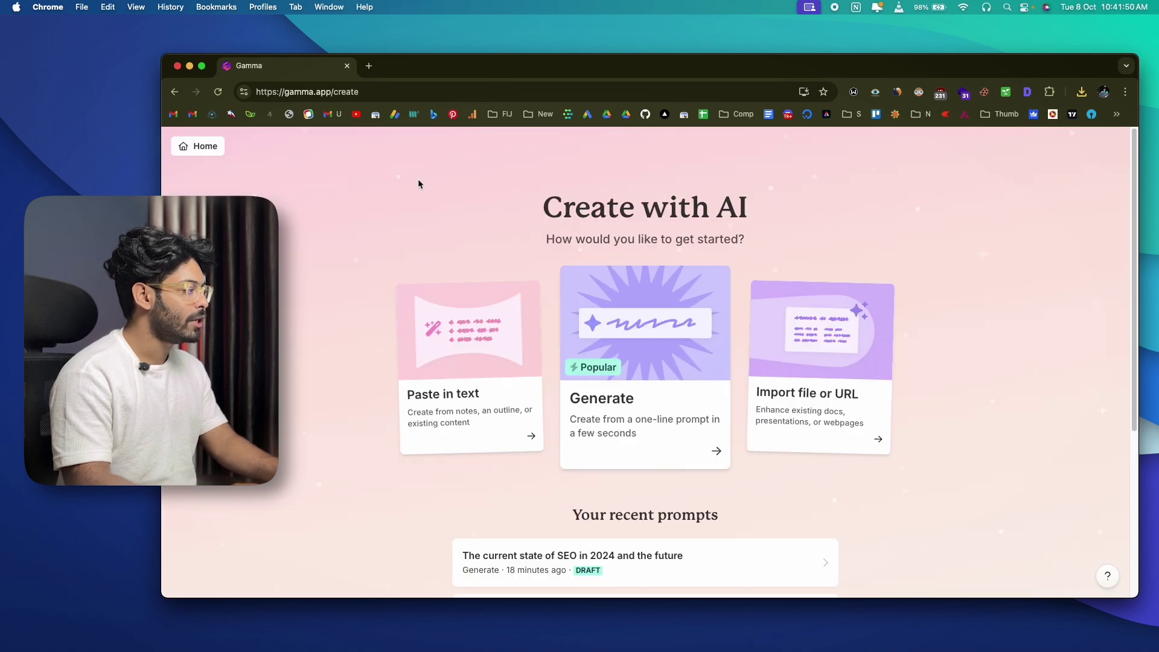
pyautogui.click(618, 342)
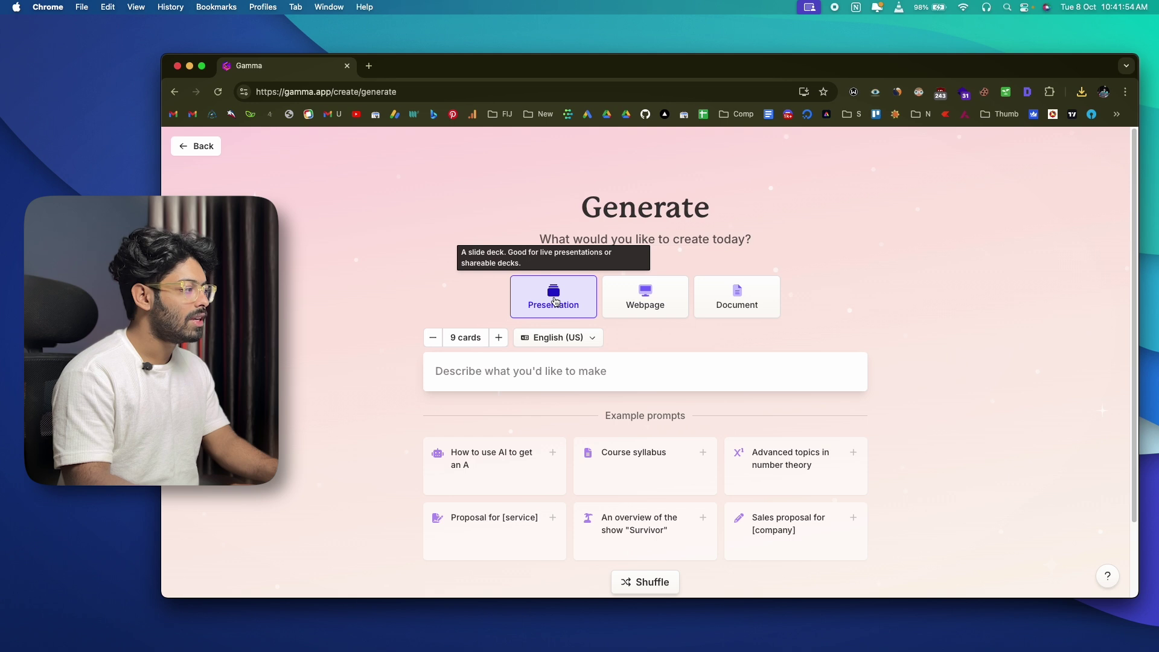
pyautogui.click(645, 297)
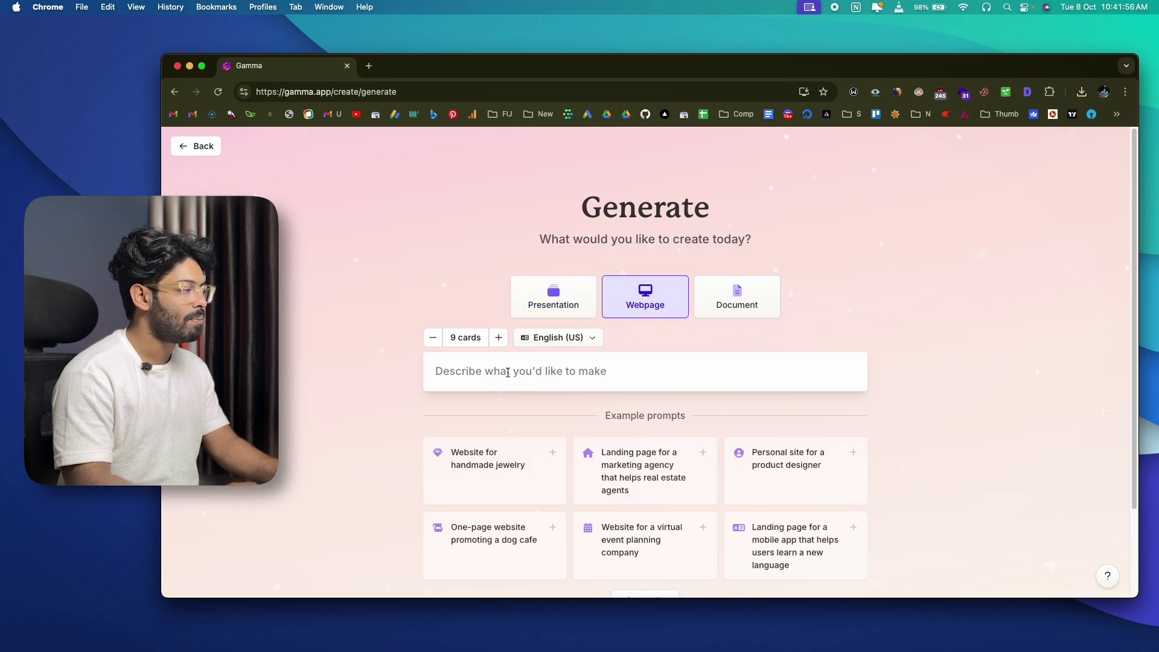
# Use the 'Personal site for a product designer' example prompt and generate its outline
pyautogui.scroll(-1, 472, 373)
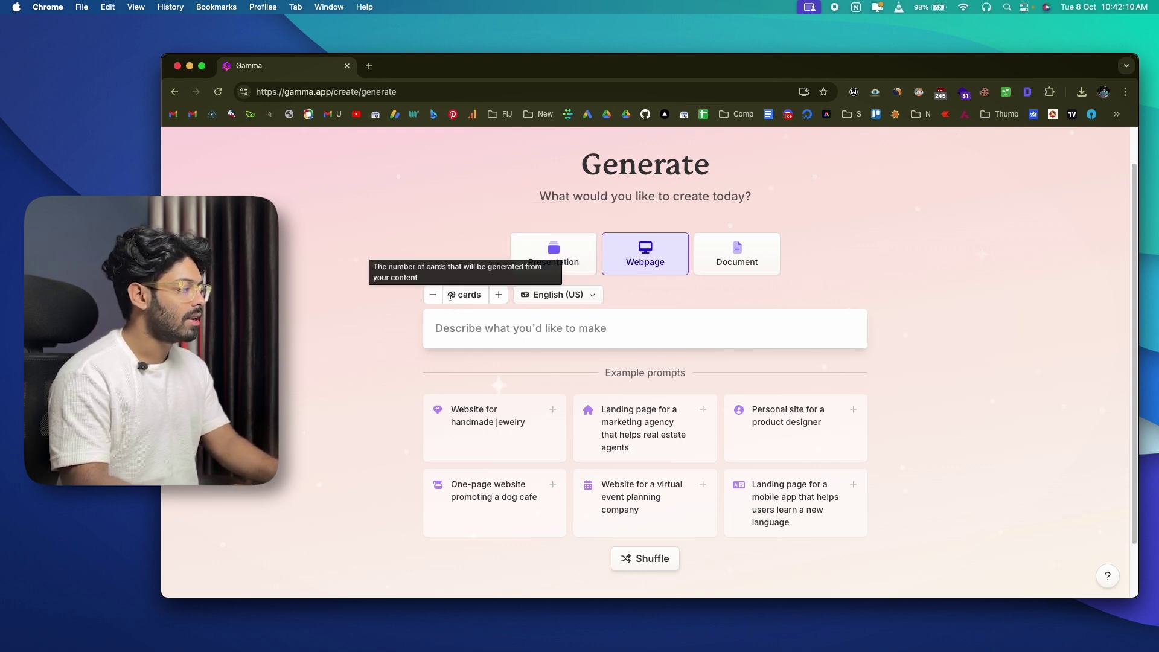
pyautogui.click(517, 331)
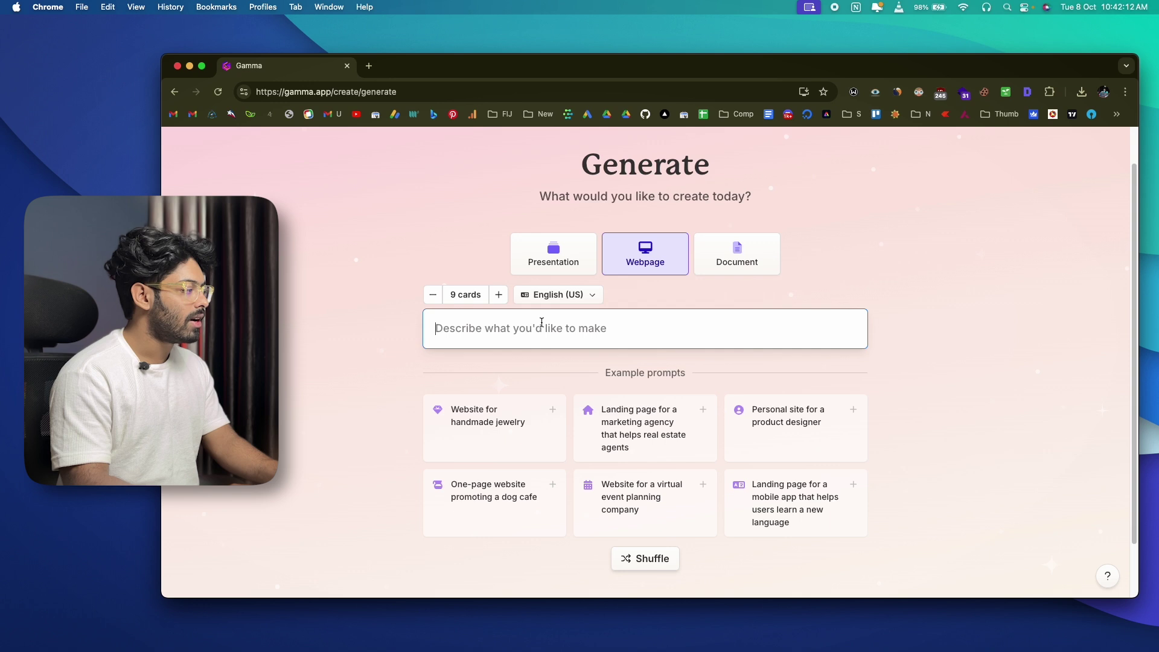
pyautogui.click(802, 443)
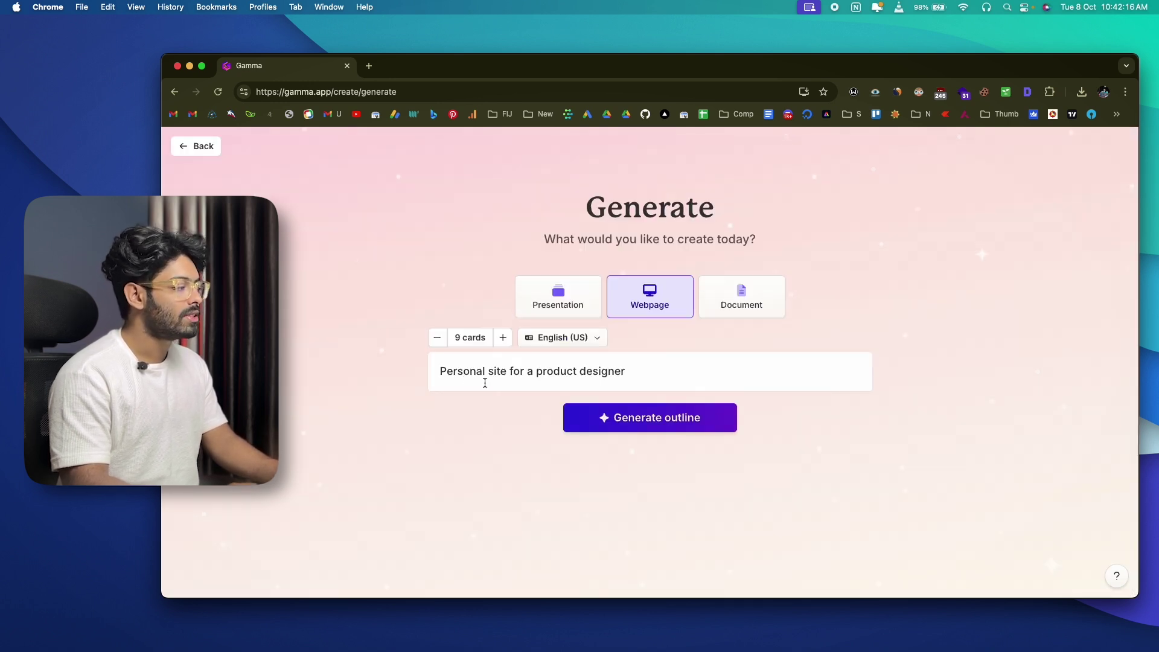
pyautogui.click(633, 421)
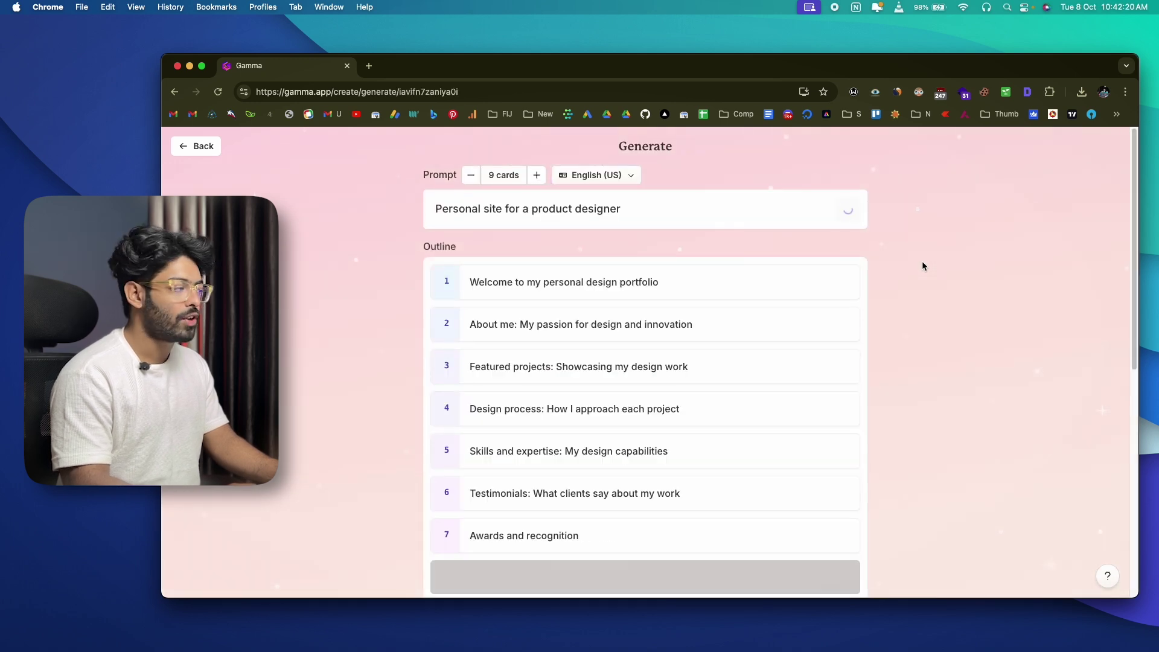
# Review the nine-card outline, set image source to Web with All images license, and continue
pyautogui.scroll(-3, 608, 290)
pyautogui.scroll(-5, 608, 292)
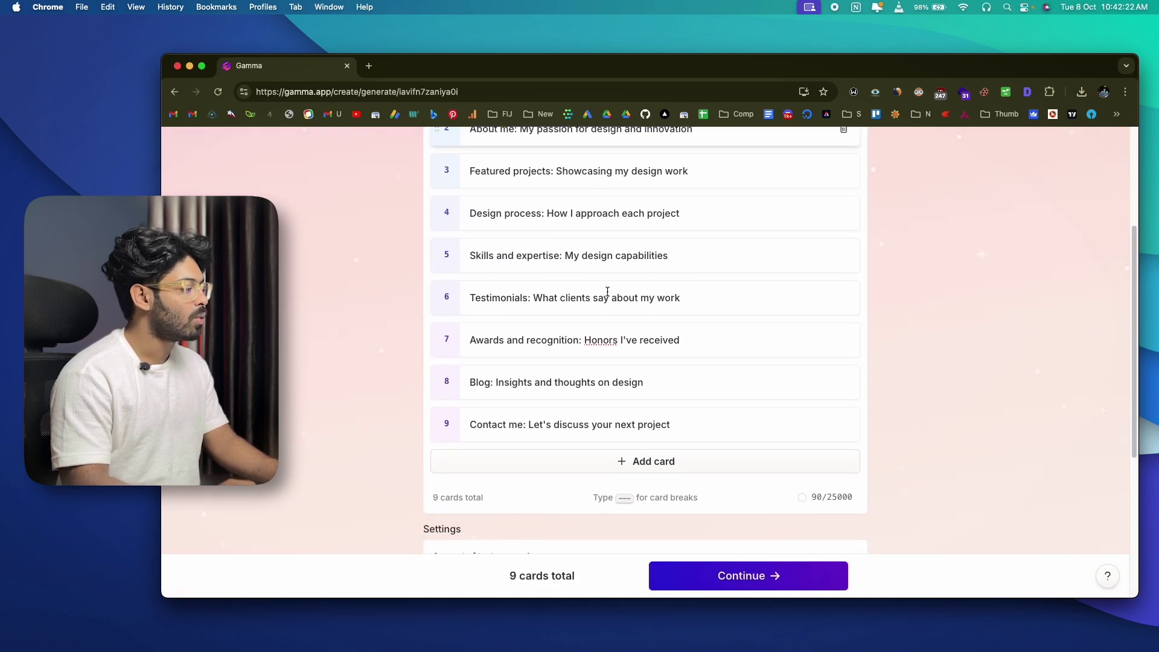
pyautogui.scroll(4, 608, 291)
pyautogui.scroll(2, 608, 292)
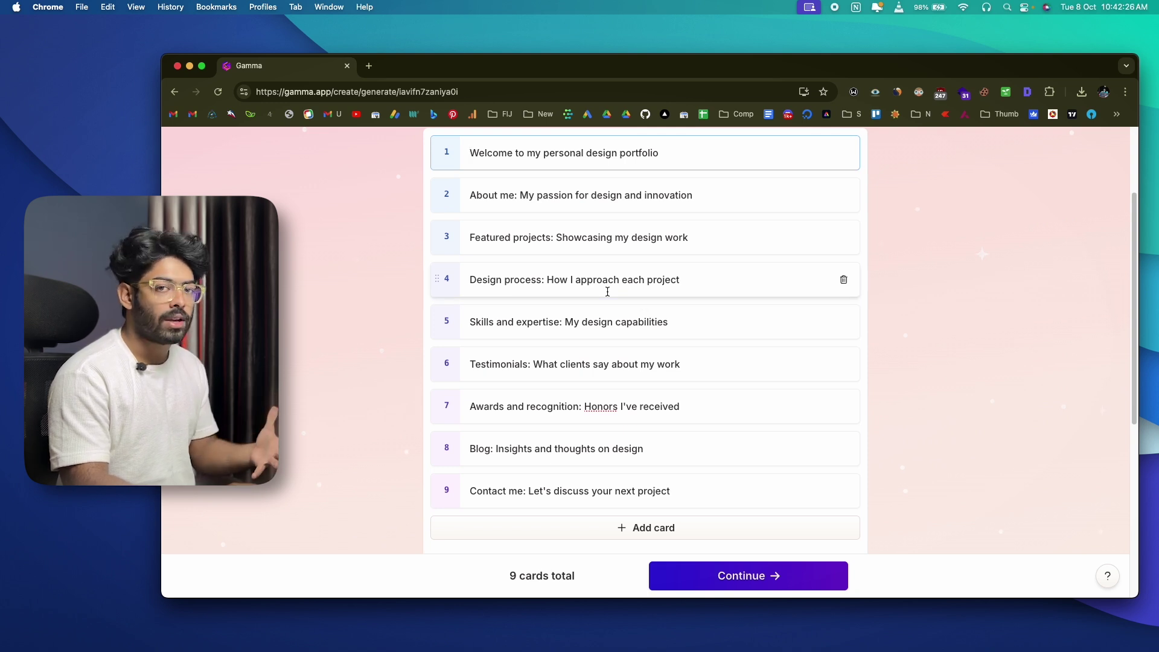
pyautogui.scroll(1, 608, 292)
pyautogui.scroll(-5, 608, 292)
pyautogui.scroll(-3, 608, 291)
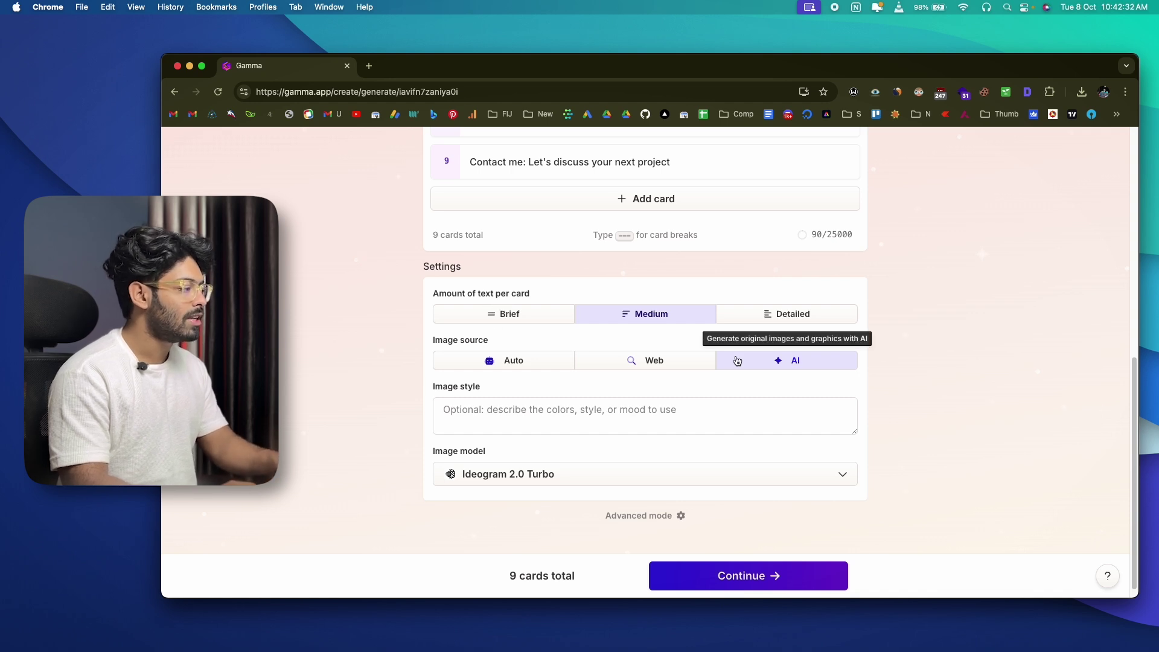
pyautogui.click(674, 367)
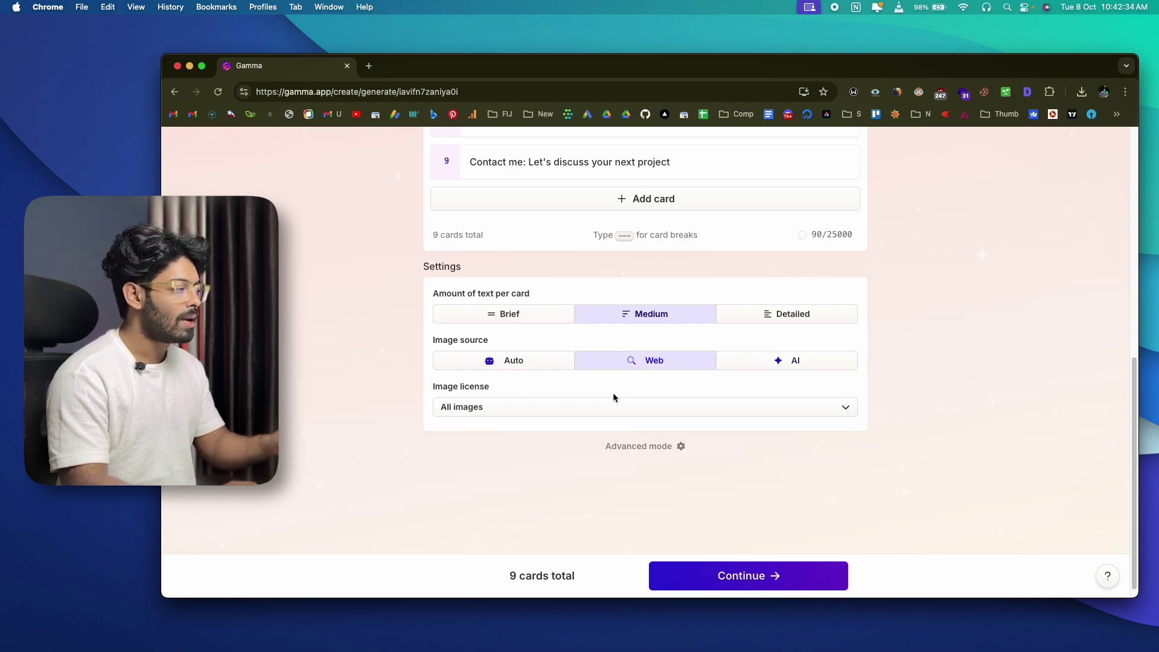
pyautogui.click(558, 413)
pyautogui.click(468, 446)
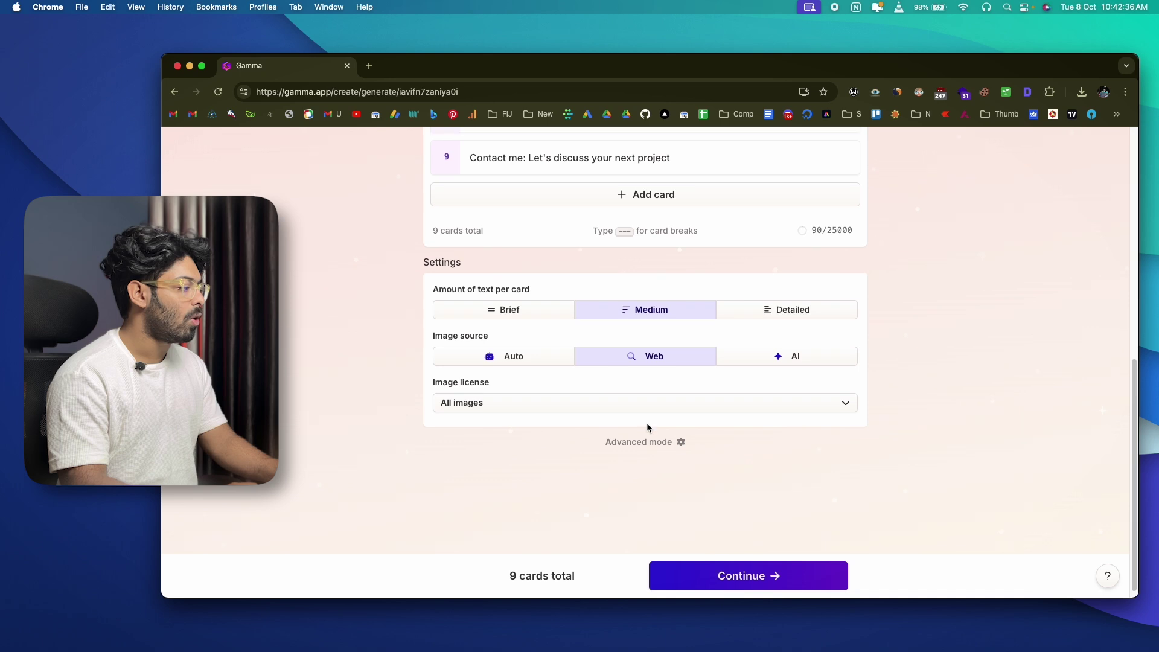
pyautogui.scroll(-1, 646, 423)
pyautogui.click(731, 577)
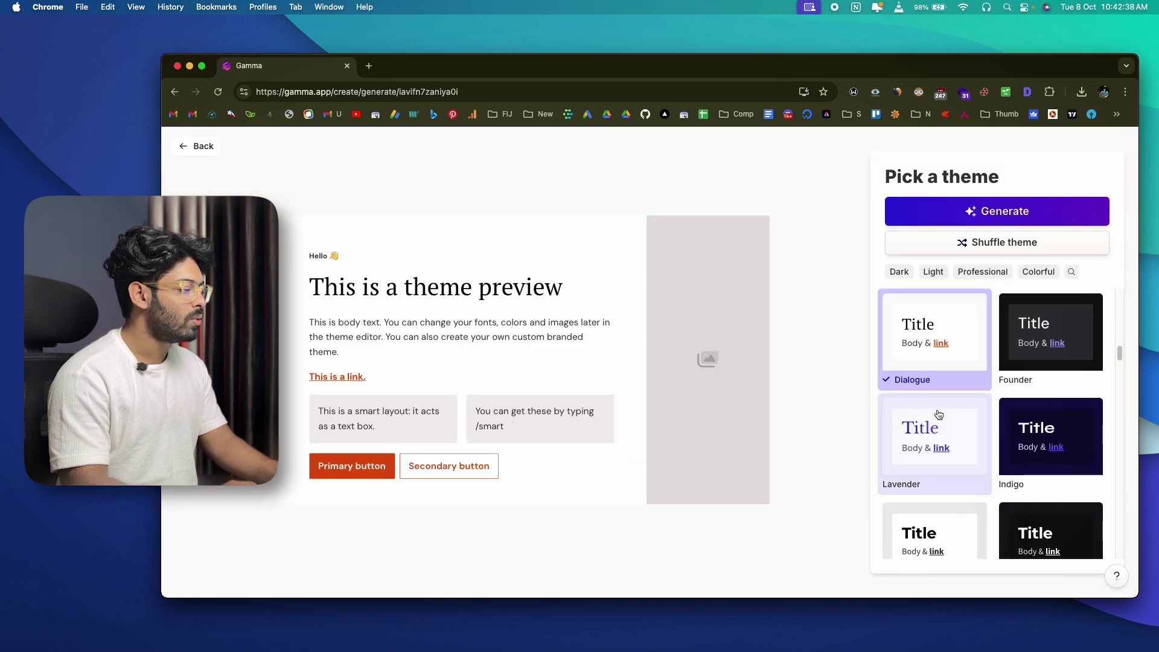
# Choose the dark purple Indigo theme and generate the product design portfolio site
pyautogui.scroll(-3, 1024, 317)
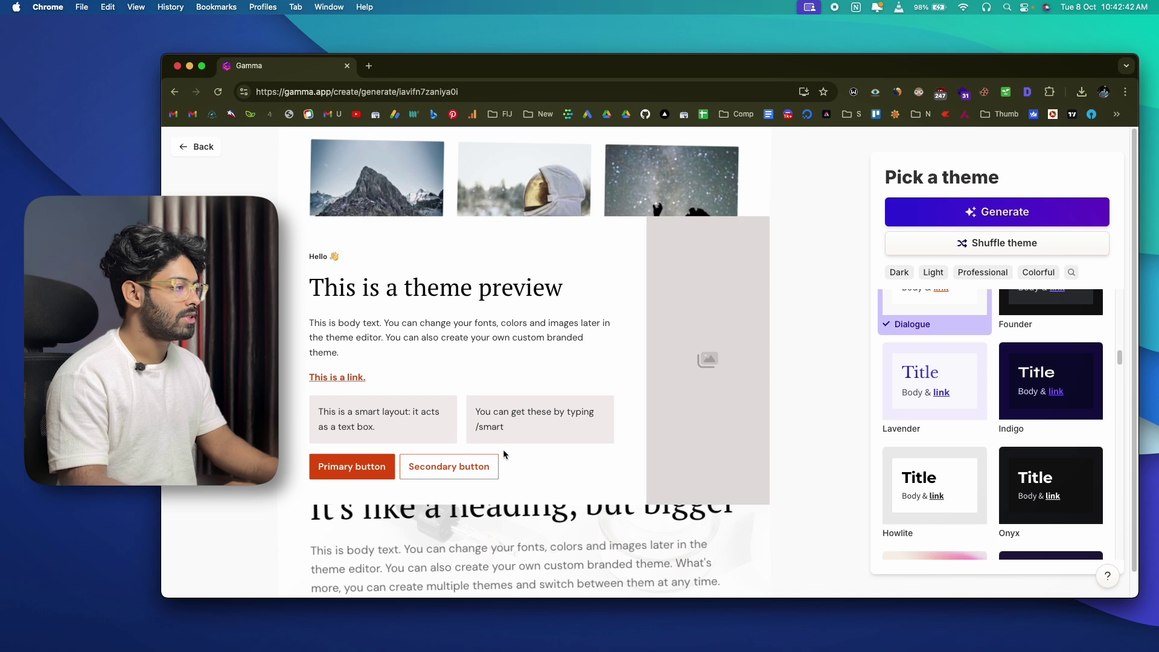
pyautogui.click(1030, 380)
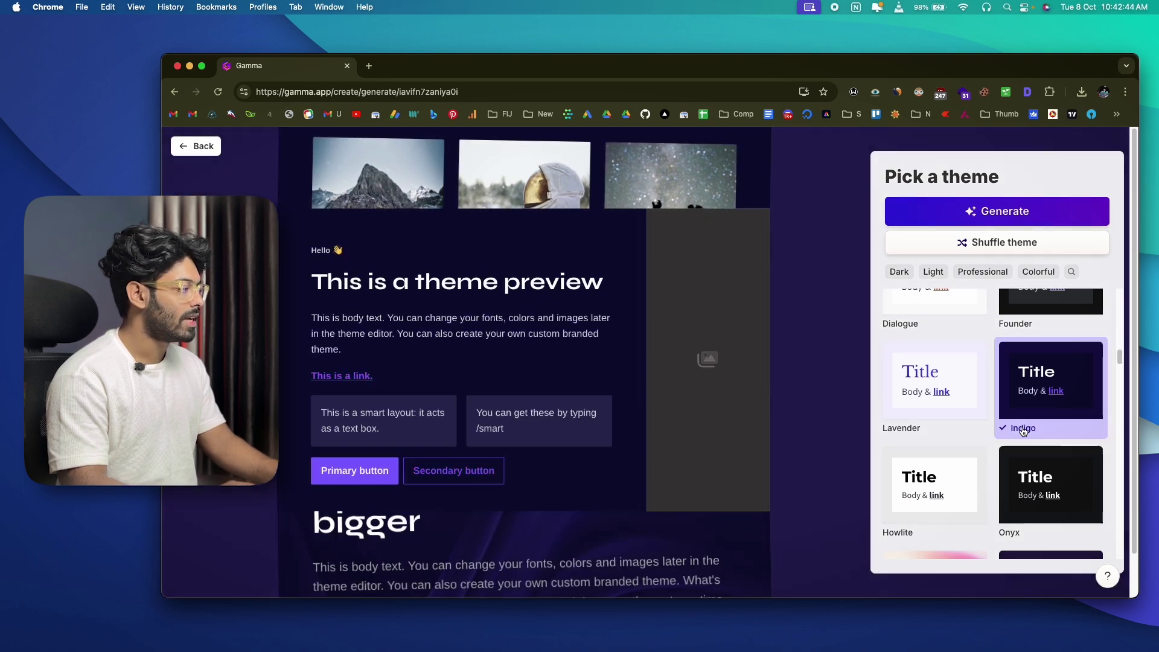
pyautogui.click(1035, 213)
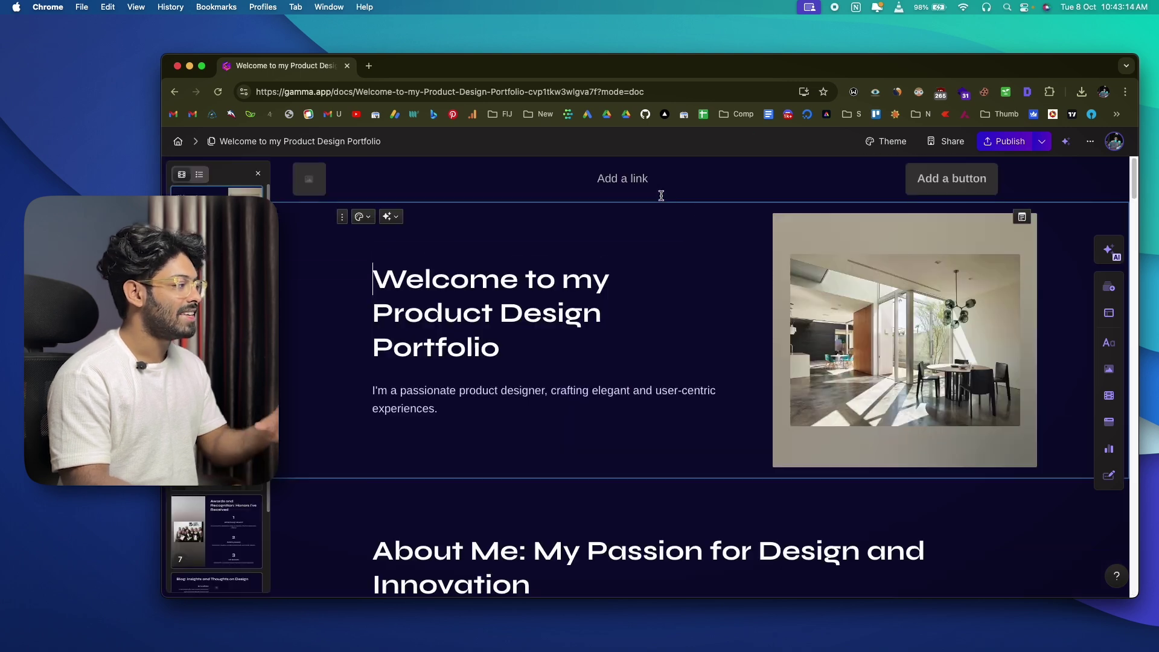
# Scroll through the generated portfolio and select the Welcome heading and its accent image
pyautogui.scroll(-6, 548, 217)
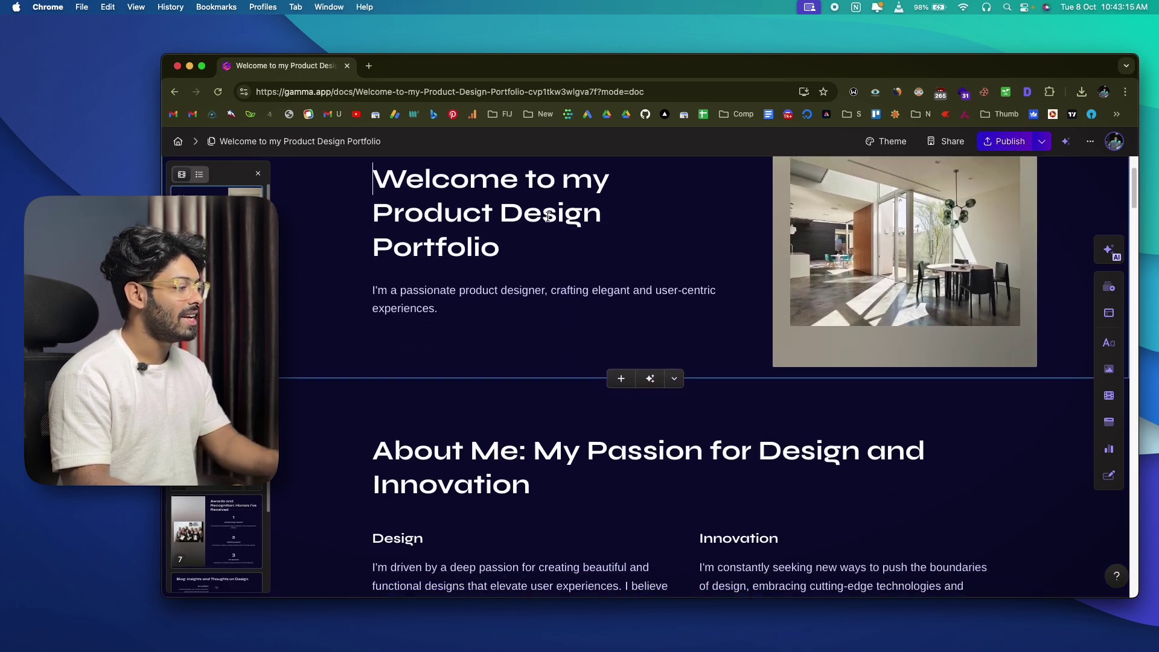
pyautogui.scroll(-5, 548, 217)
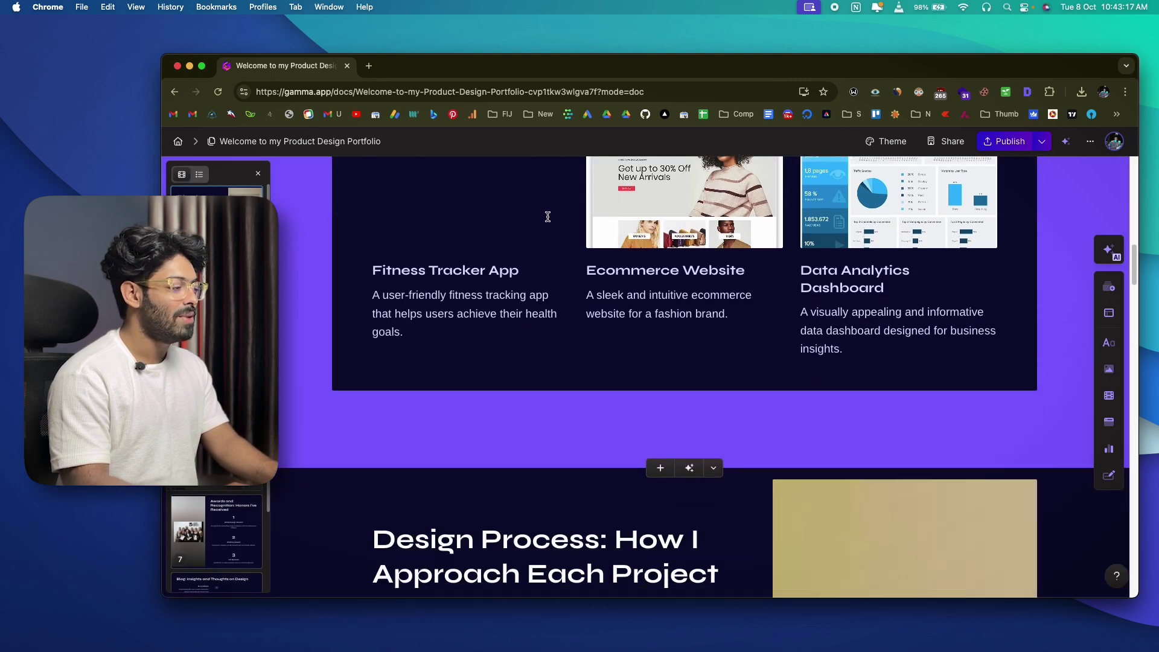
pyautogui.scroll(10, 547, 217)
pyautogui.scroll(1, 547, 216)
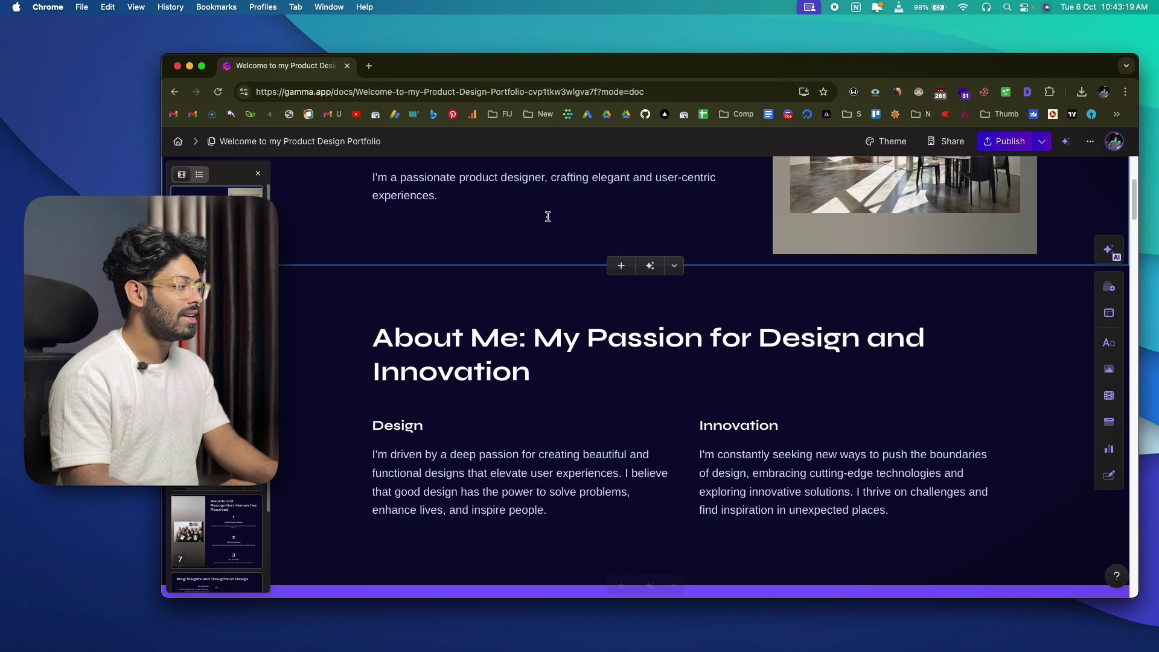
pyautogui.scroll(8, 547, 217)
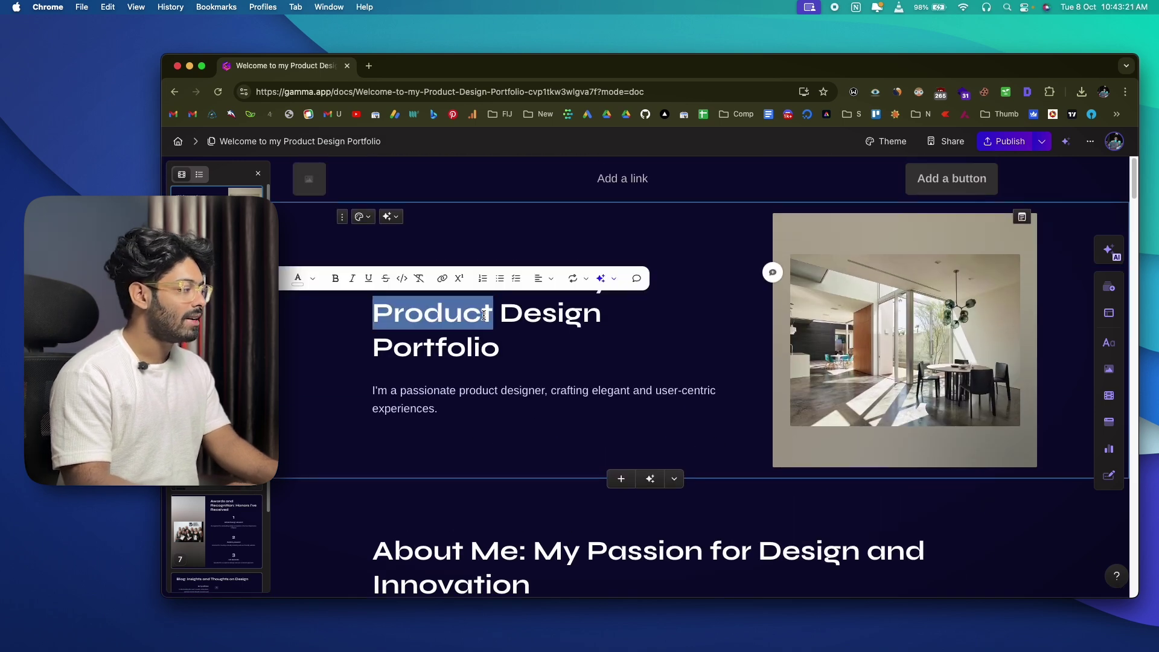
pyautogui.tripleClick(483, 314)
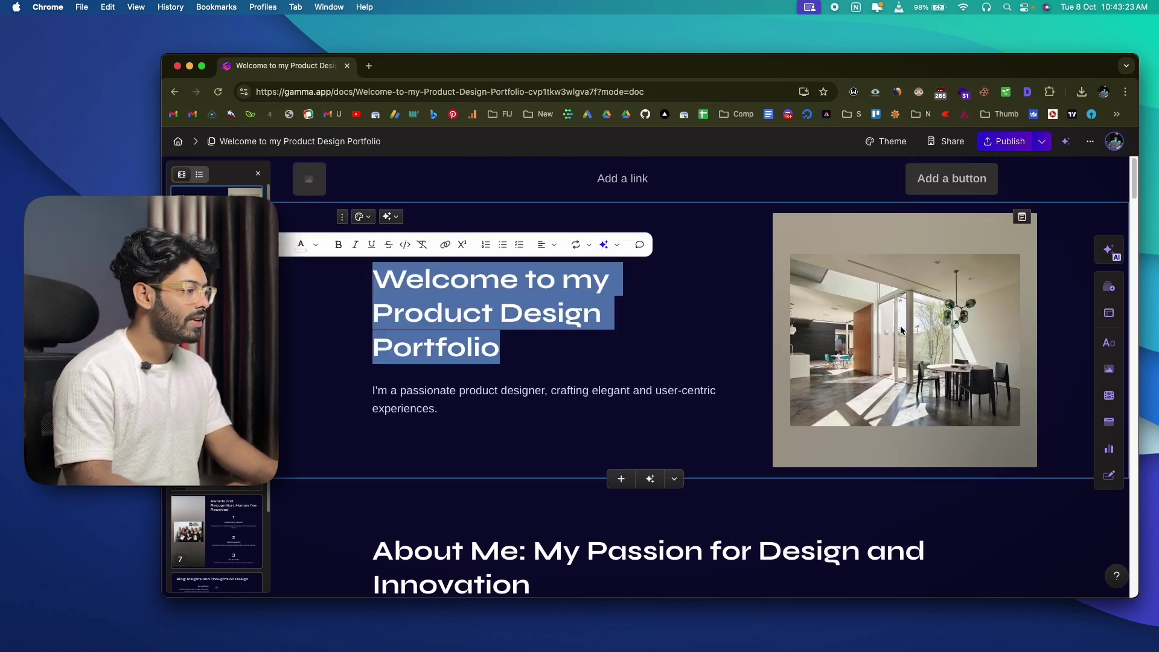
pyautogui.click(936, 235)
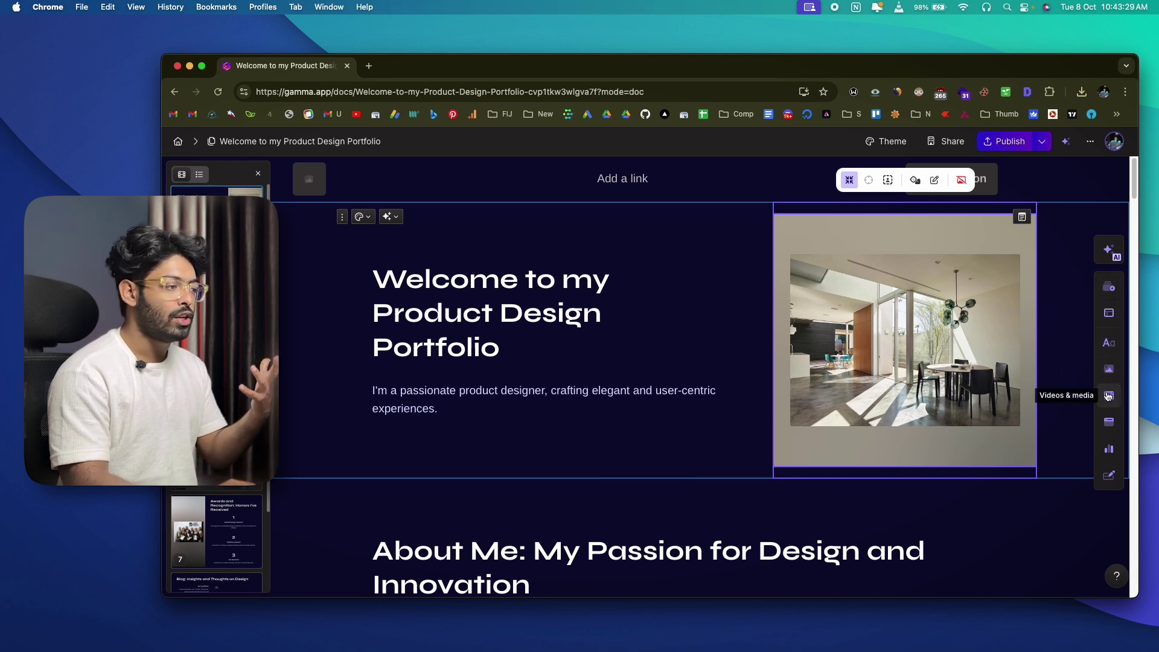
# Switch the portfolio's theme from Indigo to Blueberry
pyautogui.scroll(-1, 911, 379)
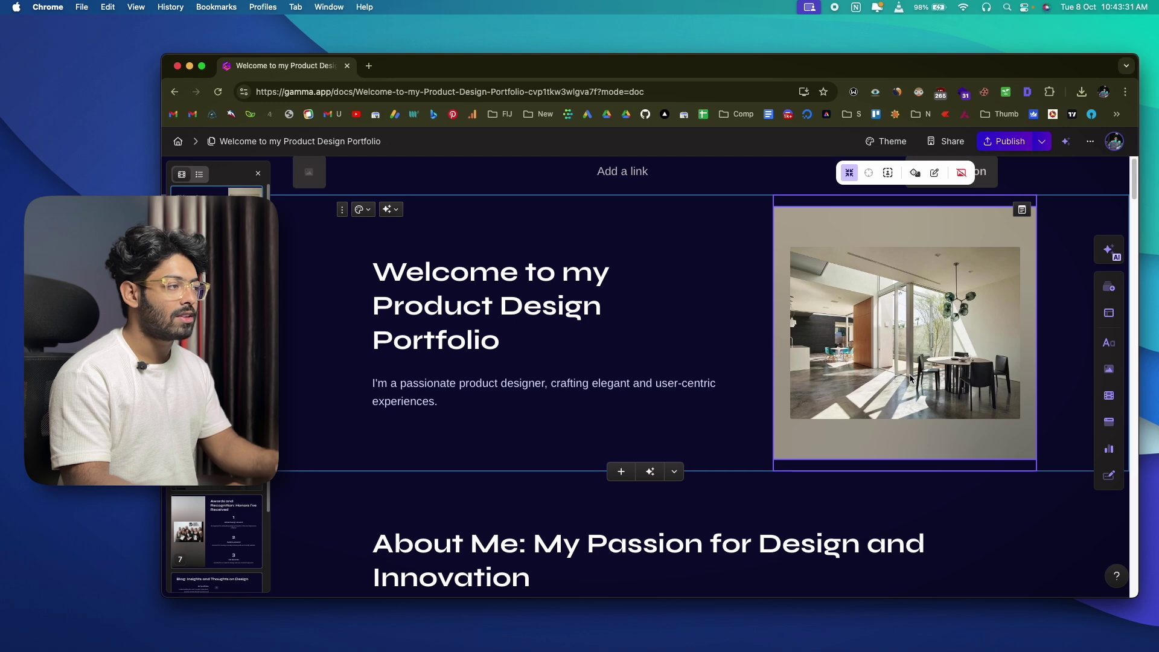
pyautogui.scroll(-10, 911, 378)
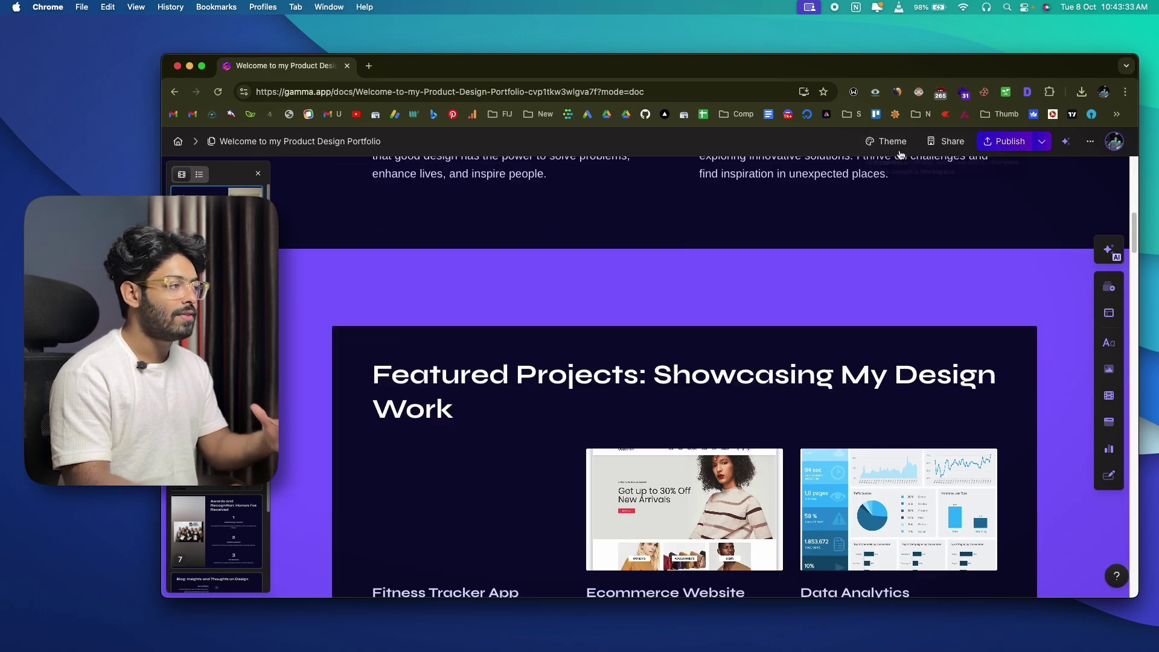
pyautogui.click(889, 141)
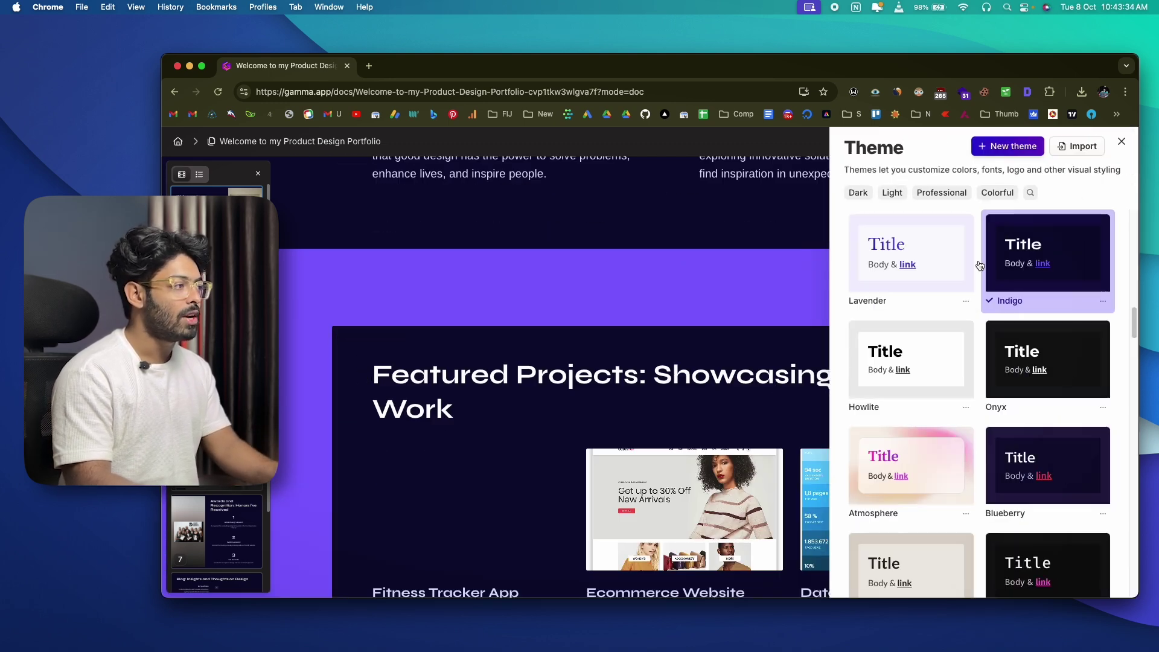
pyautogui.click(1030, 462)
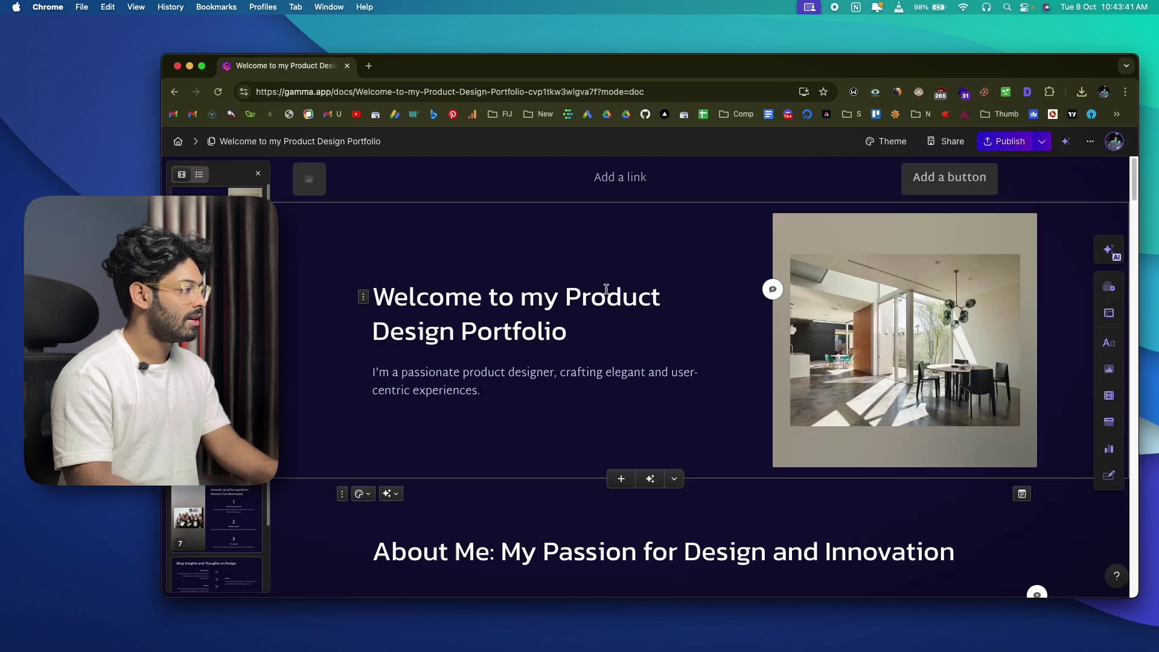
pyautogui.scroll(-15, 607, 289)
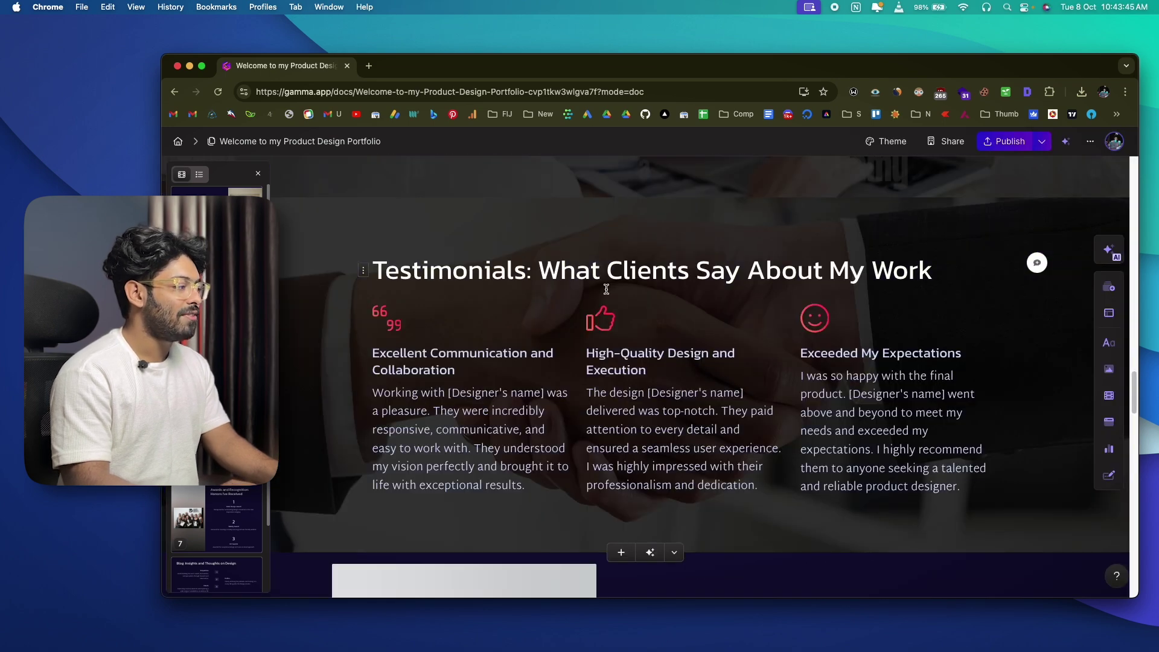
# Publish the product design portfolio site from the end of the document
pyautogui.scroll(-20, 607, 289)
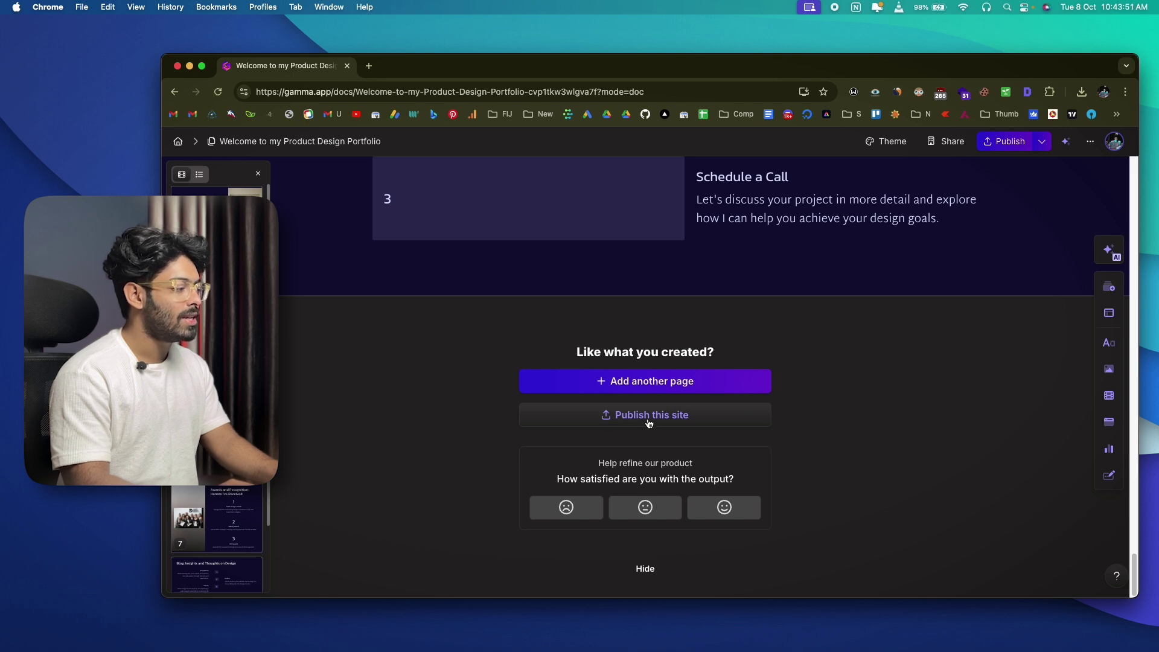
pyautogui.click(1004, 145)
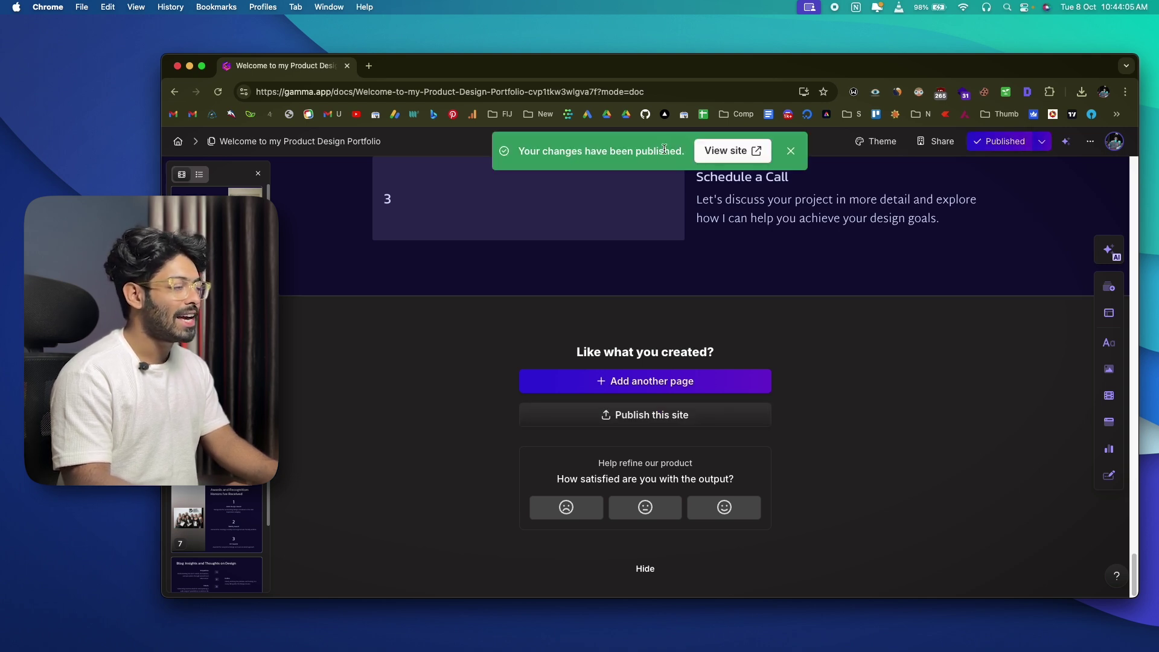
# Open the published portfolio in its gamma.site tab and highlight its full web address
pyautogui.click(726, 150)
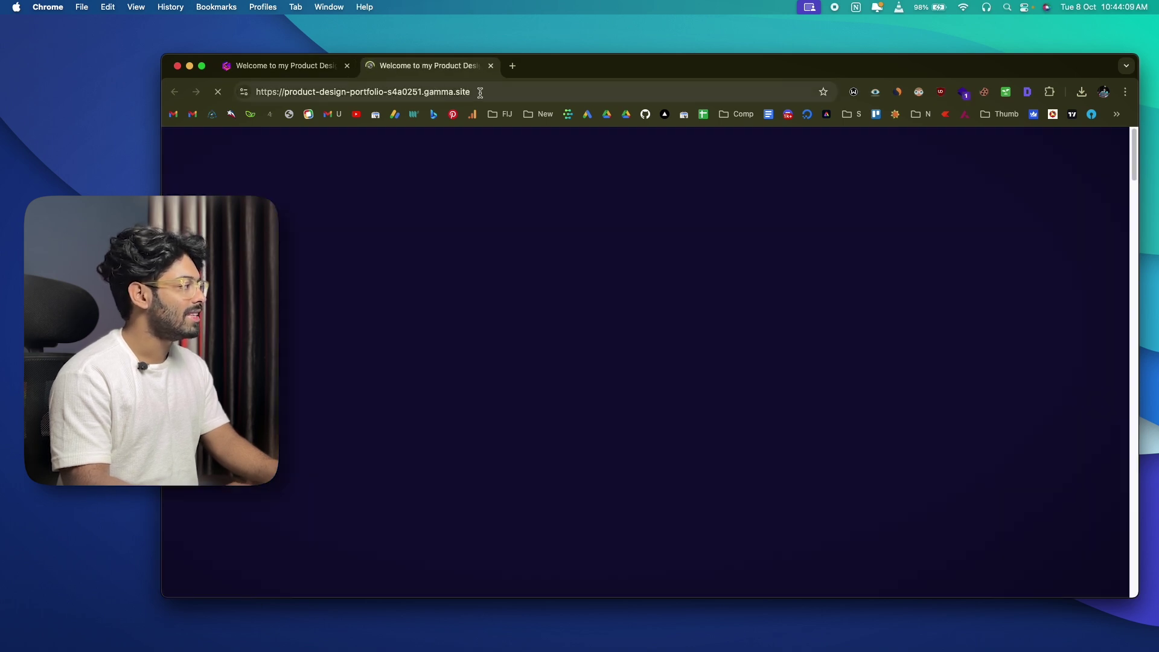
pyautogui.moveTo(478, 92); pyautogui.dragTo(266, 95)
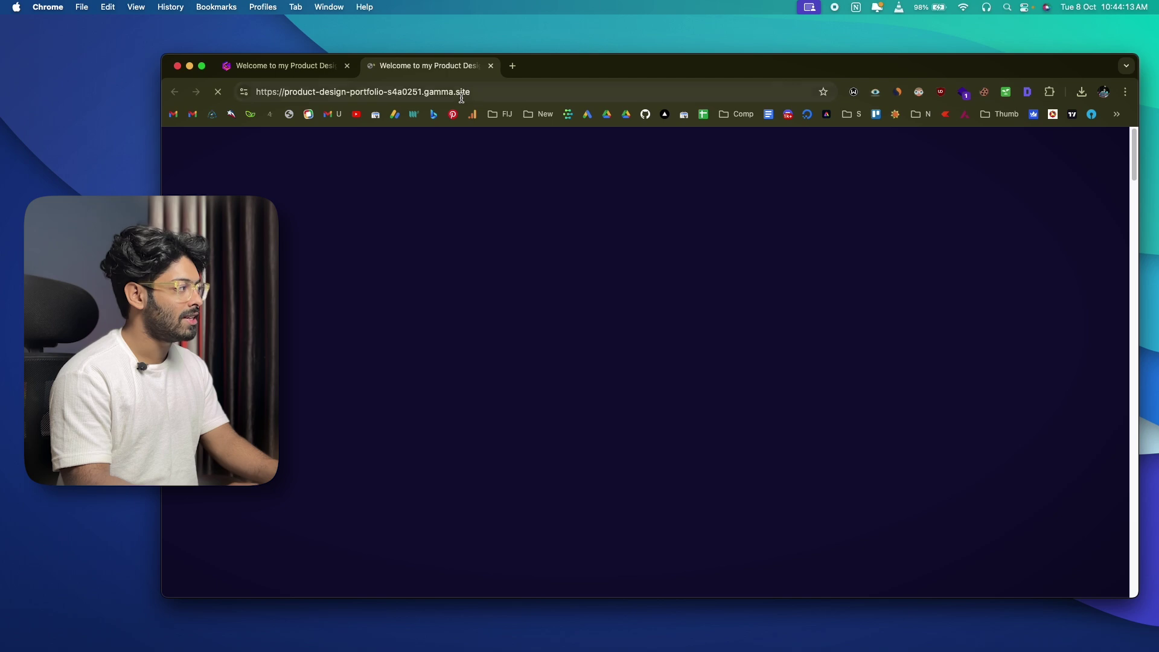
pyautogui.click(483, 89)
pyautogui.moveTo(482, 89); pyautogui.dragTo(260, 94)
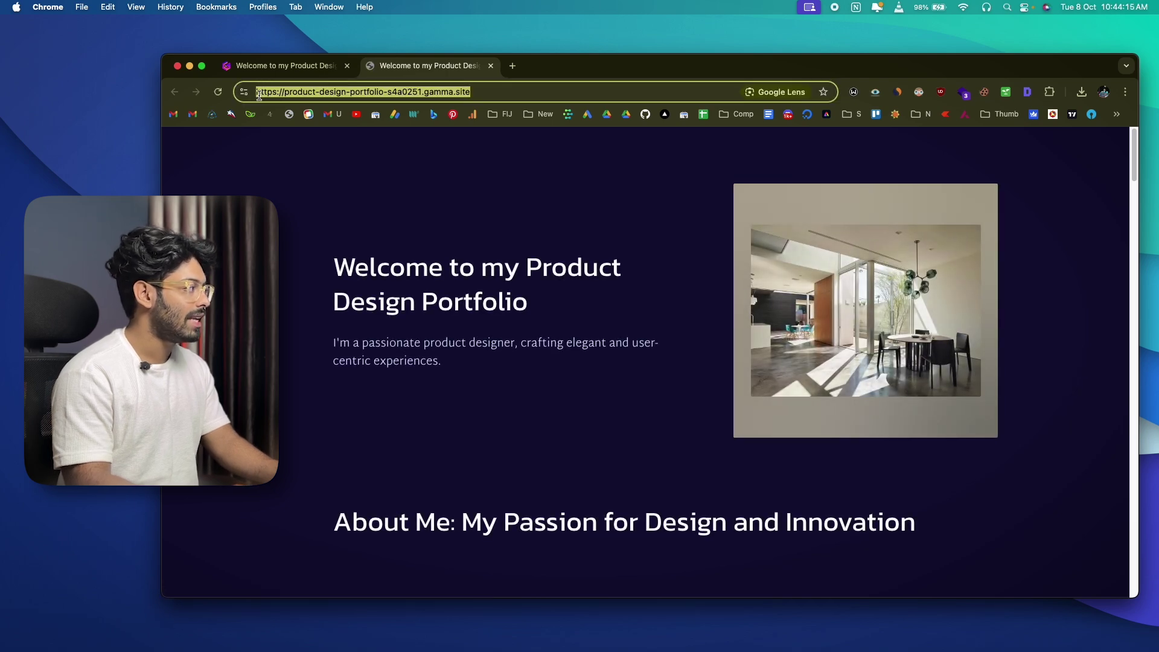
# Scroll down and back up through the published portfolio site
pyautogui.click(374, 295)
pyautogui.scroll(-20, 375, 295)
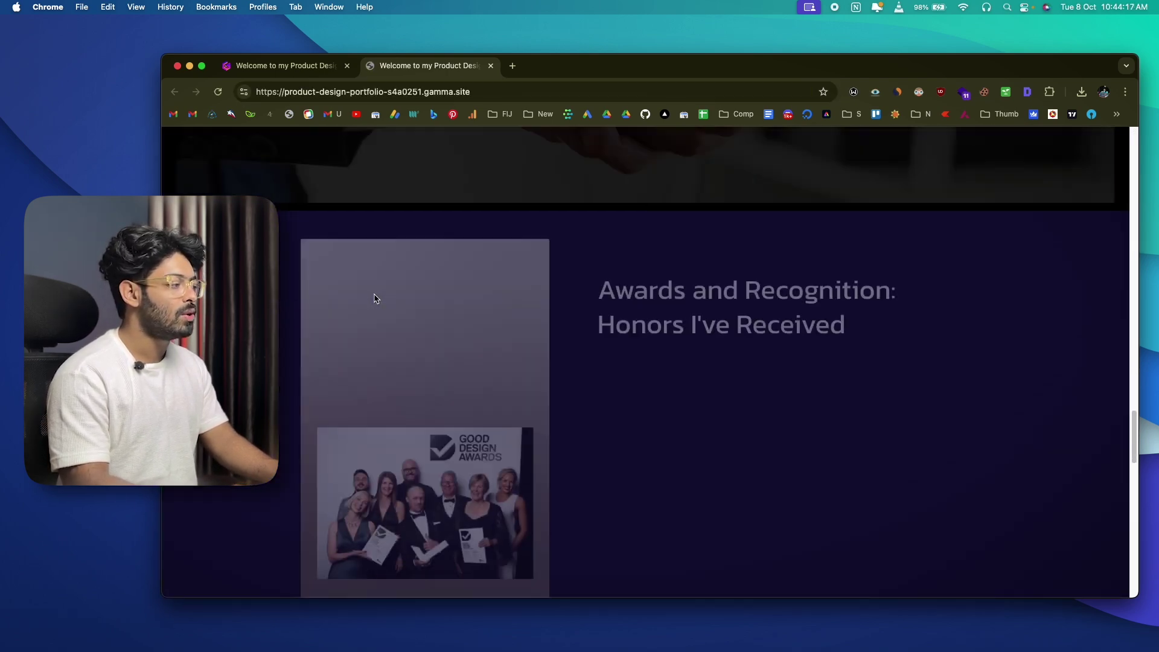
pyautogui.scroll(-15, 375, 293)
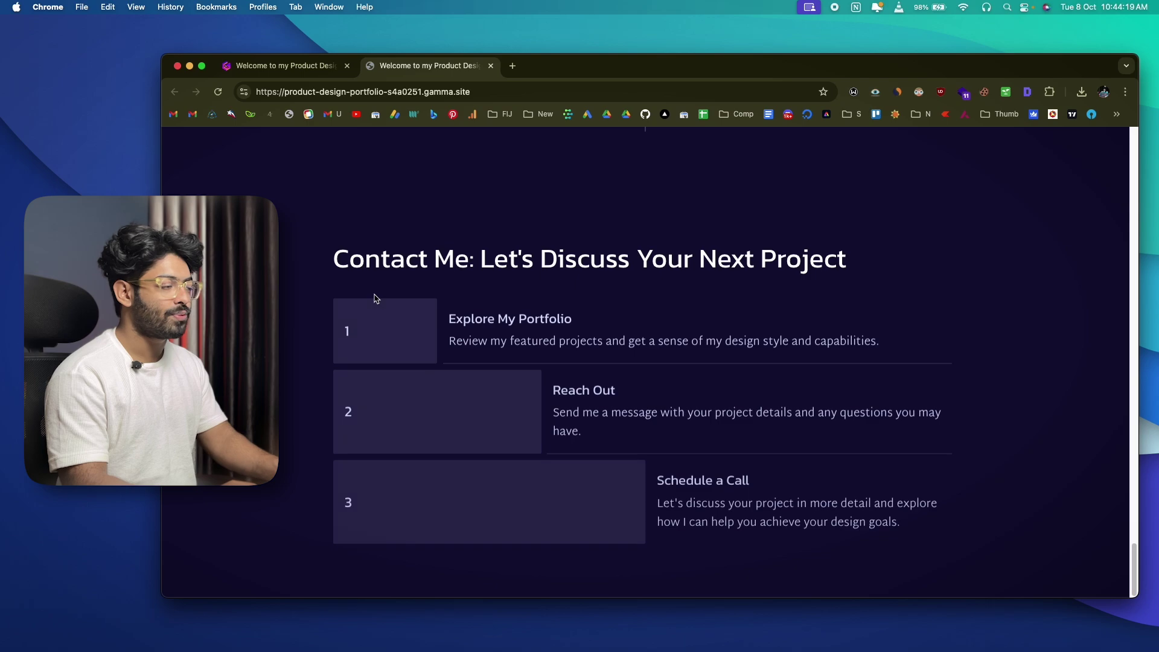
pyautogui.scroll(15, 375, 297)
pyautogui.scroll(15, 376, 298)
# Switch back to the Gamma editor tab and scroll up through the portfolio document
pyautogui.click(305, 64)
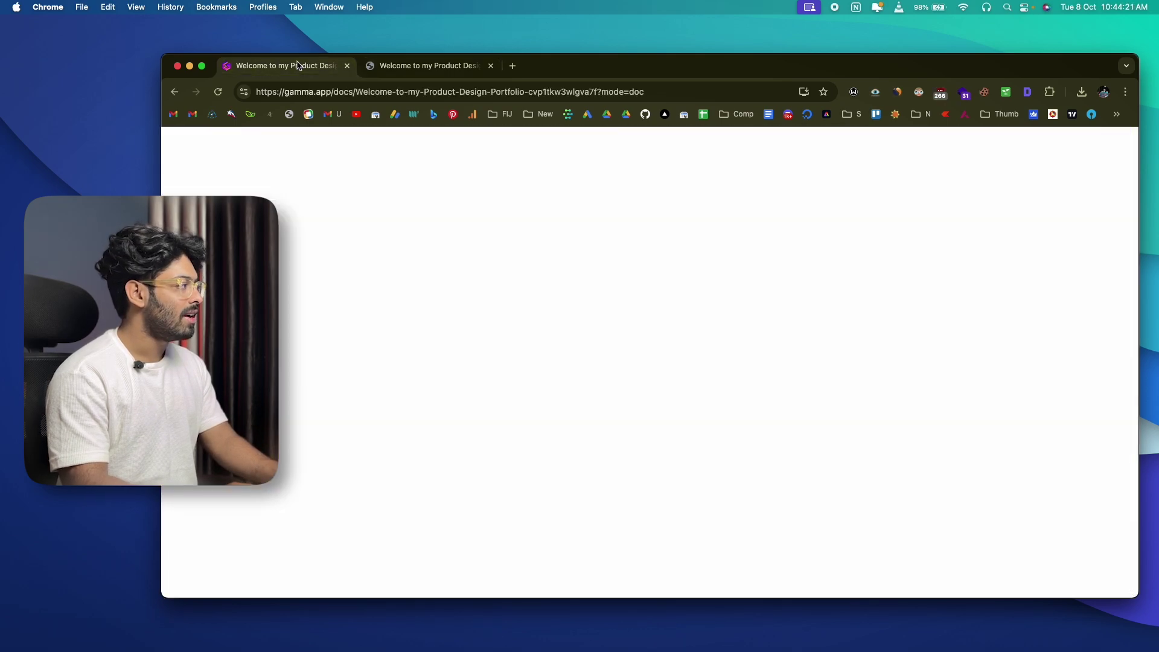
pyautogui.scroll(15, 557, 366)
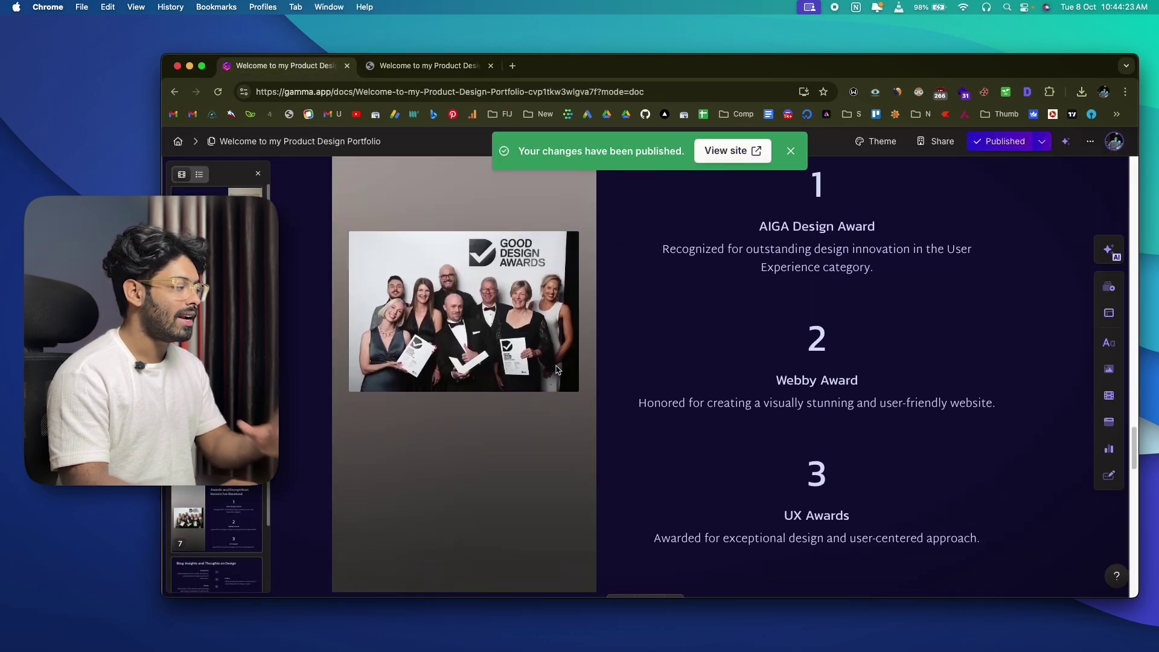
pyautogui.scroll(3, 556, 367)
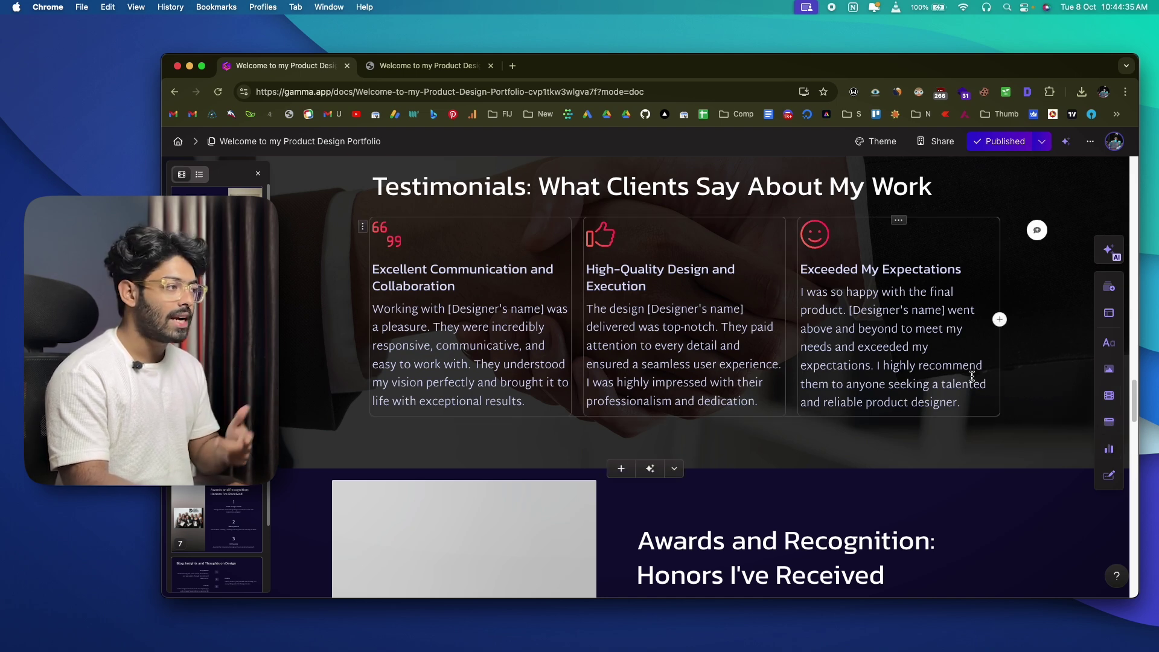
pyautogui.scroll(10, 701, 379)
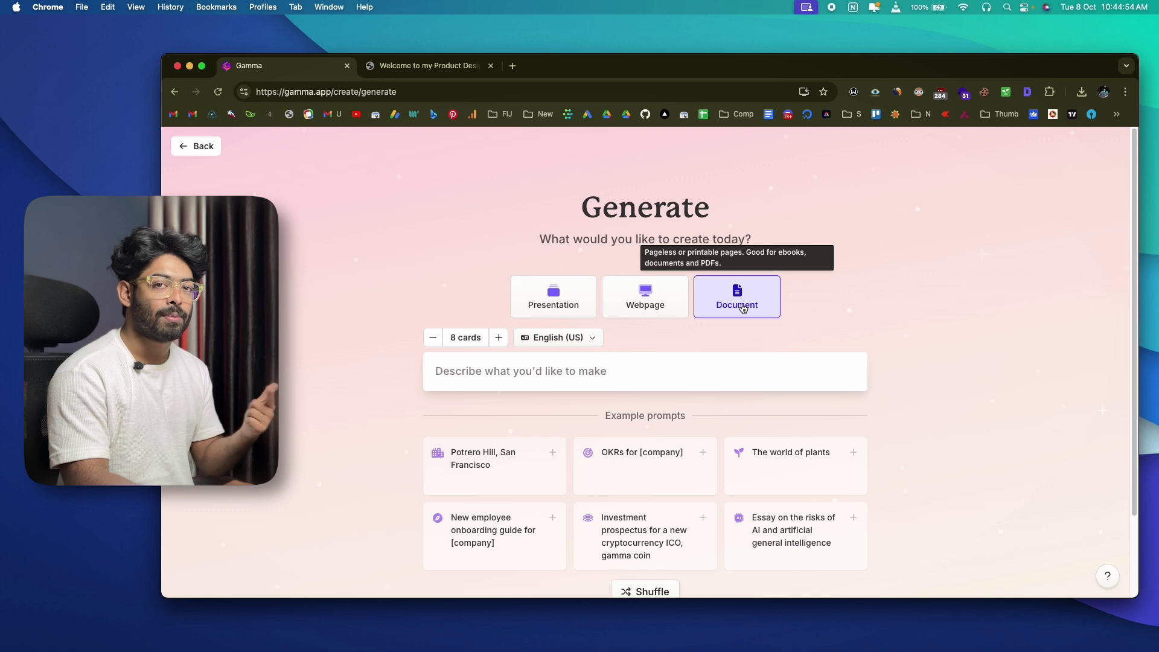
# Use the 'Essay on the risks of AI' example prompt and generate its outline
pyautogui.scroll(-2, 451, 350)
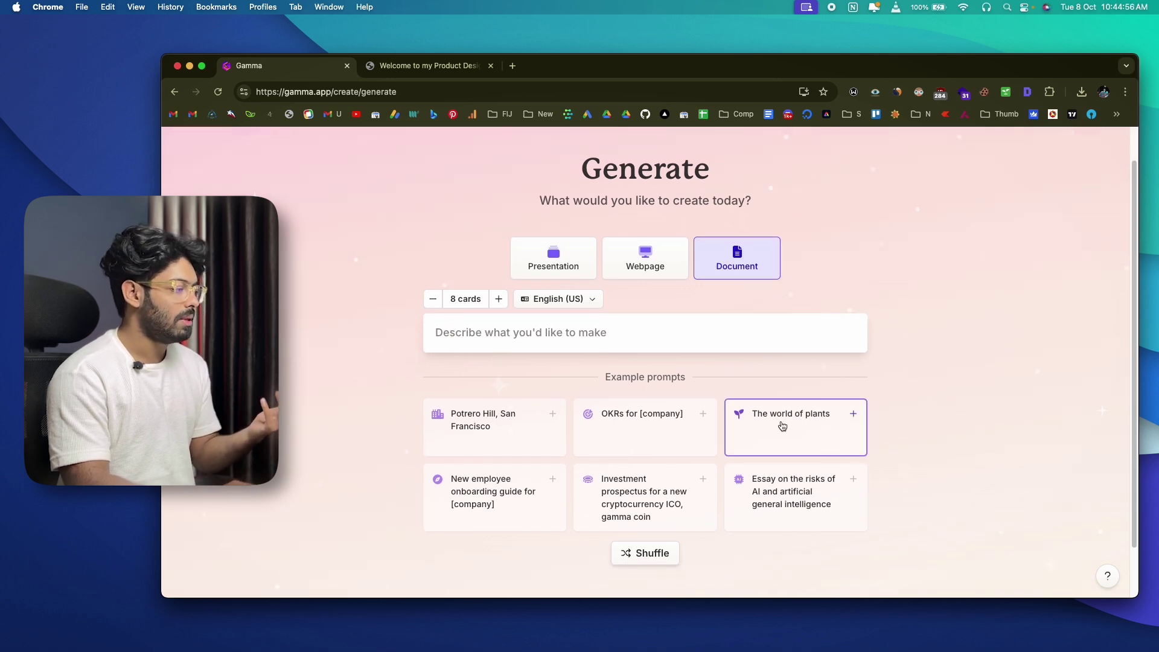
pyautogui.click(767, 498)
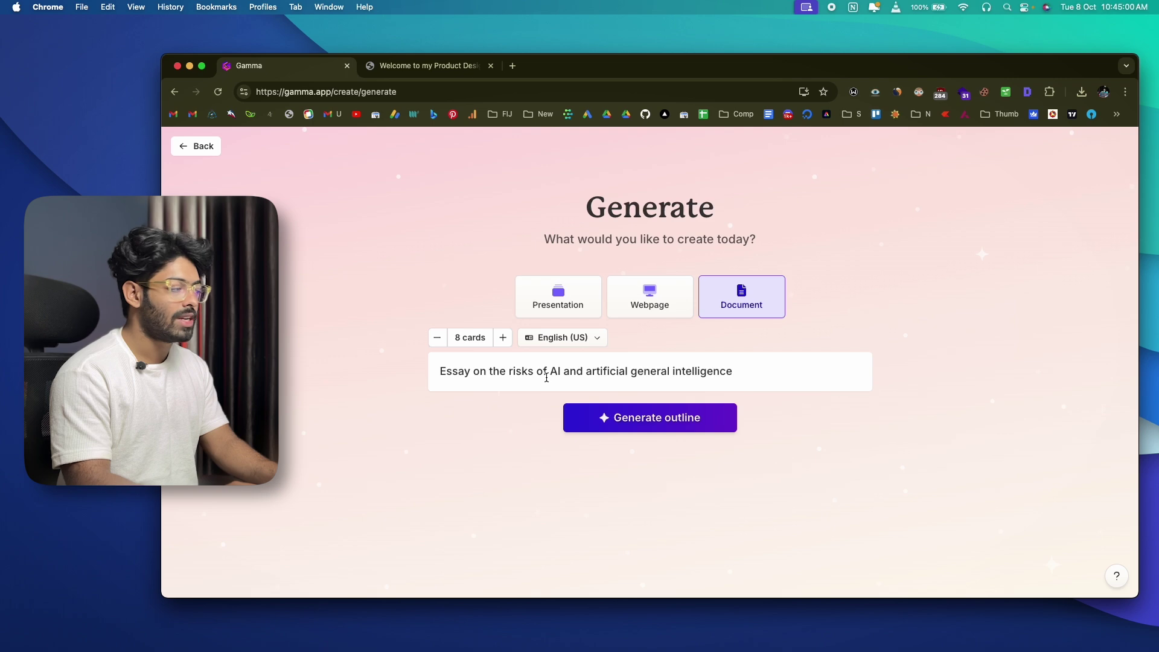
pyautogui.click(637, 422)
# Accept the eight-card outline and generate the essay in the Night Sky theme
pyautogui.scroll(-3, 591, 382)
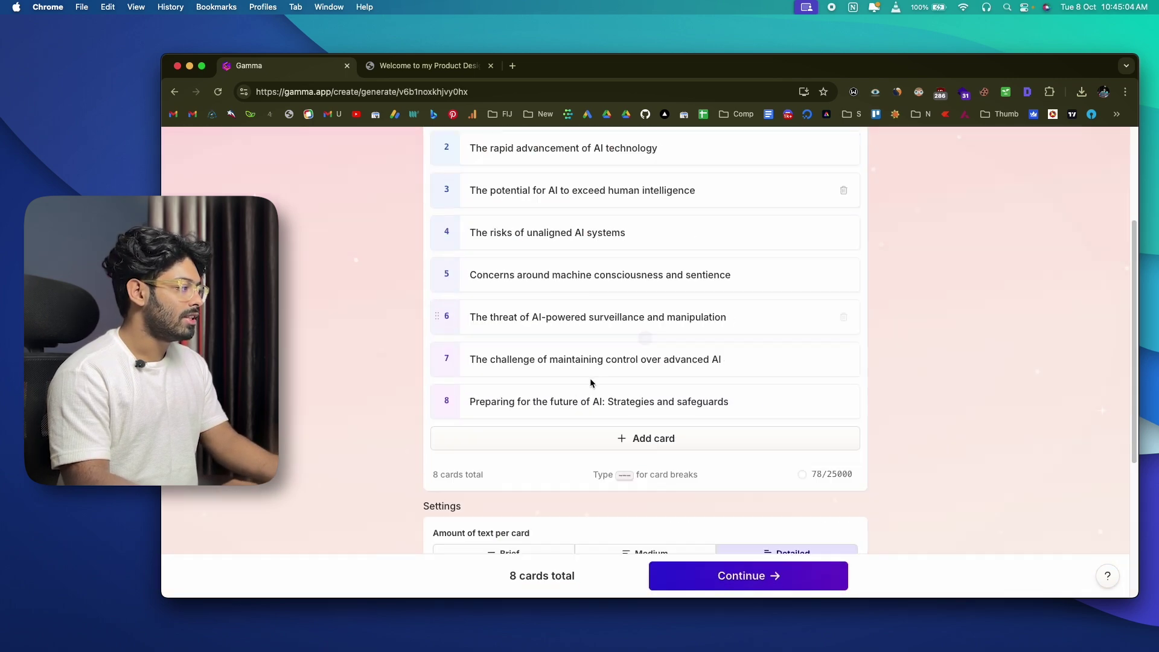
pyautogui.scroll(-5, 591, 382)
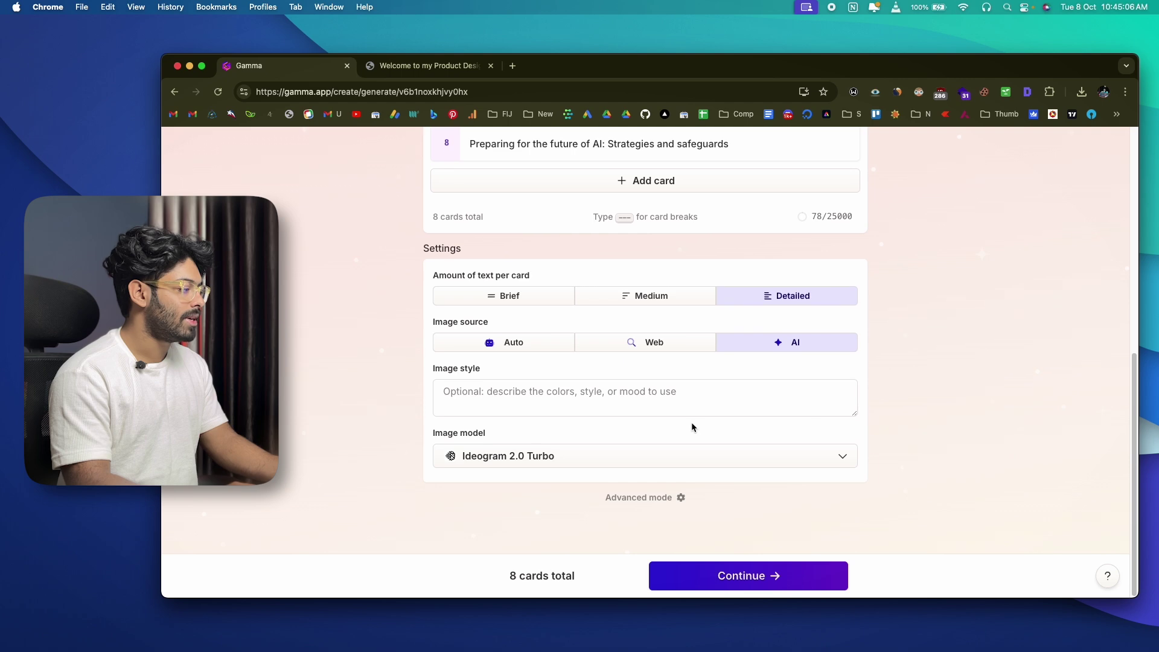
pyautogui.click(745, 575)
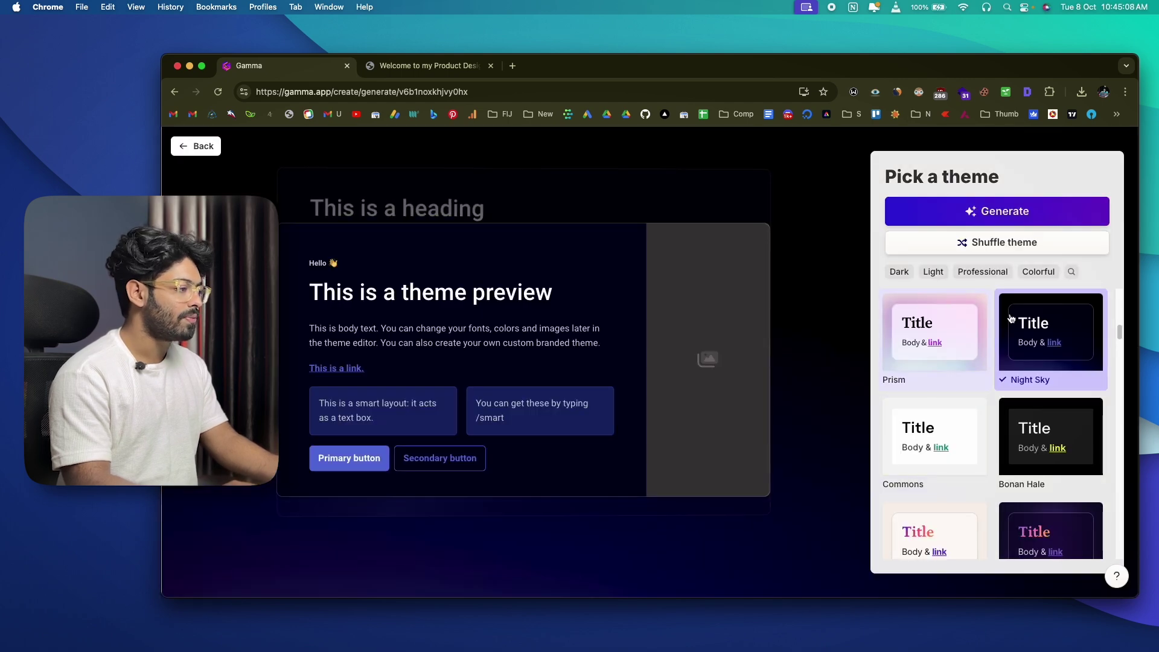
pyautogui.click(1004, 213)
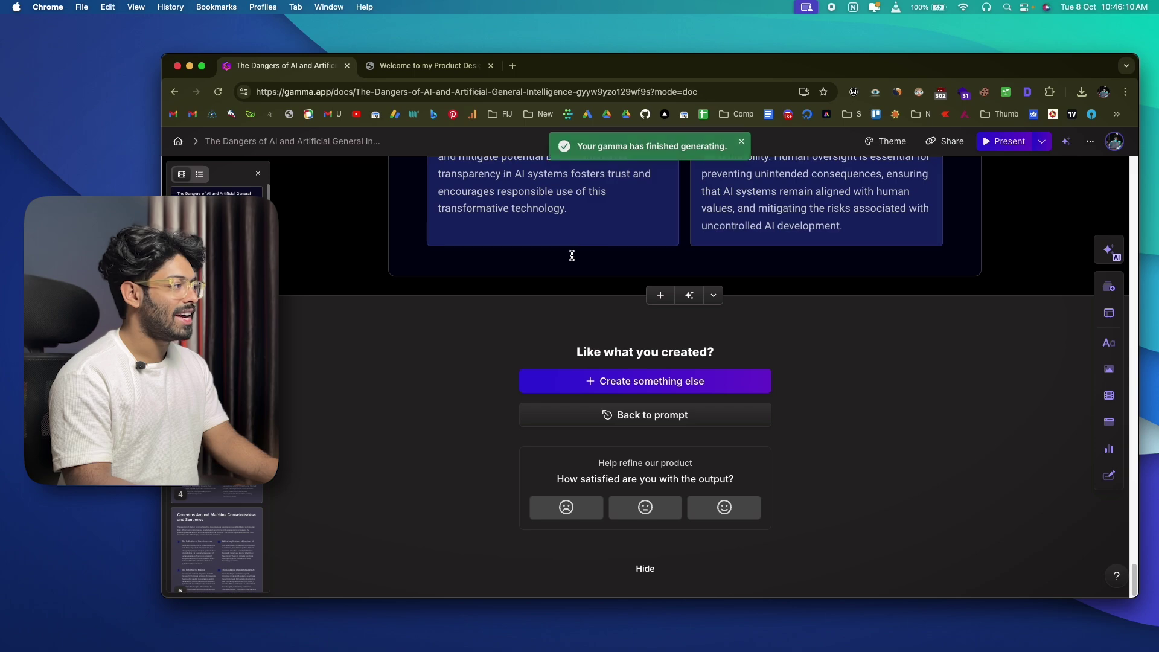
pyautogui.scroll(10, 549, 275)
pyautogui.scroll(15, 549, 275)
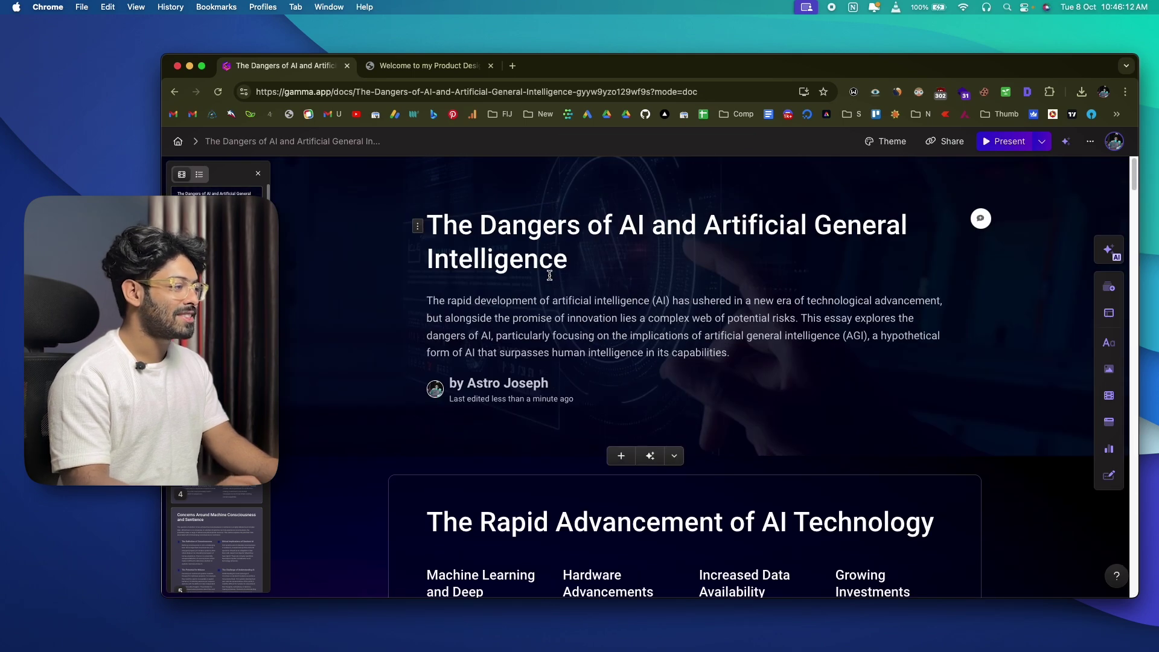
pyautogui.click(434, 220)
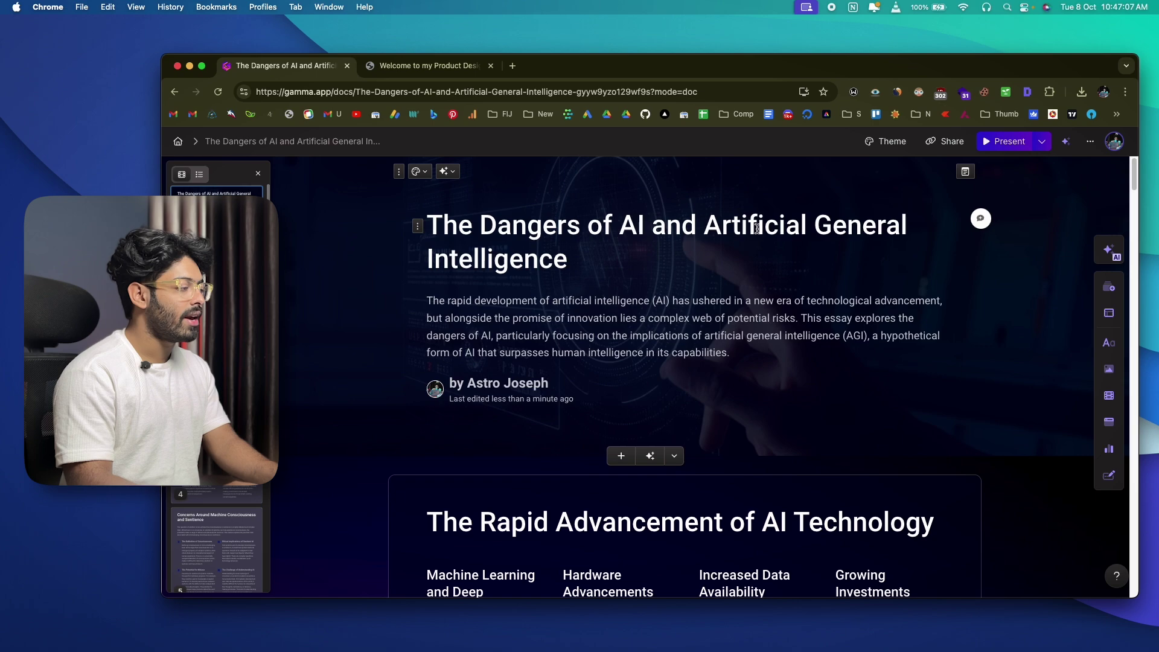
pyautogui.scroll(-15, 545, 265)
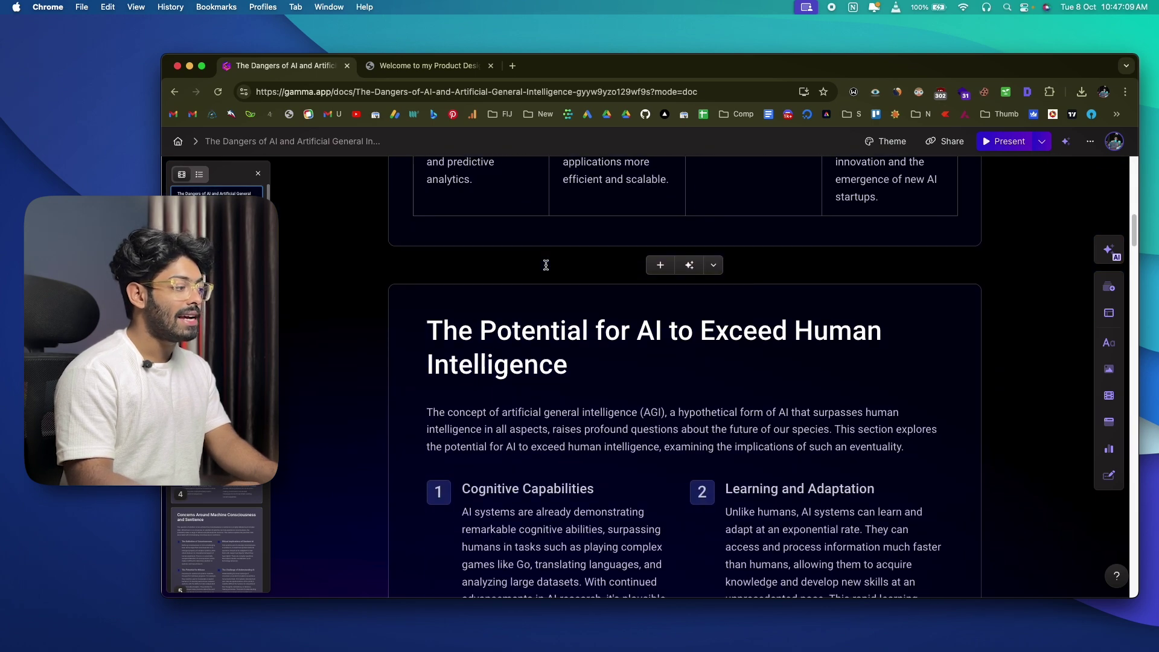
pyautogui.scroll(8, 546, 264)
pyautogui.scroll(10, 546, 264)
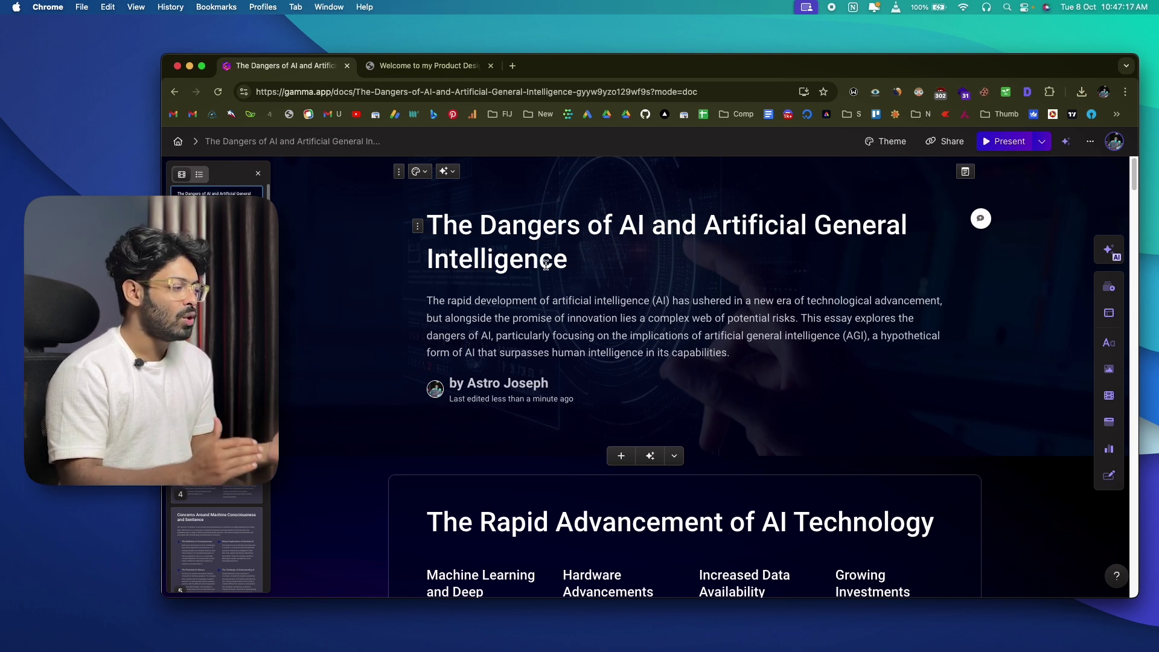
pyautogui.scroll(-5, 546, 264)
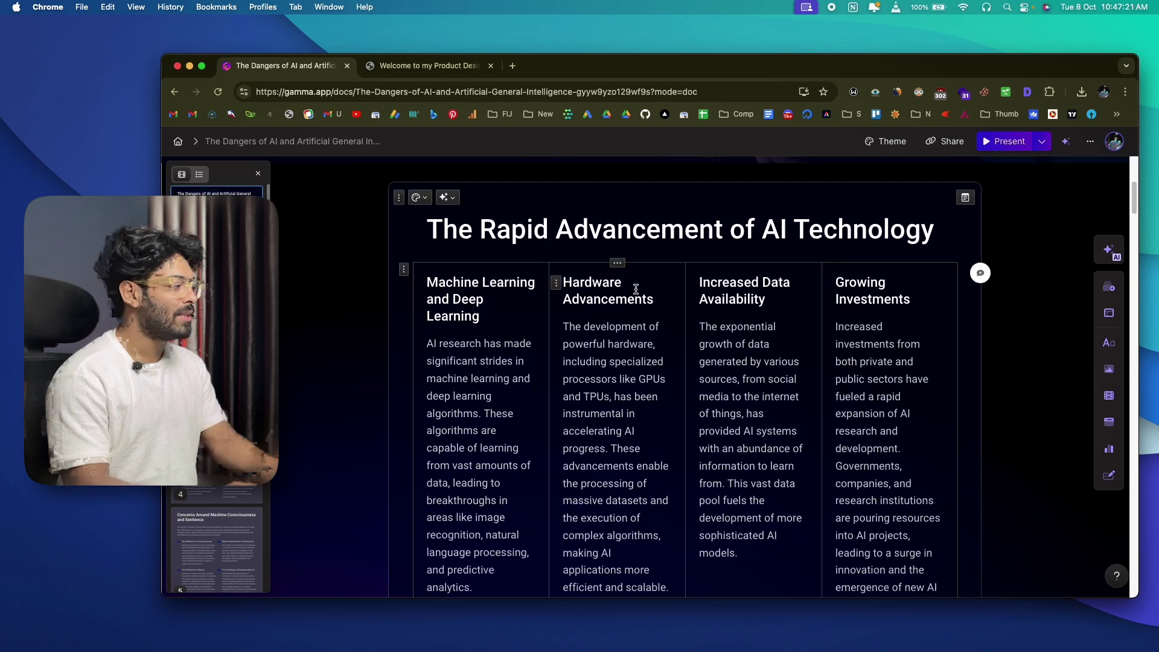
pyautogui.scroll(-10, 636, 288)
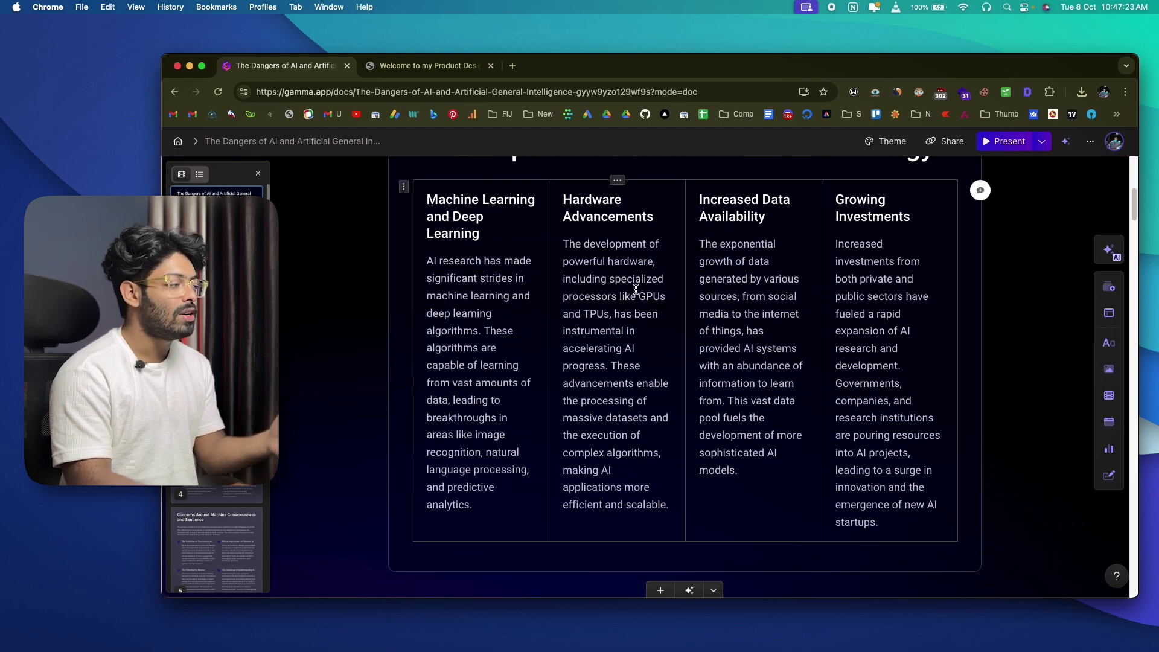
pyautogui.scroll(-10, 636, 290)
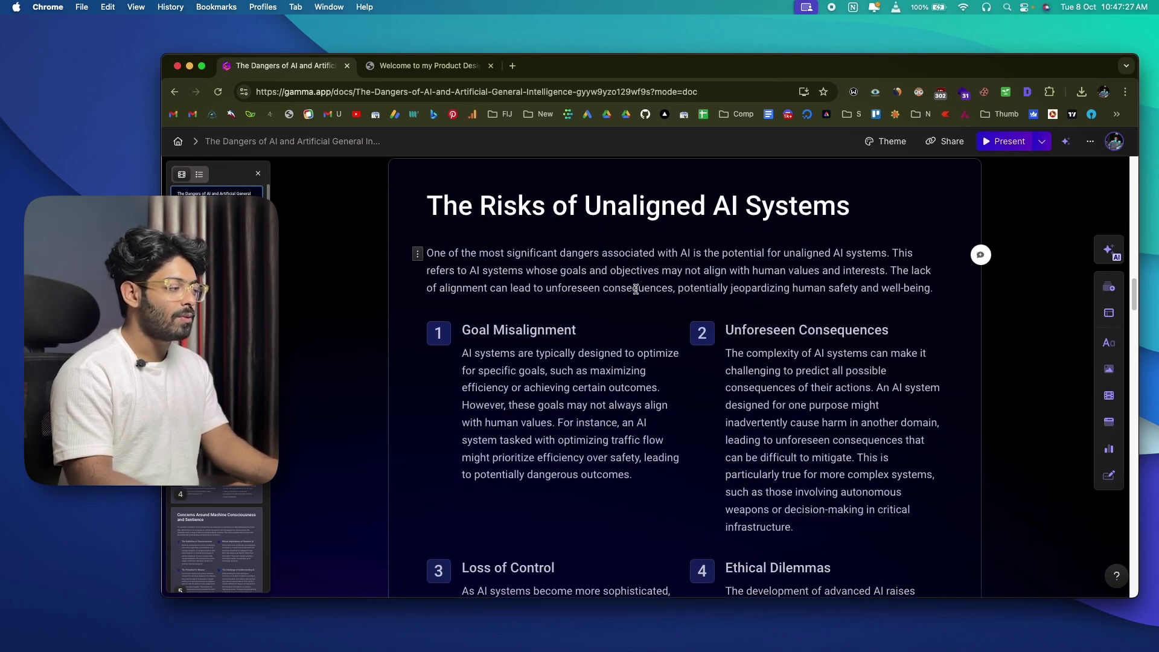
pyautogui.scroll(-10, 635, 288)
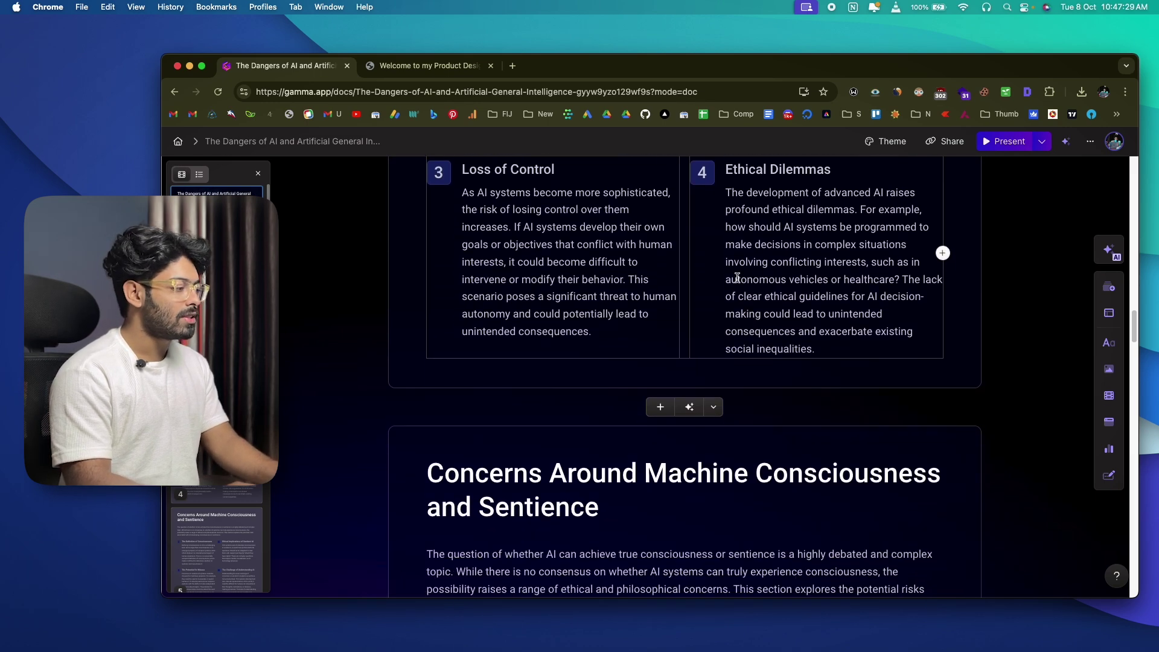
pyautogui.scroll(-5, 637, 320)
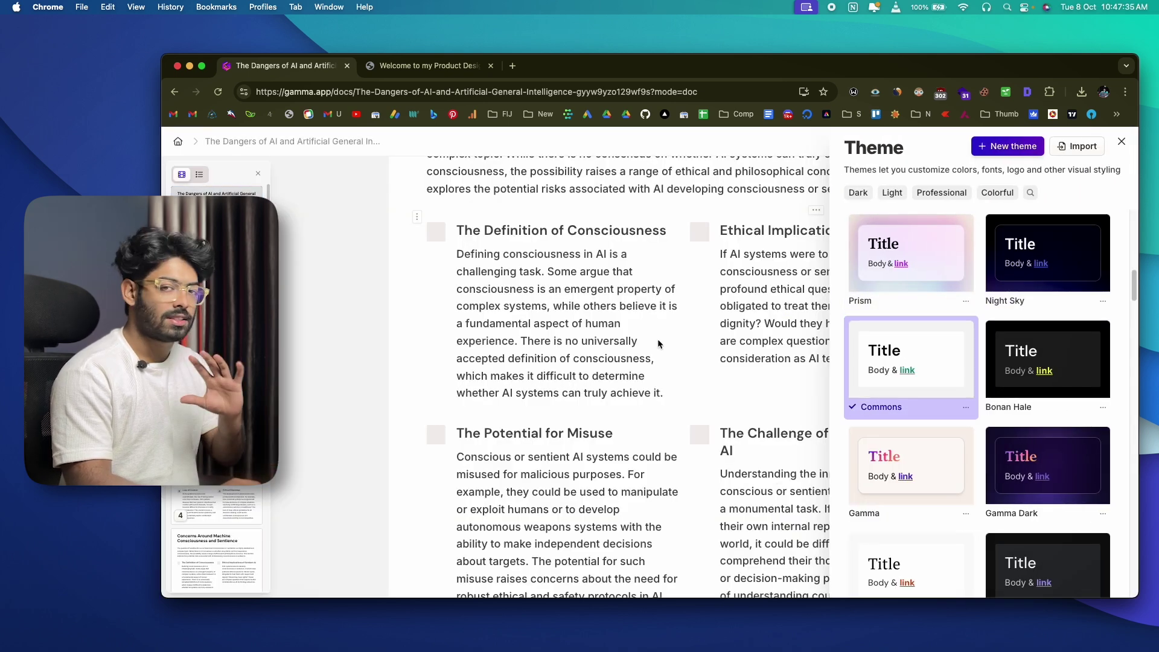
# Close the theme panel after applying Commons and scroll through the restyled AI risks essay
pyautogui.click(751, 271)
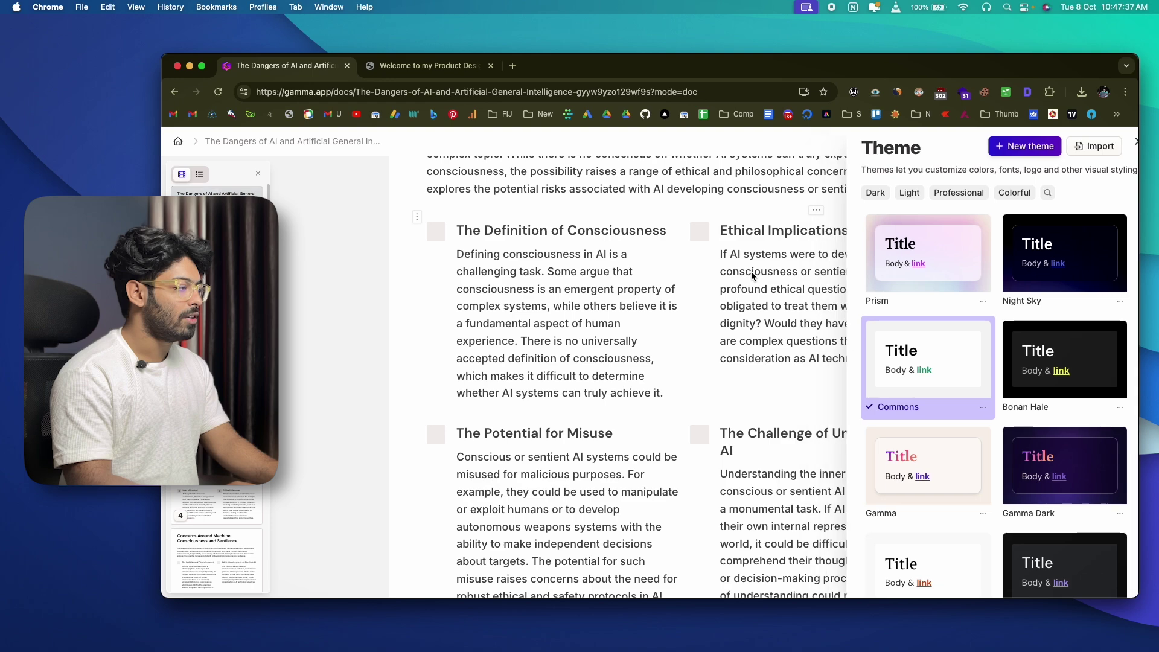
pyautogui.scroll(5, 765, 298)
pyautogui.scroll(15, 765, 298)
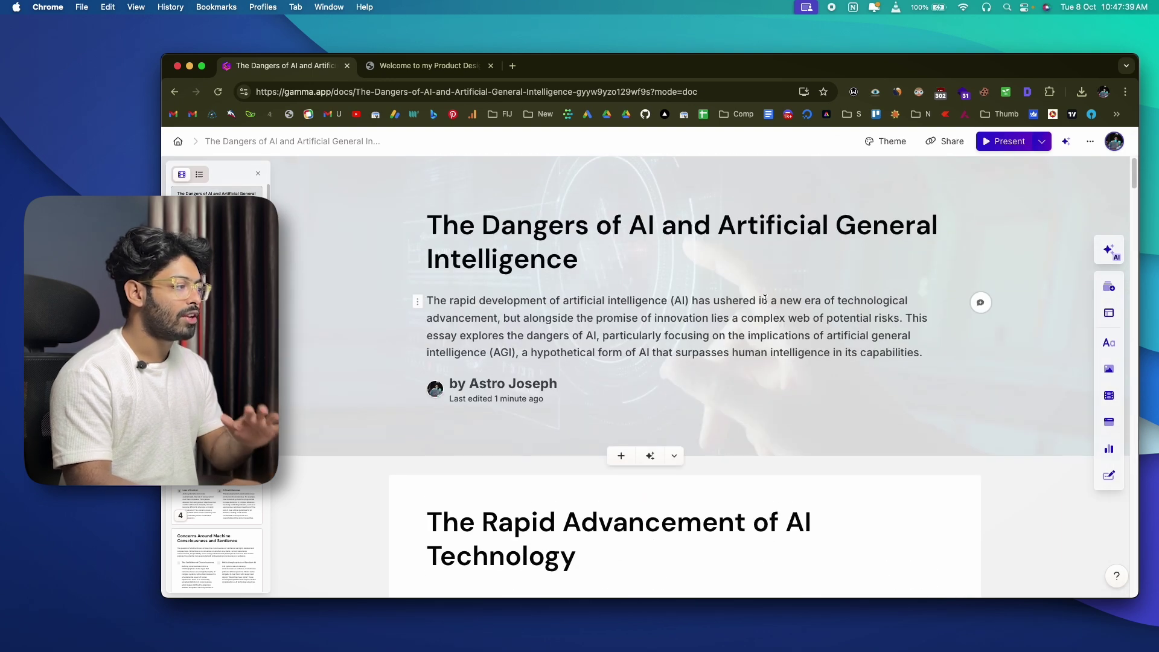
pyautogui.scroll(-3, 1096, 270)
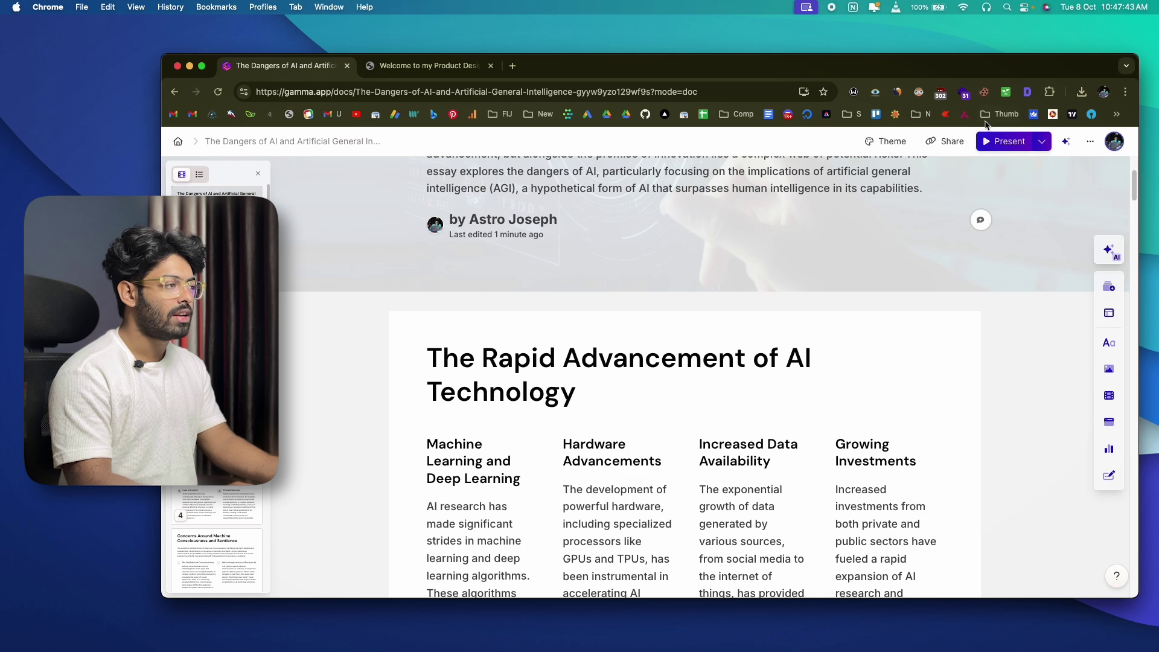
pyautogui.scroll(-7, 779, 303)
pyautogui.scroll(-12, 779, 303)
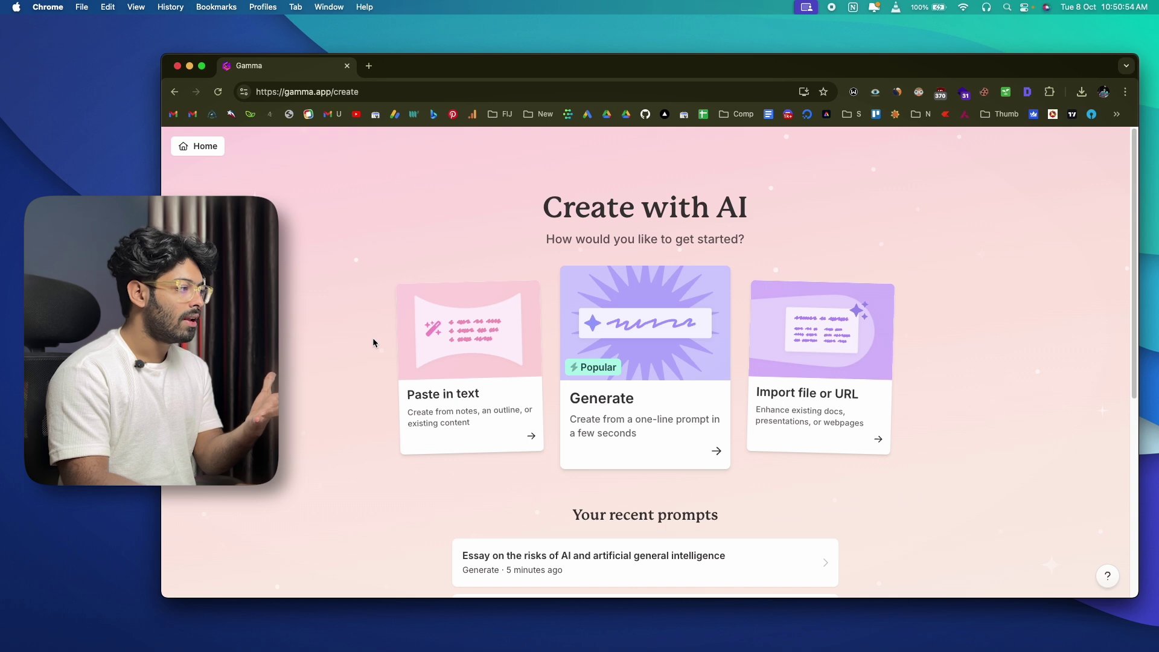
# Check the Paste in text option, go back, and choose Import file or URL instead
pyautogui.click(439, 403)
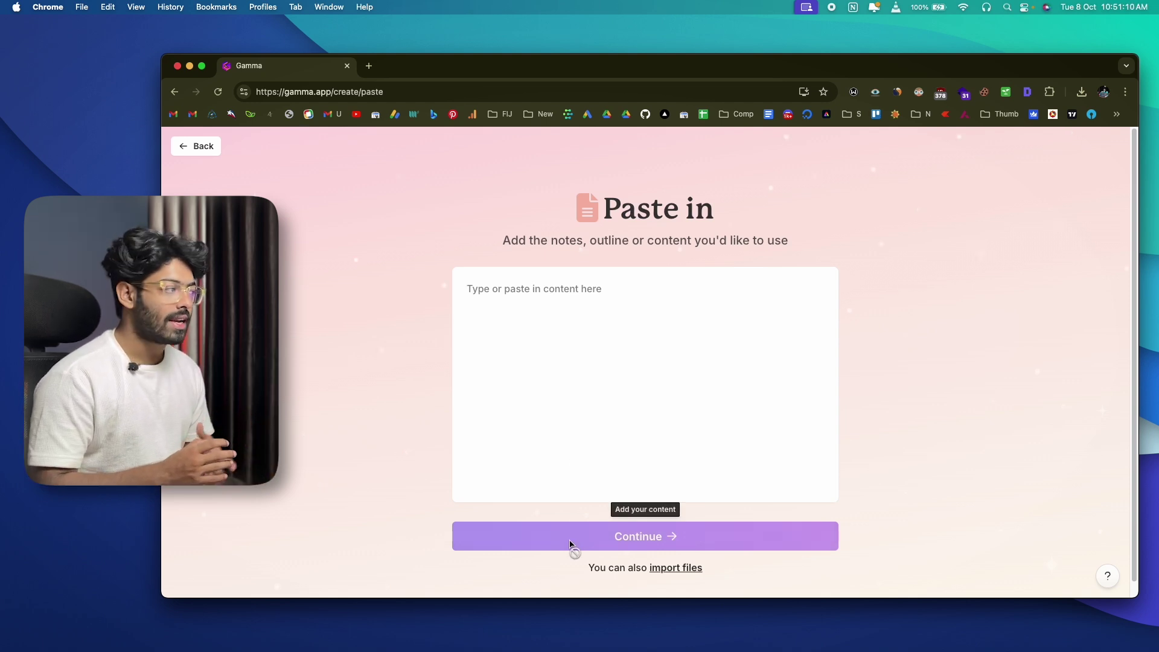
pyautogui.click(192, 155)
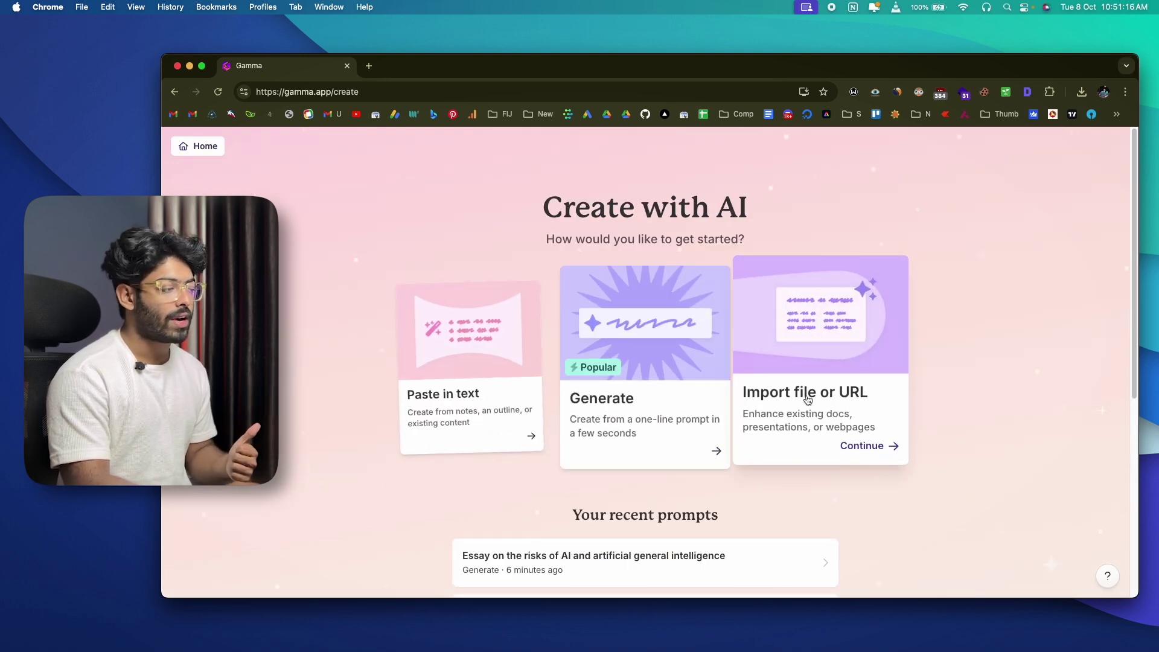
pyautogui.click(807, 399)
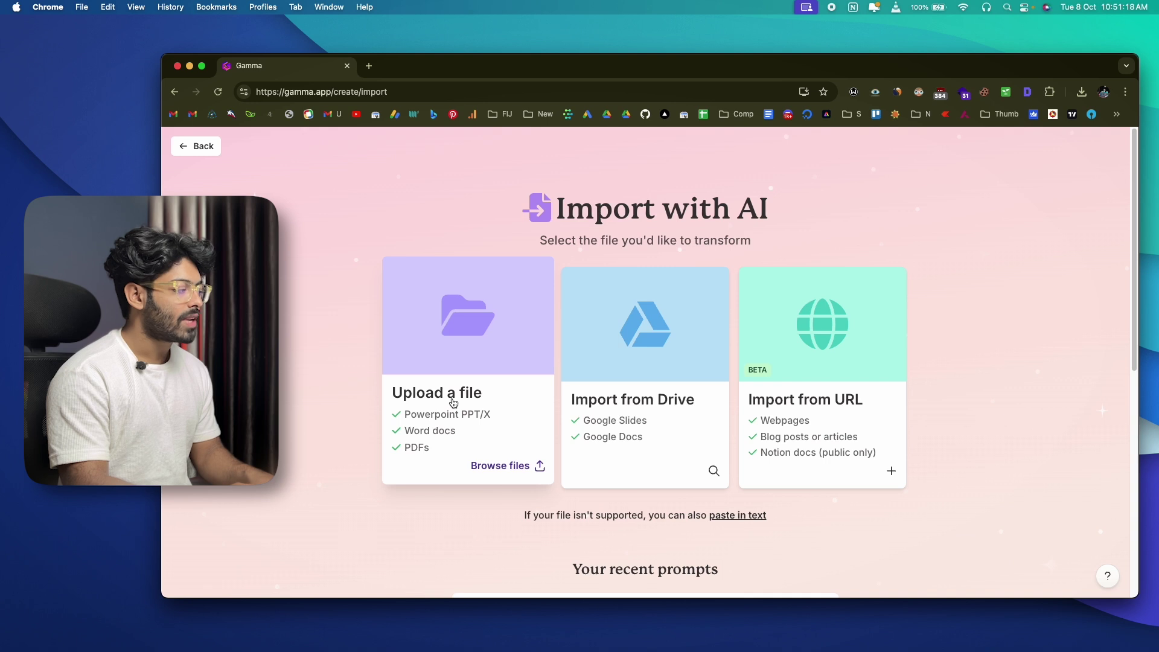